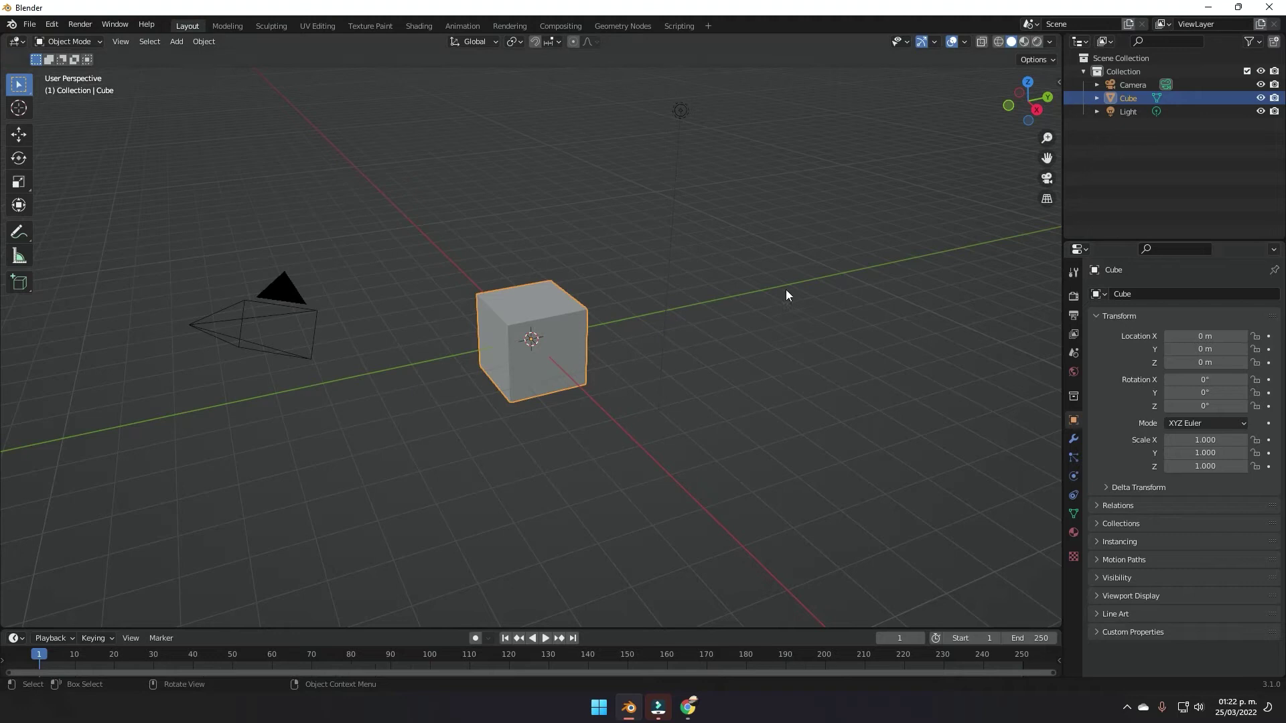
# Step: Delete the default camera, cube and light, and add a mesh cylinder
pyautogui.moveTo(793, 86); pyautogui.dragTo(194, 476)
pyautogui.press('Delete')
pyautogui.hotkey('shift', 'a')
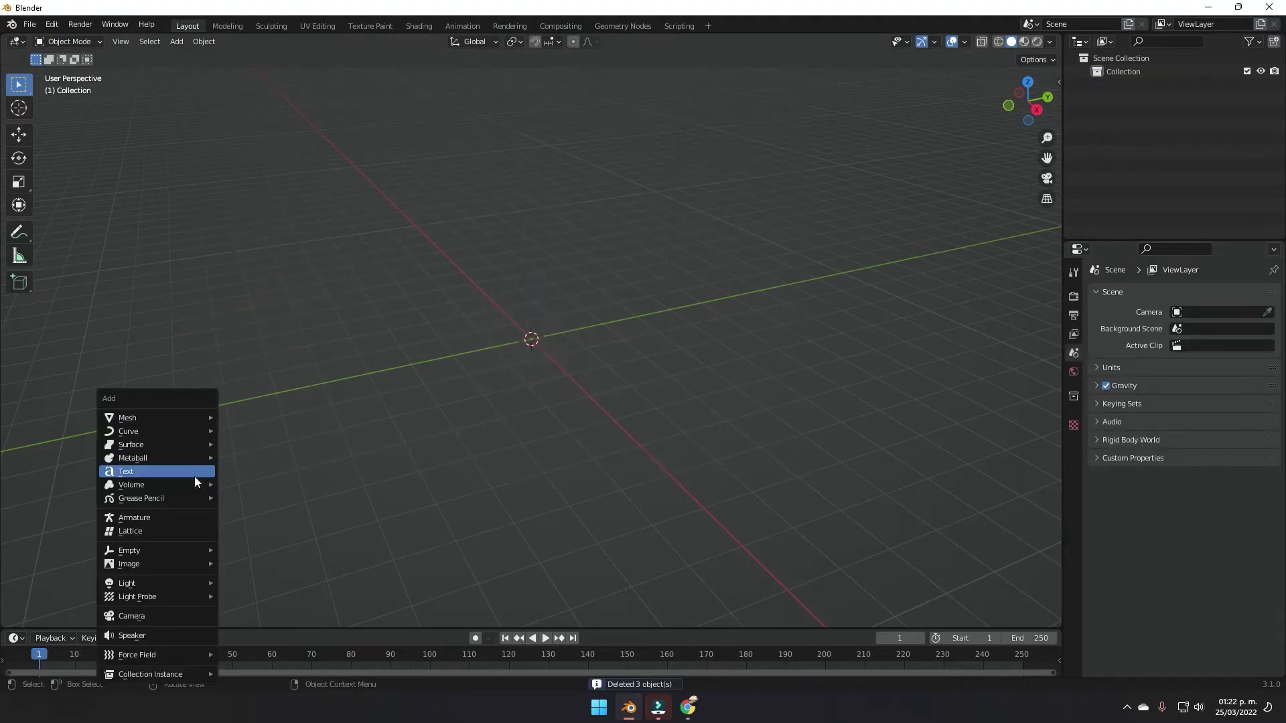
pyautogui.moveTo(181, 417)
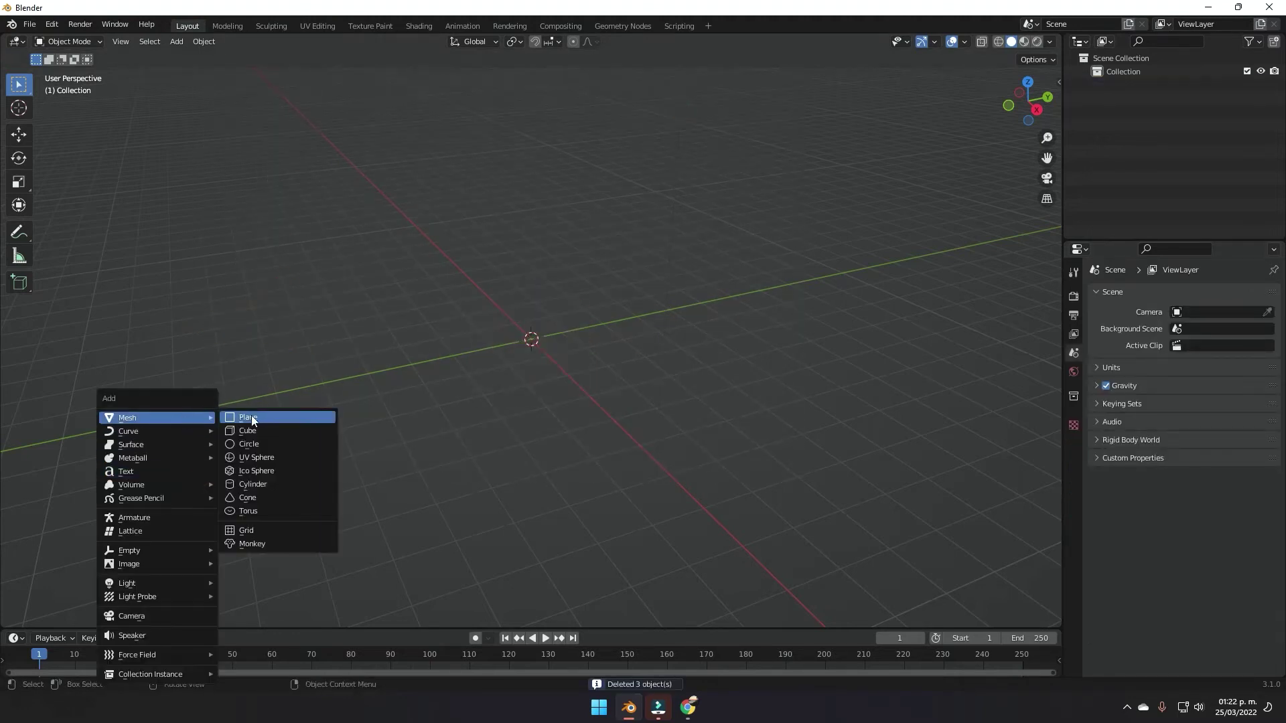
pyautogui.click(259, 484)
# Step: Set the new cylinder's vertex count to 6 to make a hexagonal prism
pyautogui.scroll(6, 629, 323)
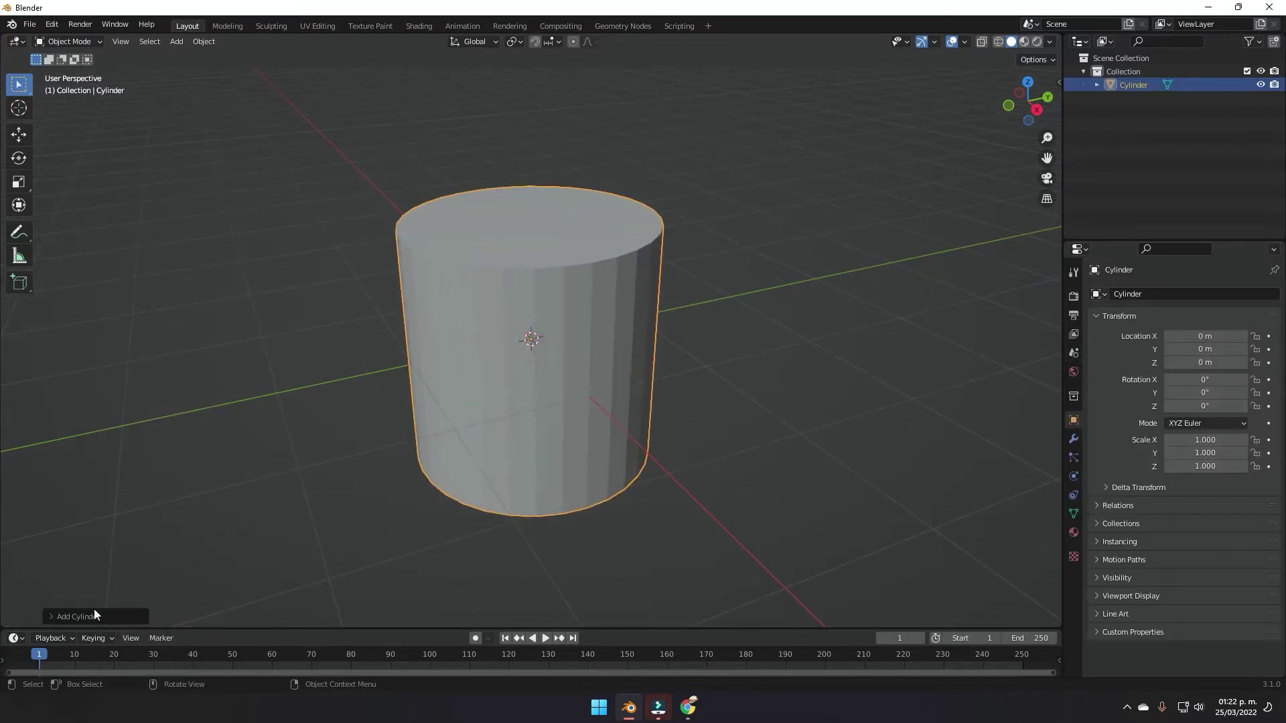
pyautogui.click(50, 616)
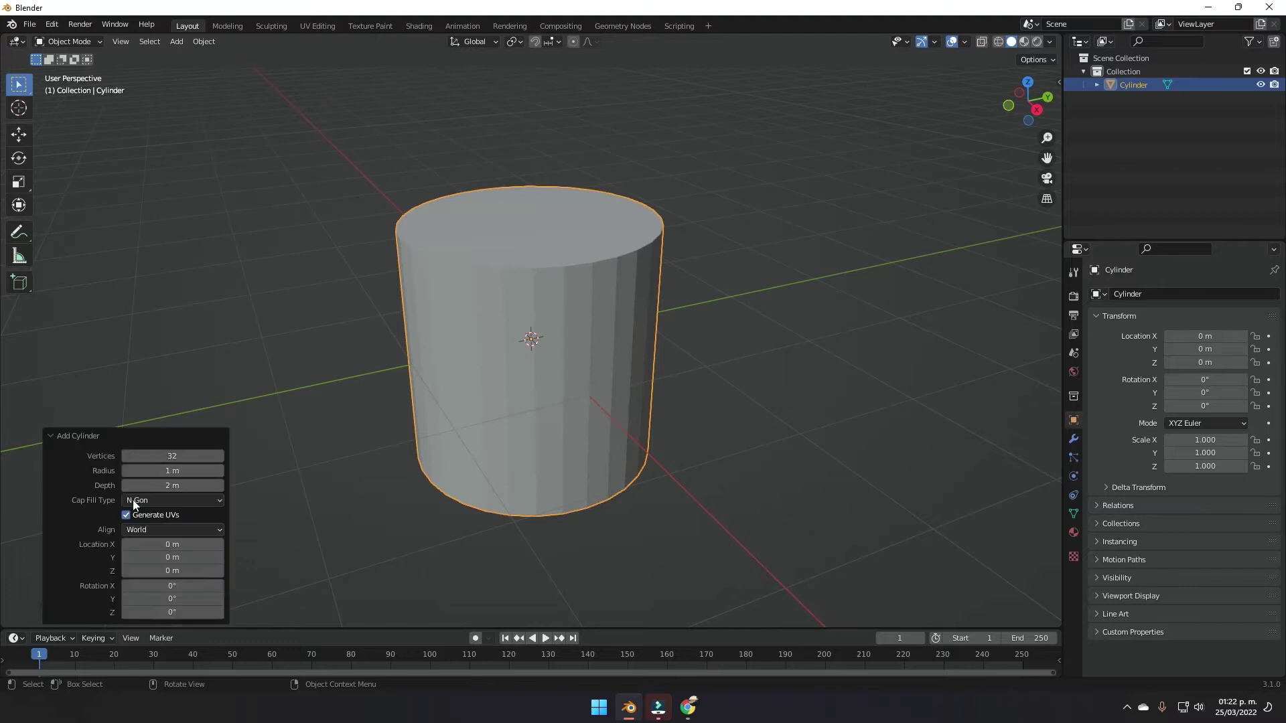
pyautogui.click(195, 456)
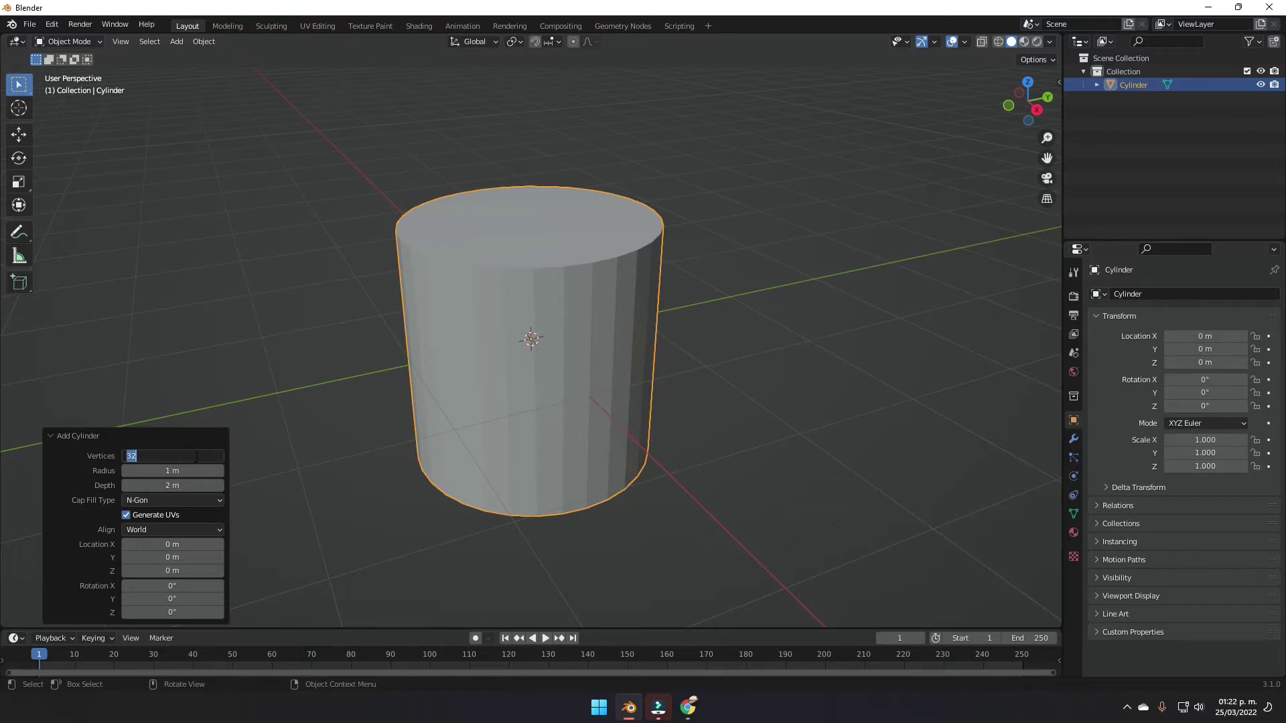
pyautogui.write('6')
pyautogui.press('Return')
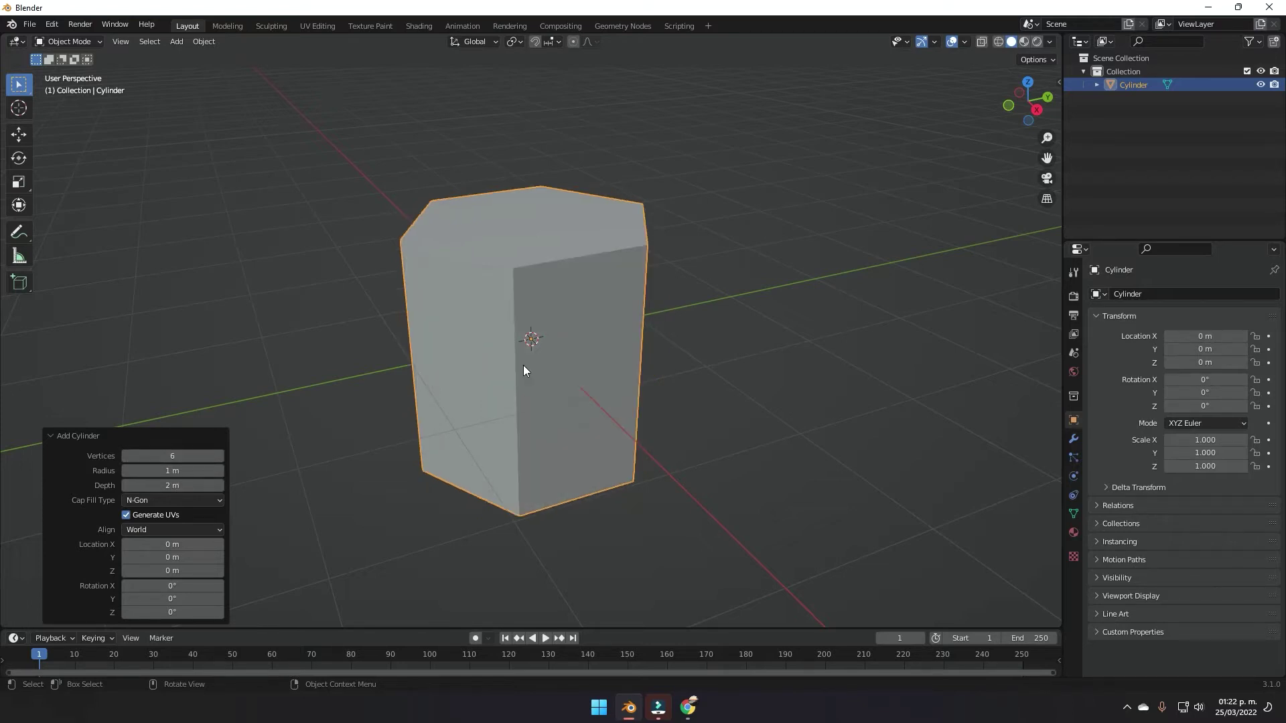
# Step: In Edit Mode, add a horizontal loop cut around the prism just below its upper rim, with a slide factor of about -0.92
pyautogui.moveTo(706, 278); pyautogui.dragTo(644, 327, button='middle')
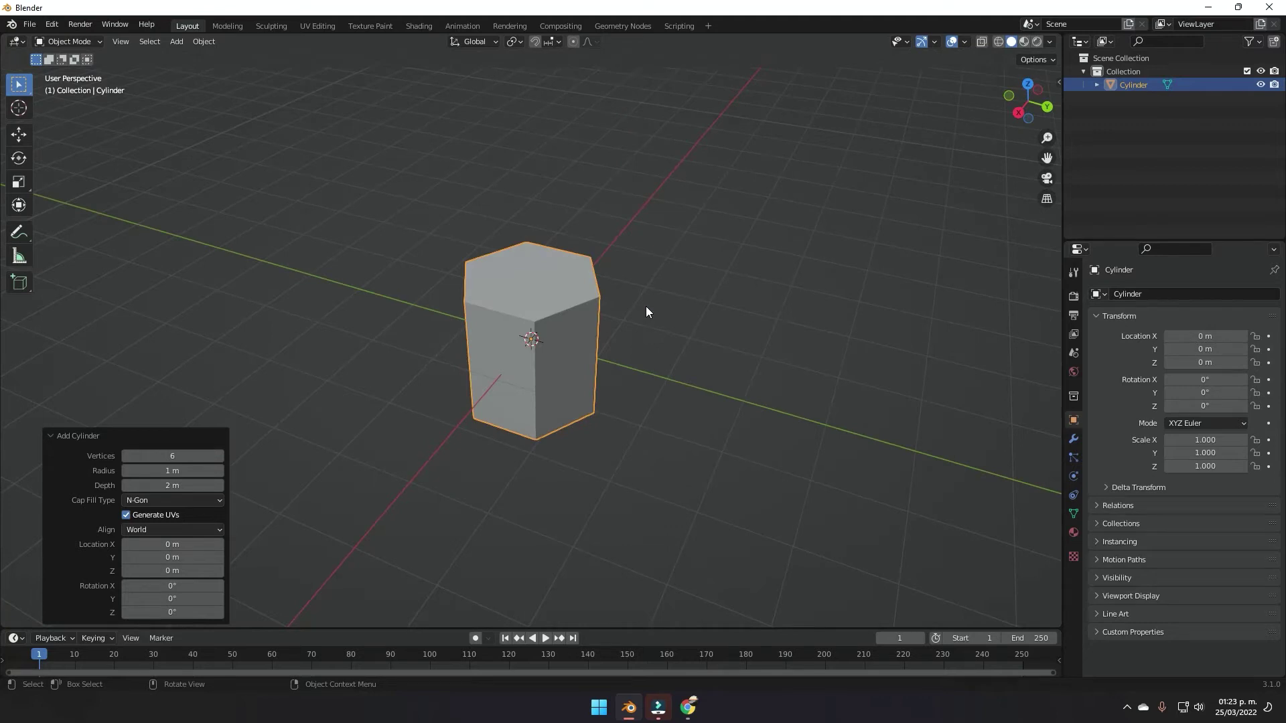
pyautogui.press('Tab')
pyautogui.scroll(4, 622, 373)
pyautogui.moveTo(622, 373); pyautogui.dragTo(562, 335, button='middle')
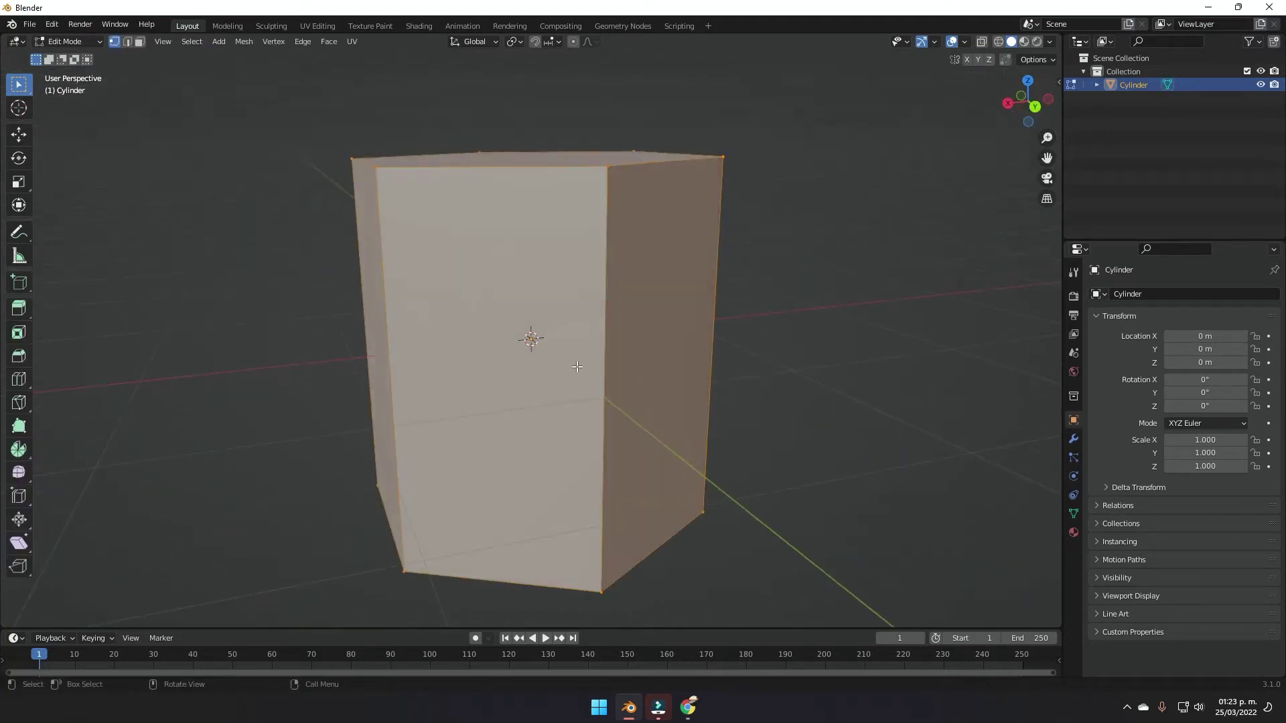
pyautogui.hotkey('ctrl', 'r')
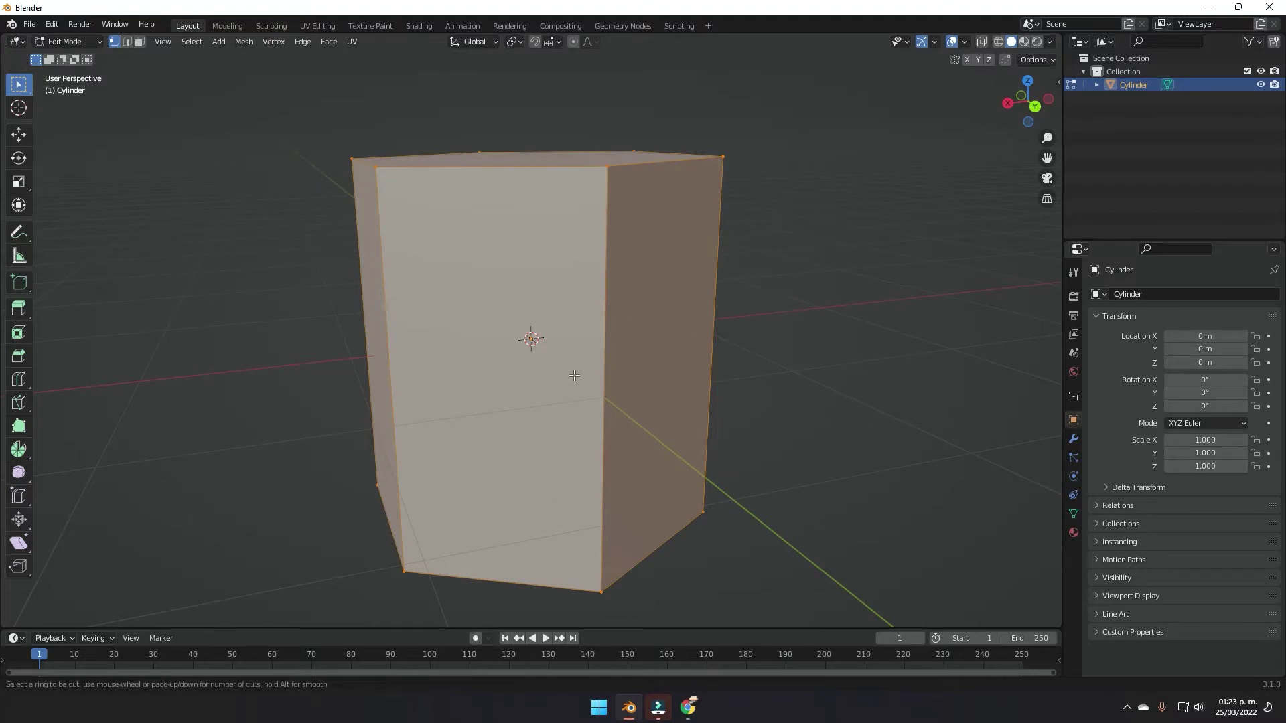
pyautogui.click(616, 392)
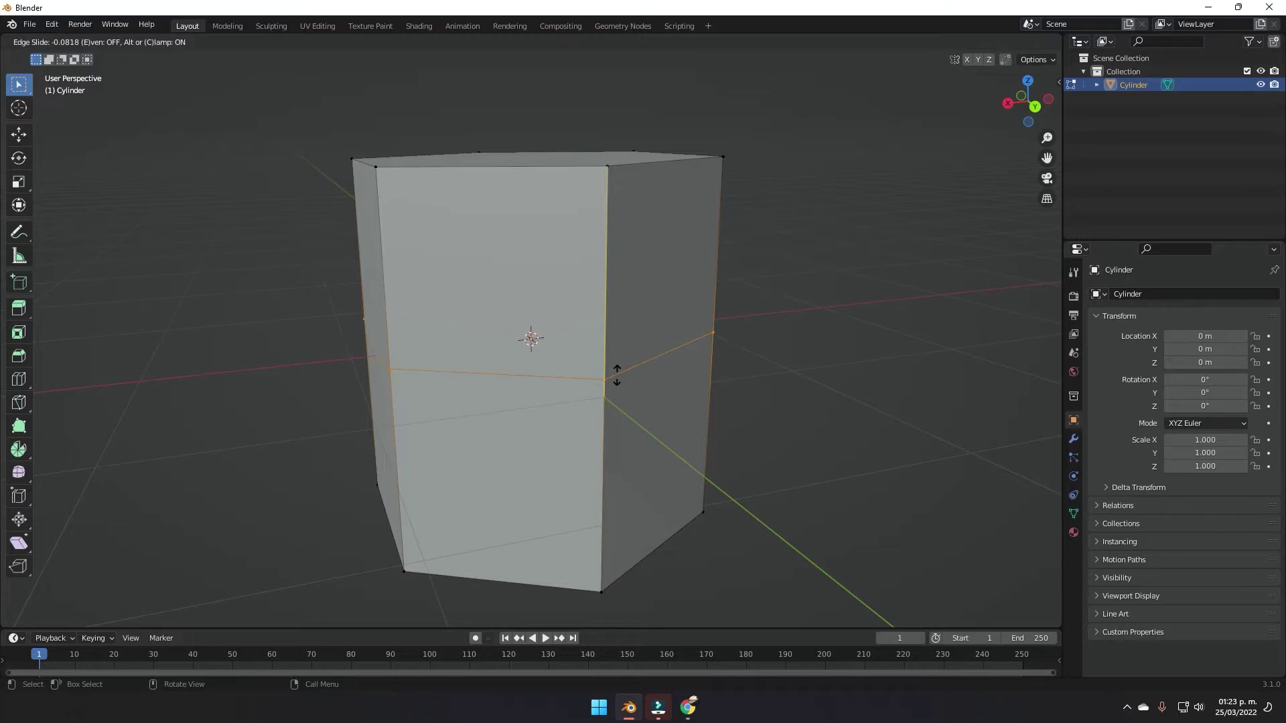
pyautogui.click(653, 197)
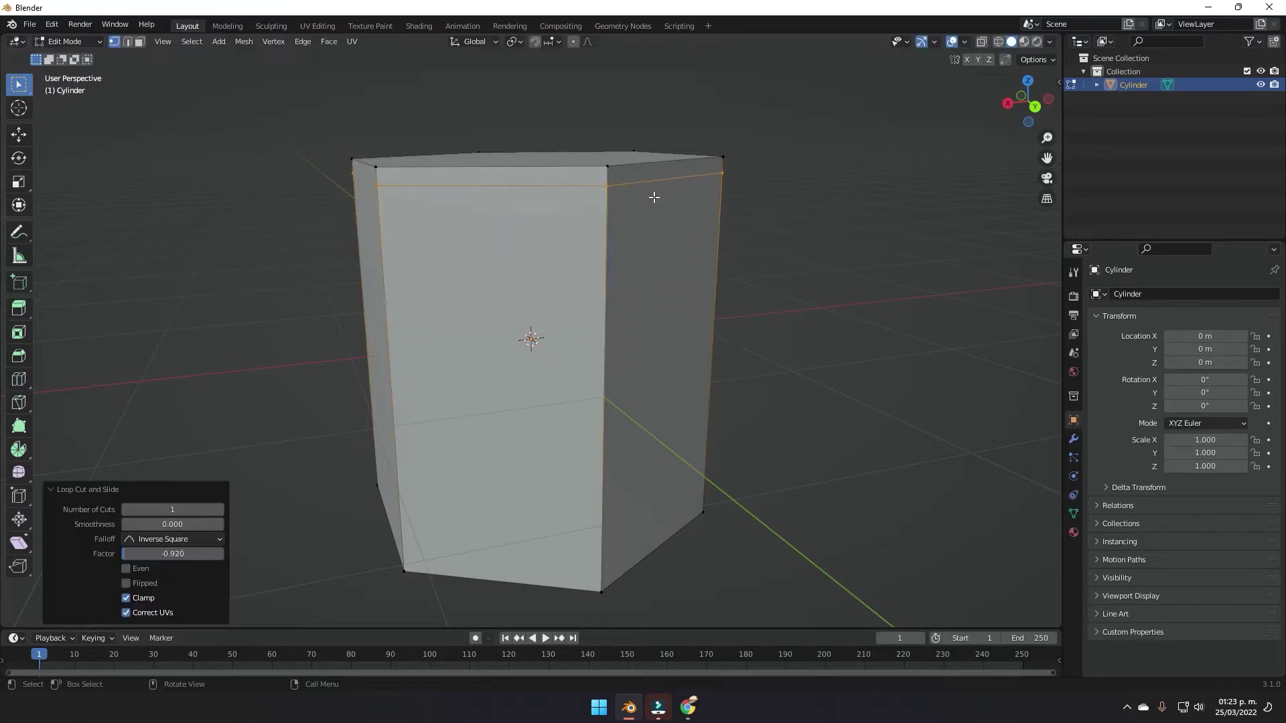
# Step: Add a second horizontal loop cut slightly below the first one, with a slide factor of about -0.88
pyautogui.hotkey('ctrl', 'r')
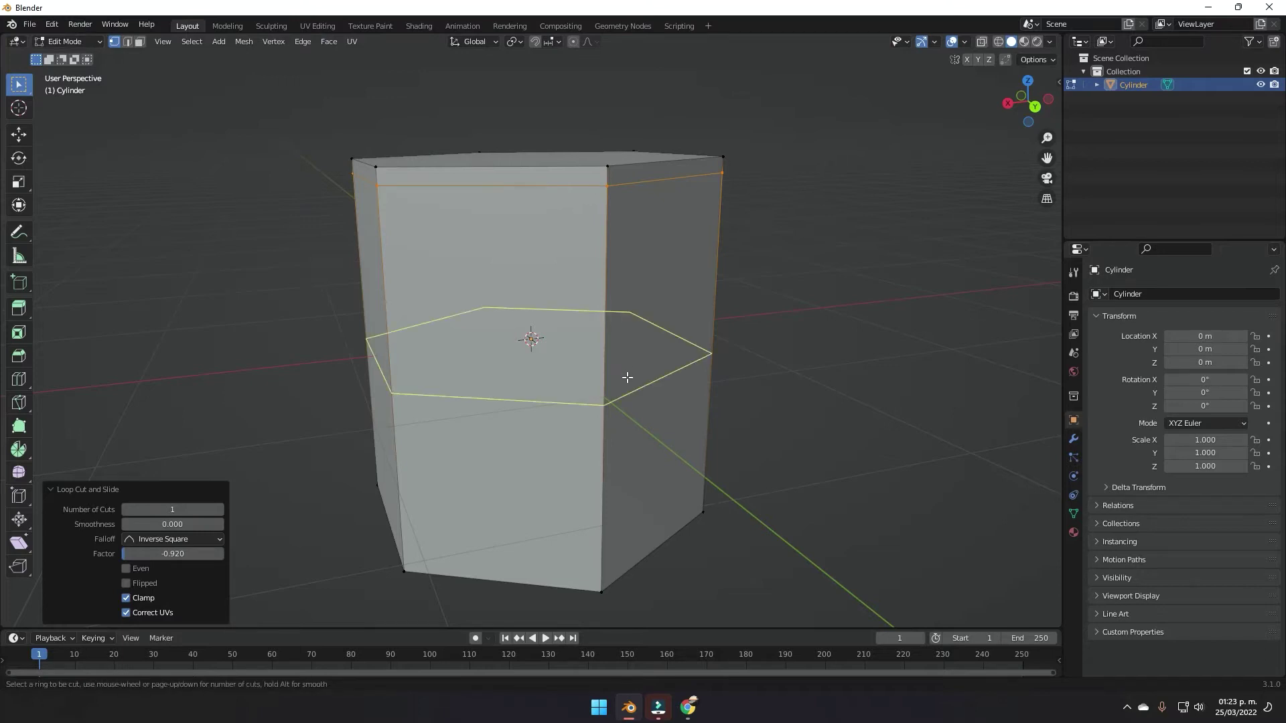
pyautogui.click(627, 377)
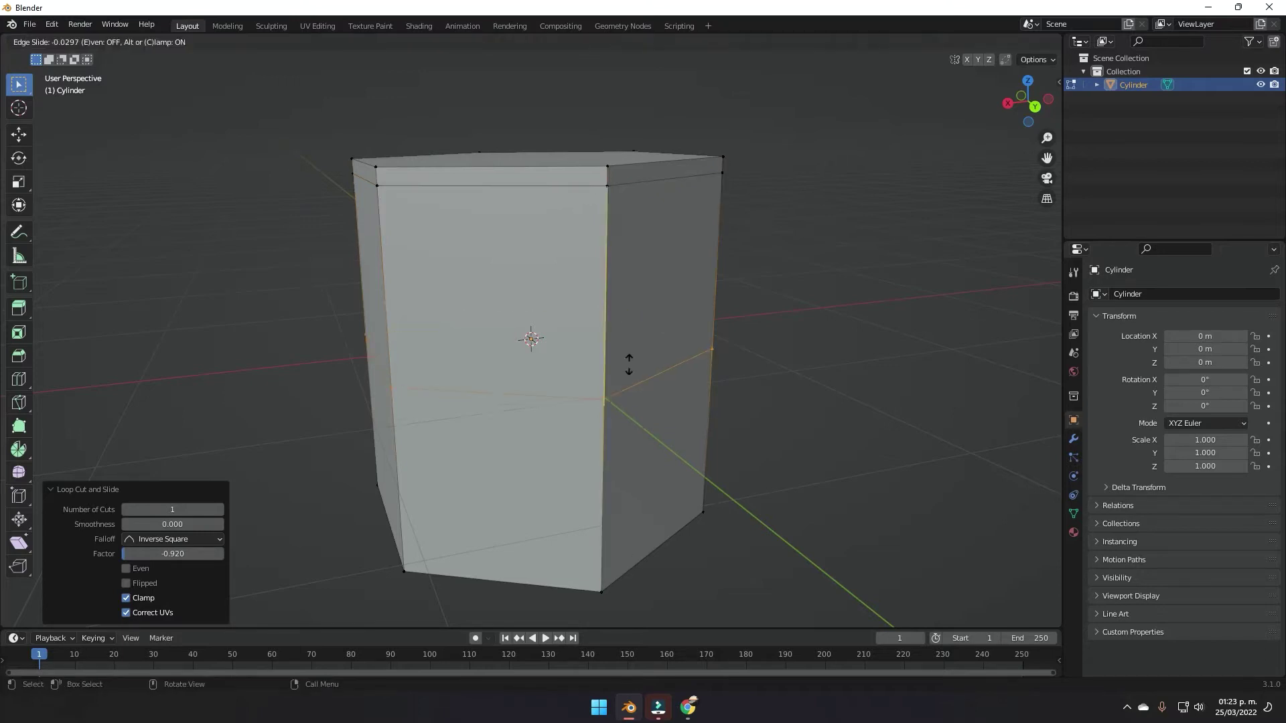
pyautogui.click(648, 201)
# Step: In face select mode, select the ring of faces between the two loop cuts
pyautogui.moveTo(832, 244); pyautogui.dragTo(769, 278, button='middle')
pyautogui.scroll(-2, 770, 278)
pyautogui.moveTo(580, 305); pyautogui.dragTo(648, 307, button='middle')
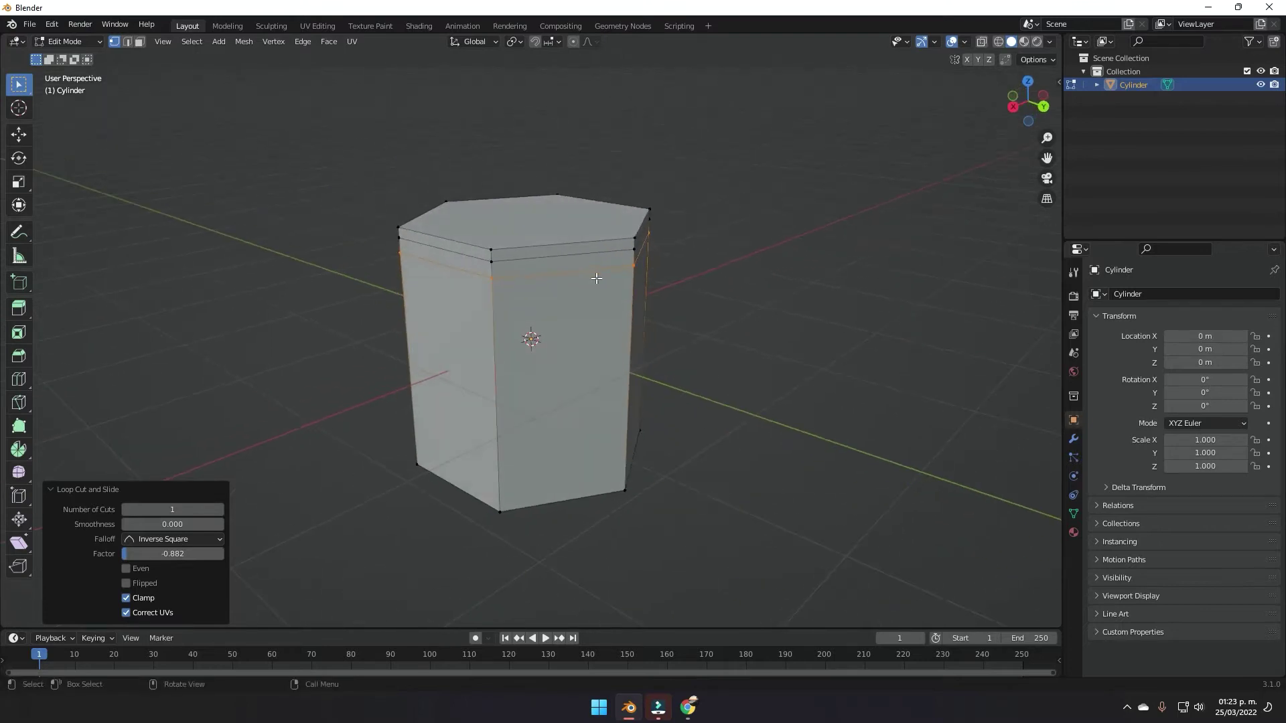
pyautogui.press('3')
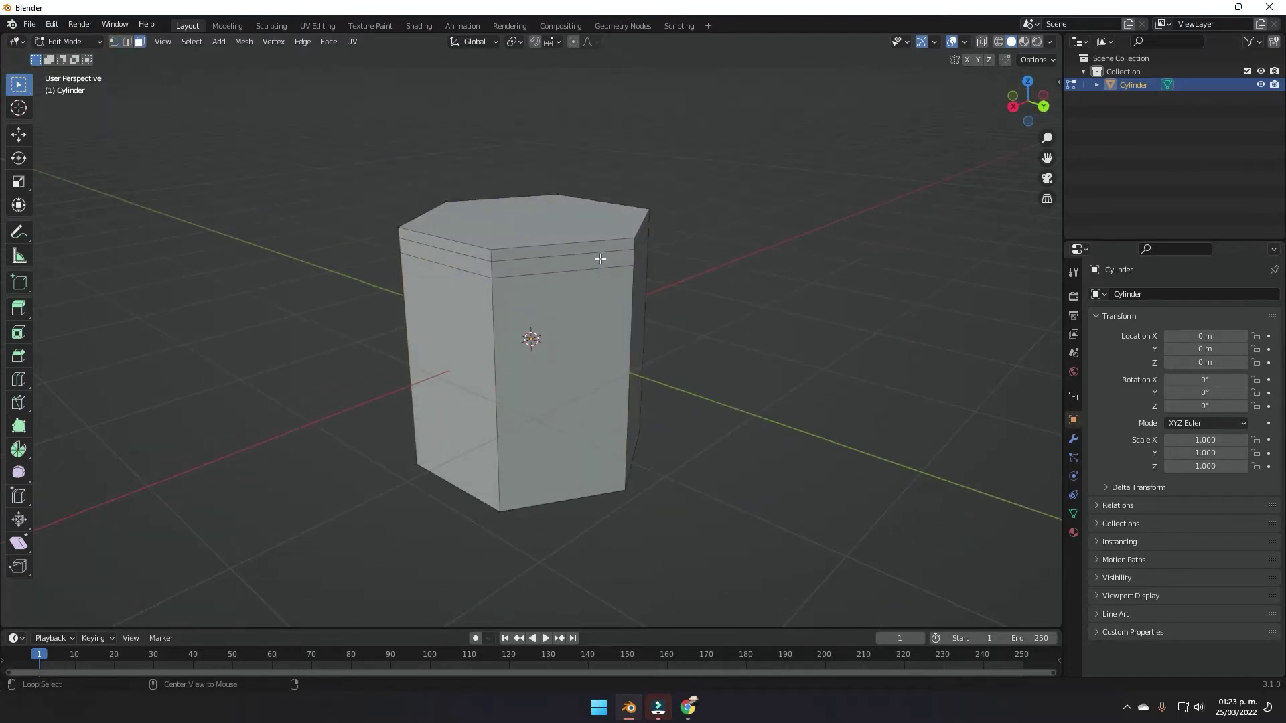
pyautogui.keyDown('alt'); pyautogui.click(601, 259); pyautogui.keyUp('alt')
pyautogui.moveTo(598, 285); pyautogui.dragTo(629, 245, button='middle')
pyautogui.scroll(2, 599, 286)
pyautogui.scroll(3, 580, 271)
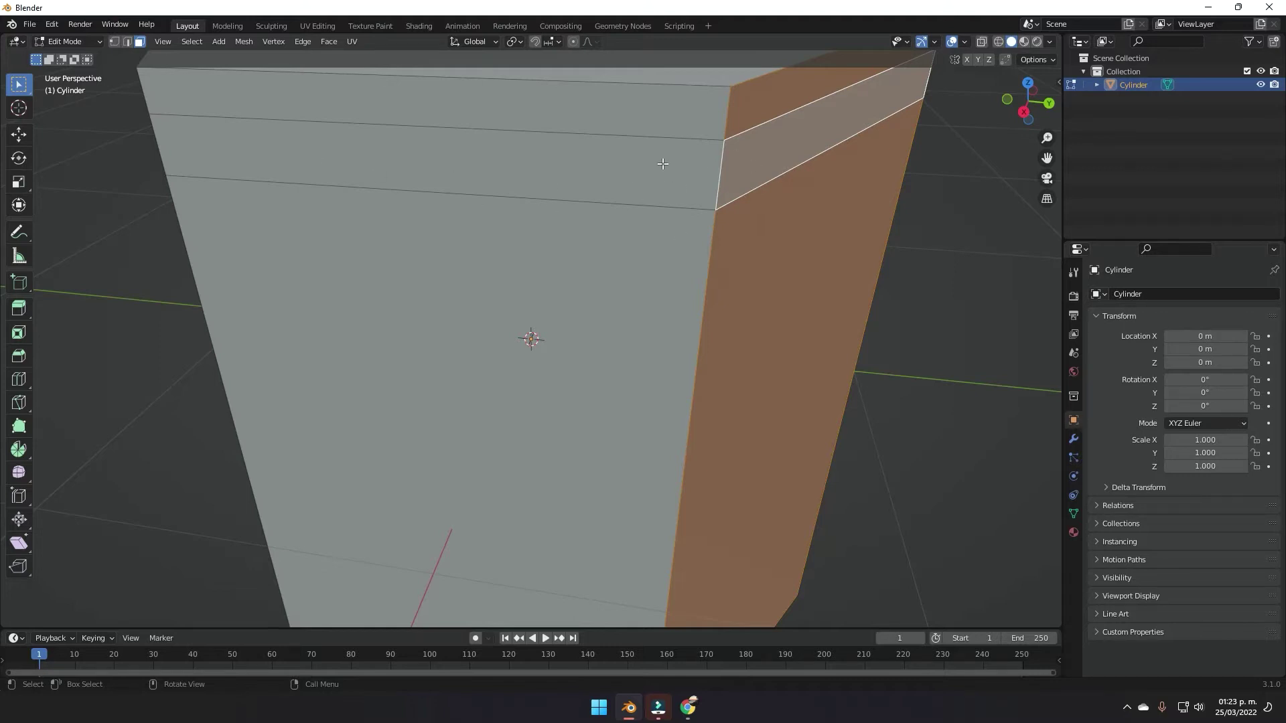
pyautogui.keyDown('alt'); pyautogui.click(714, 173); pyautogui.keyUp('alt')
pyautogui.scroll(-5, 781, 232)
pyautogui.moveTo(816, 207); pyautogui.dragTo(643, 248, button='middle')
pyautogui.scroll(-3, 782, 231)
pyautogui.scroll(3, 643, 248)
# Step: Create two new materials in separate slots on the prism
pyautogui.click(1073, 533)
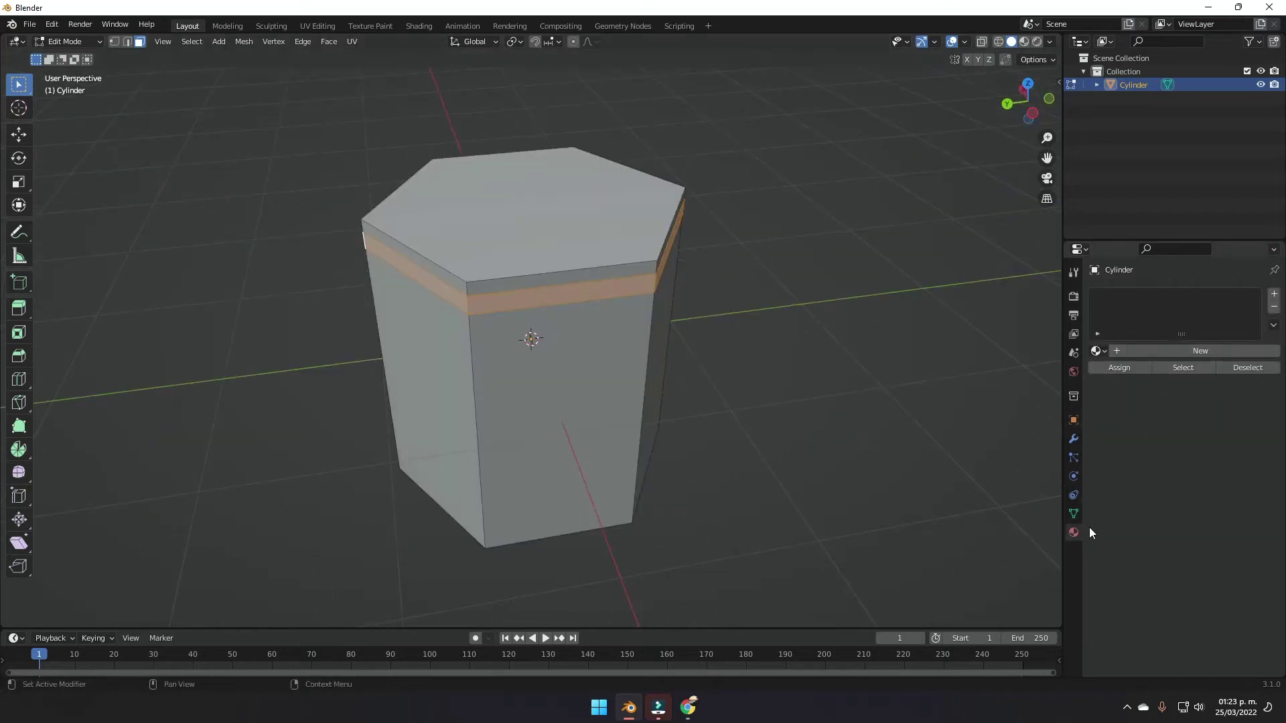
pyautogui.click(1196, 353)
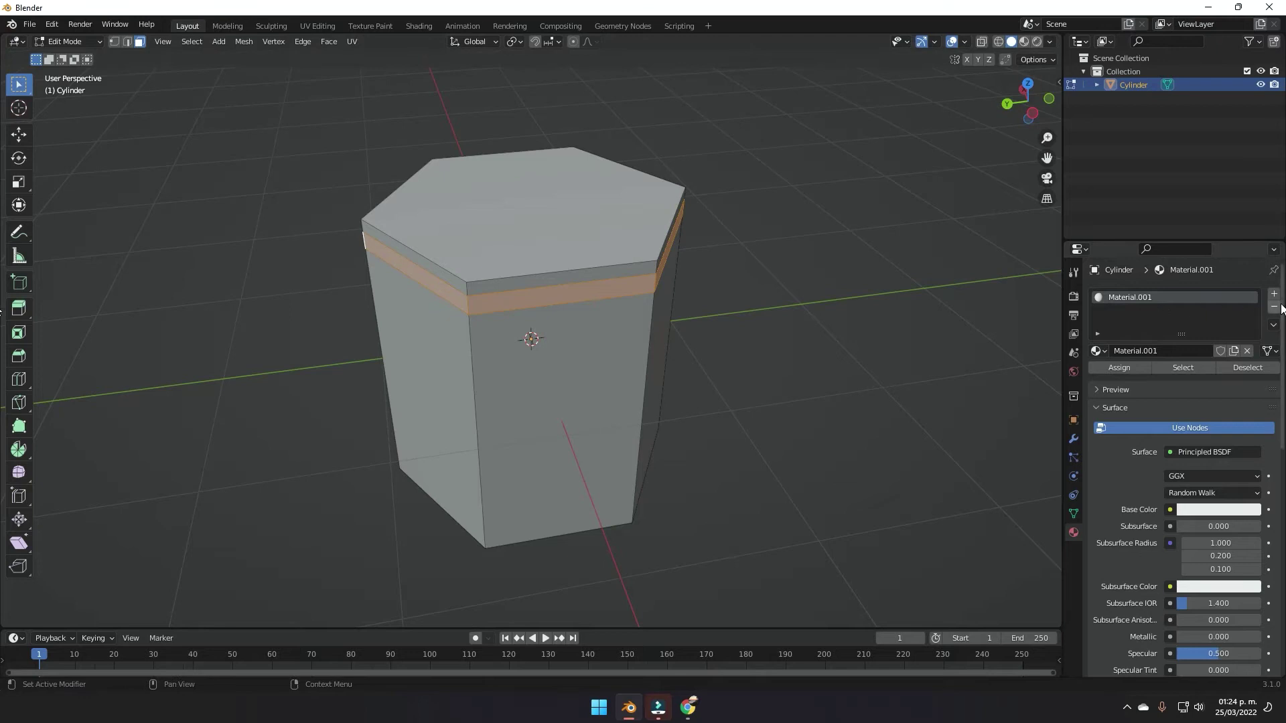
pyautogui.click(1273, 294)
pyautogui.click(1179, 379)
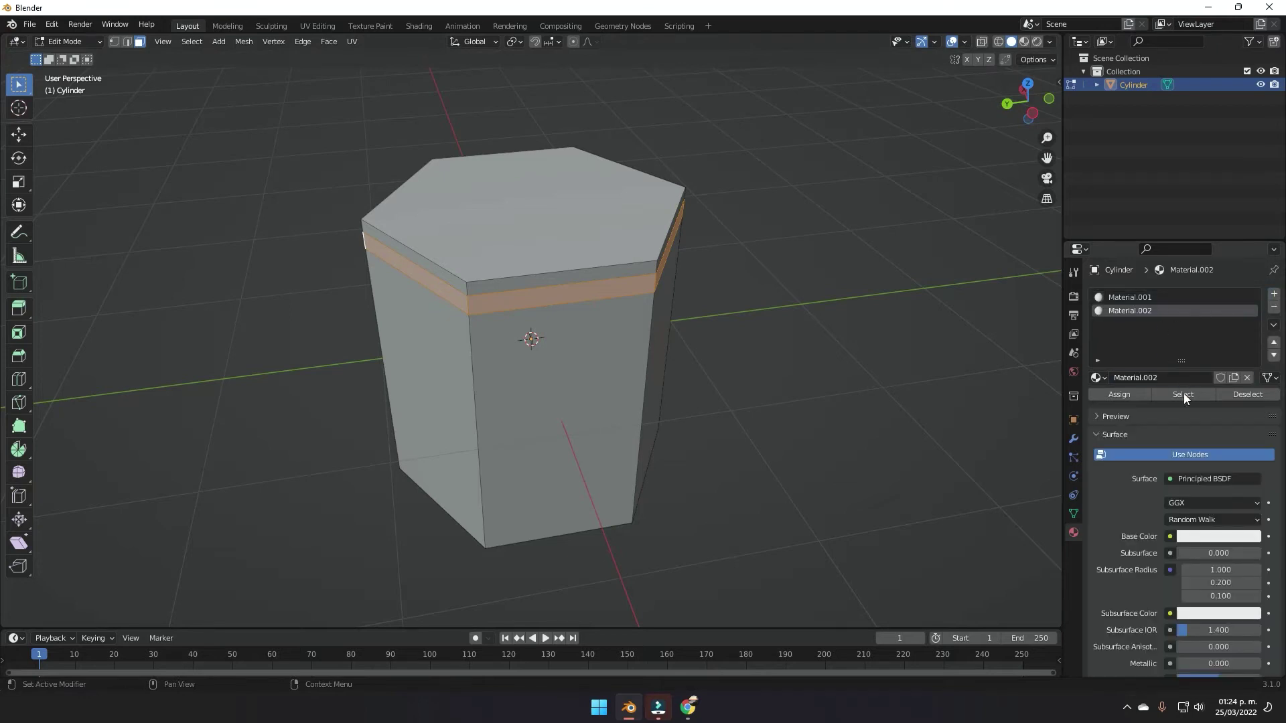
# Step: Rename the second material as Light and the first material as Hexagon
pyautogui.doubleClick(1147, 312)
pyautogui.write('Light')
pyautogui.press('Return')
pyautogui.doubleClick(1134, 296)
pyautogui.write('H')
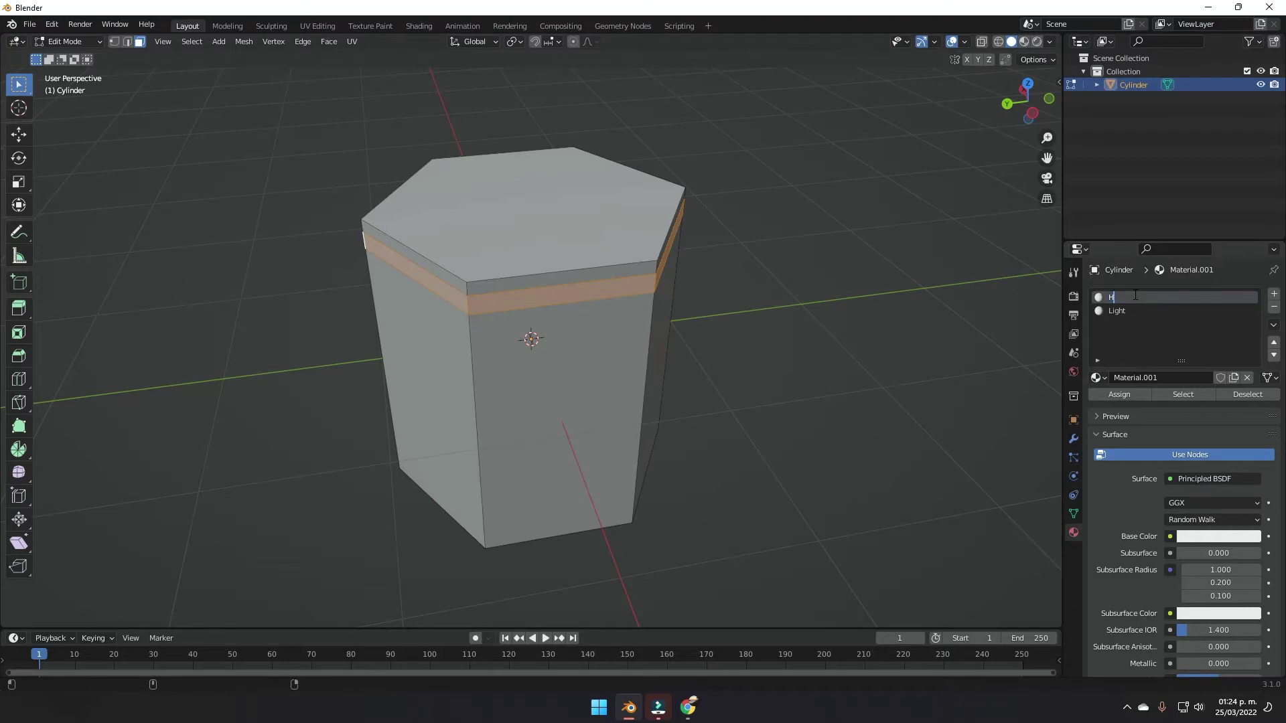
pyautogui.write('exagon')
pyautogui.press('Return')
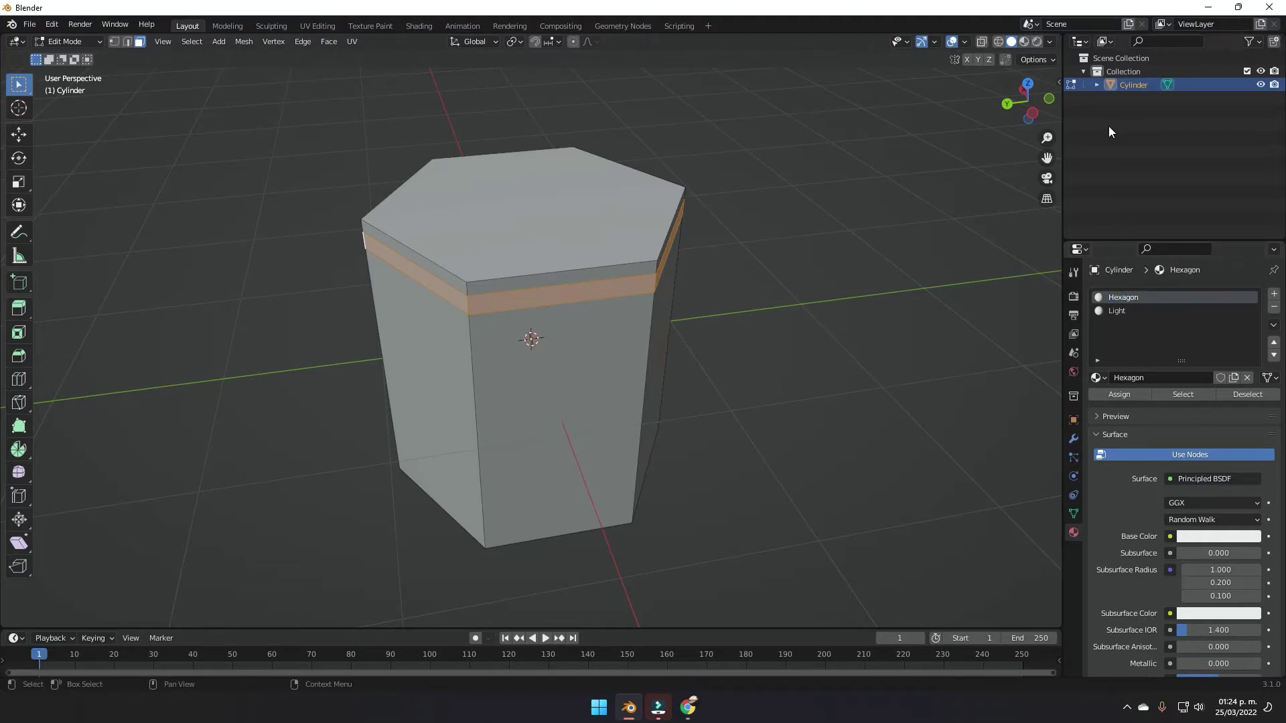
# Step: Rename the cylinder object as Hexagon
pyautogui.doubleClick(1136, 85)
pyautogui.write('Hexagon')
pyautogui.press('Return')
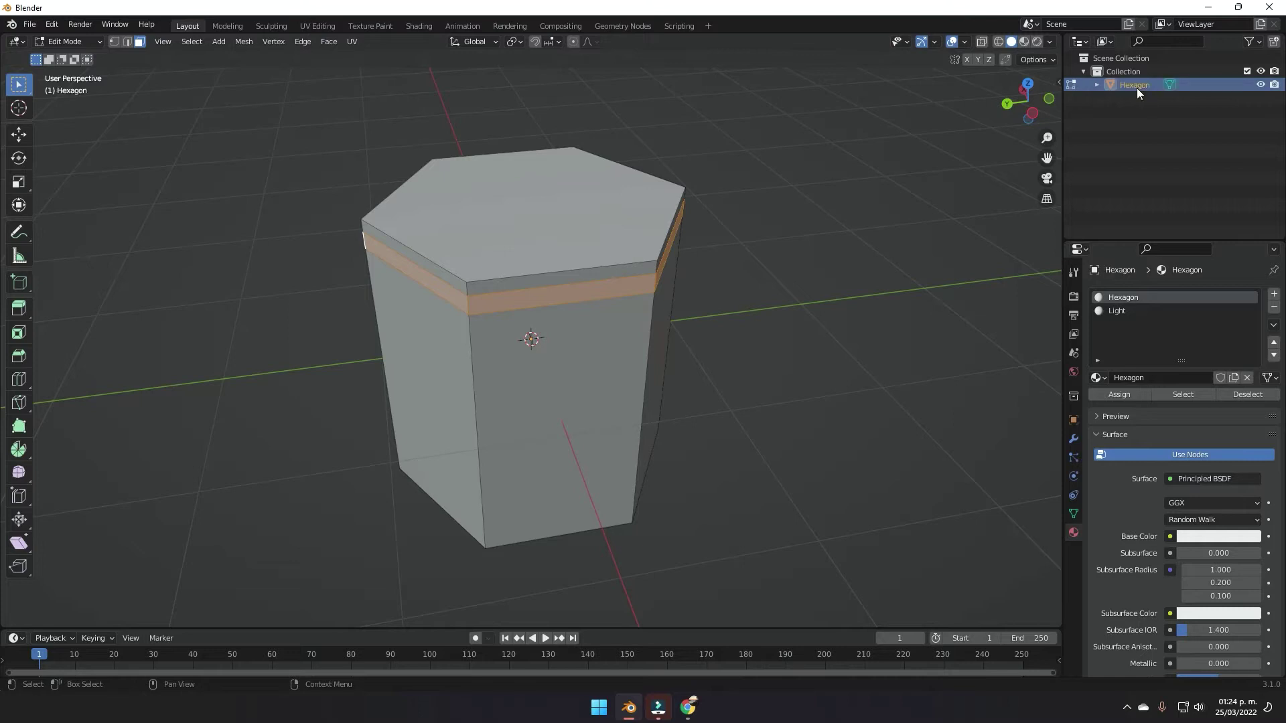
# Step: Assign the Light material to the selected face ring and switch the viewport to Material Preview shading
pyautogui.click(1119, 310)
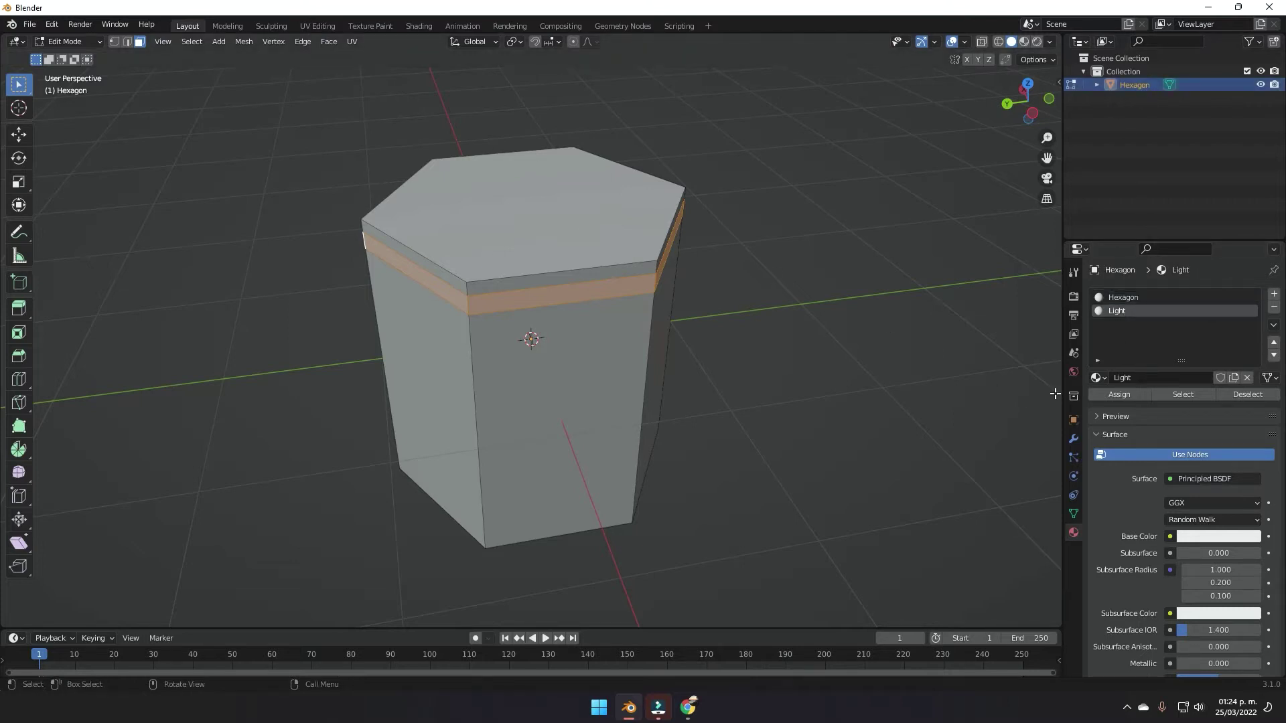
pyautogui.moveTo(1044, 399); pyautogui.dragTo(953, 399, button='middle')
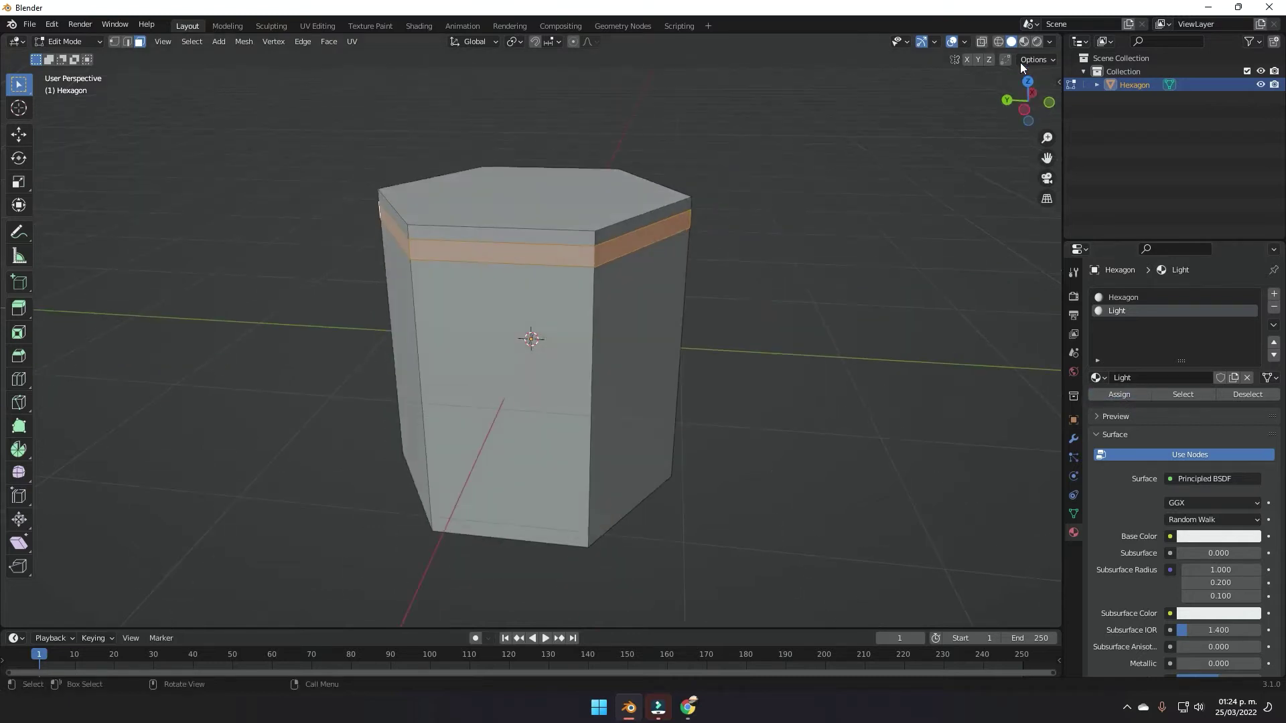
pyautogui.click(1022, 42)
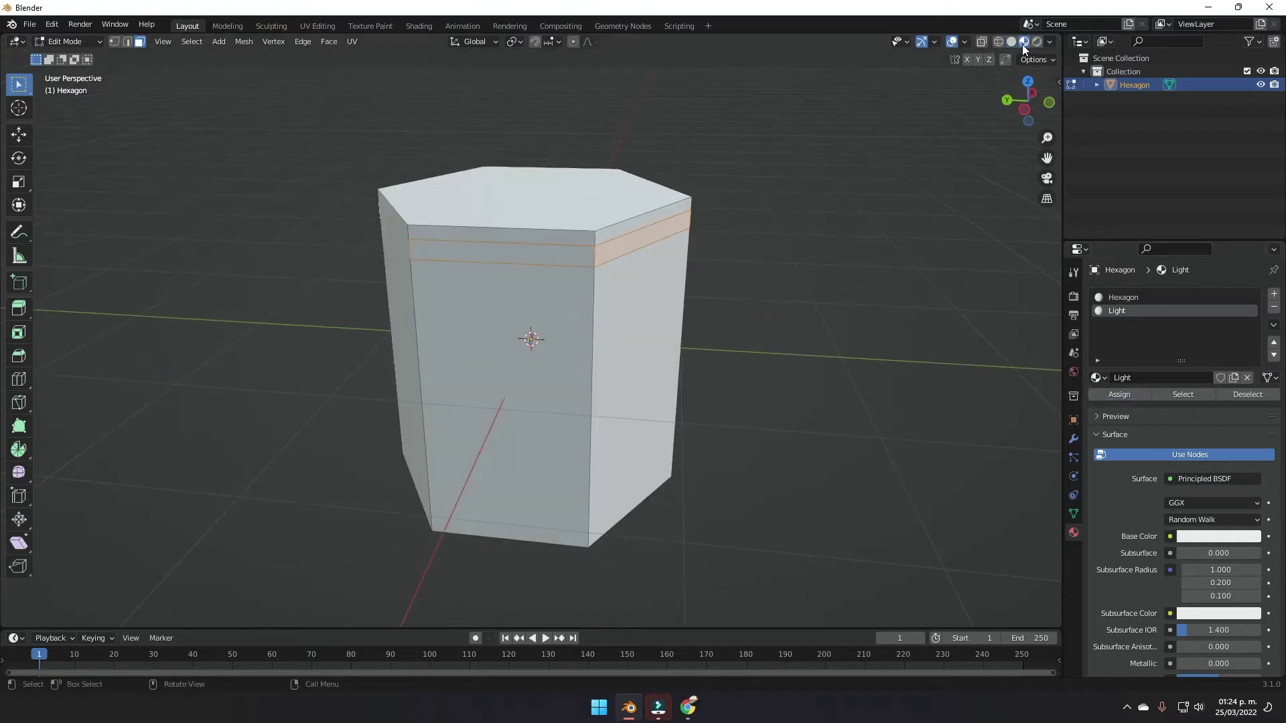
# Step: Set the Light material's base color to a saturated red
pyautogui.scroll(-8, 1223, 486)
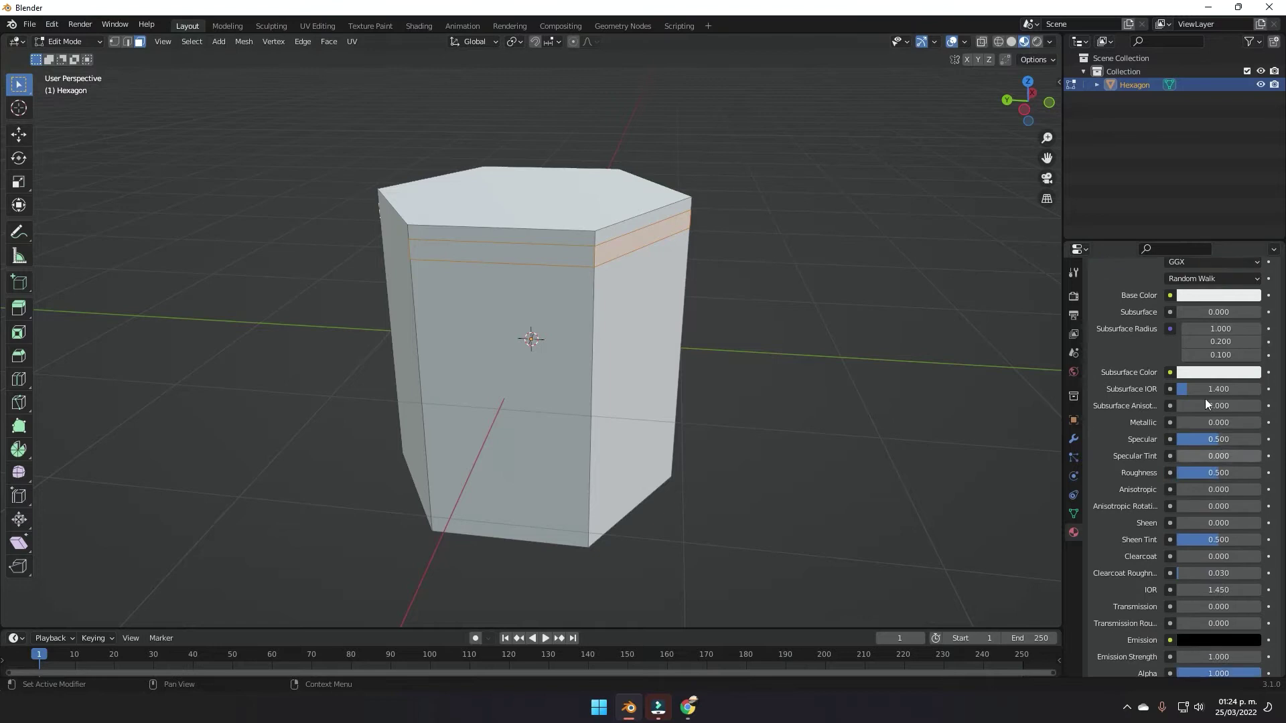
pyautogui.click(1213, 296)
pyautogui.moveTo(1191, 151); pyautogui.dragTo(1195, 200)
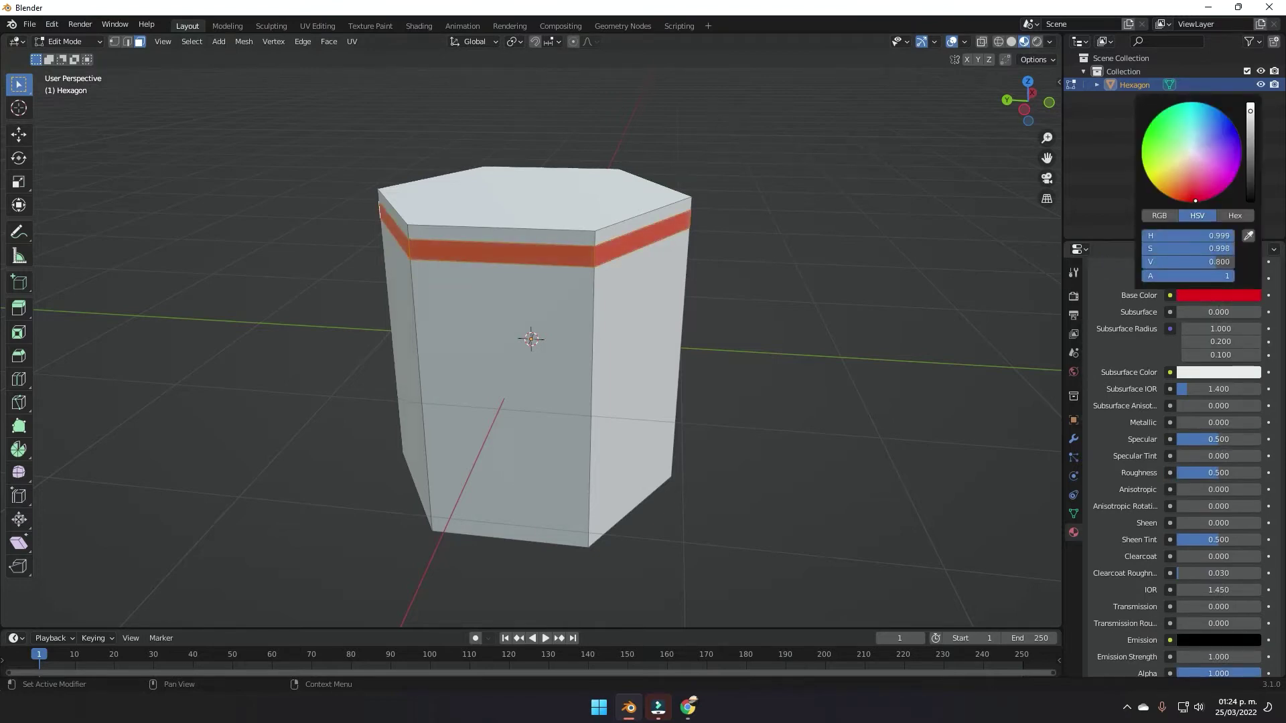
# Step: Set the Light material's base color to a fully saturated blue-violet
pyautogui.moveTo(930, 267); pyautogui.dragTo(737, 272, button='middle')
pyautogui.scroll(2, 810, 249)
pyautogui.moveTo(810, 250); pyautogui.dragTo(690, 267, button='middle')
pyautogui.click(1196, 292)
pyautogui.moveTo(1194, 200); pyautogui.dragTo(1241, 155)
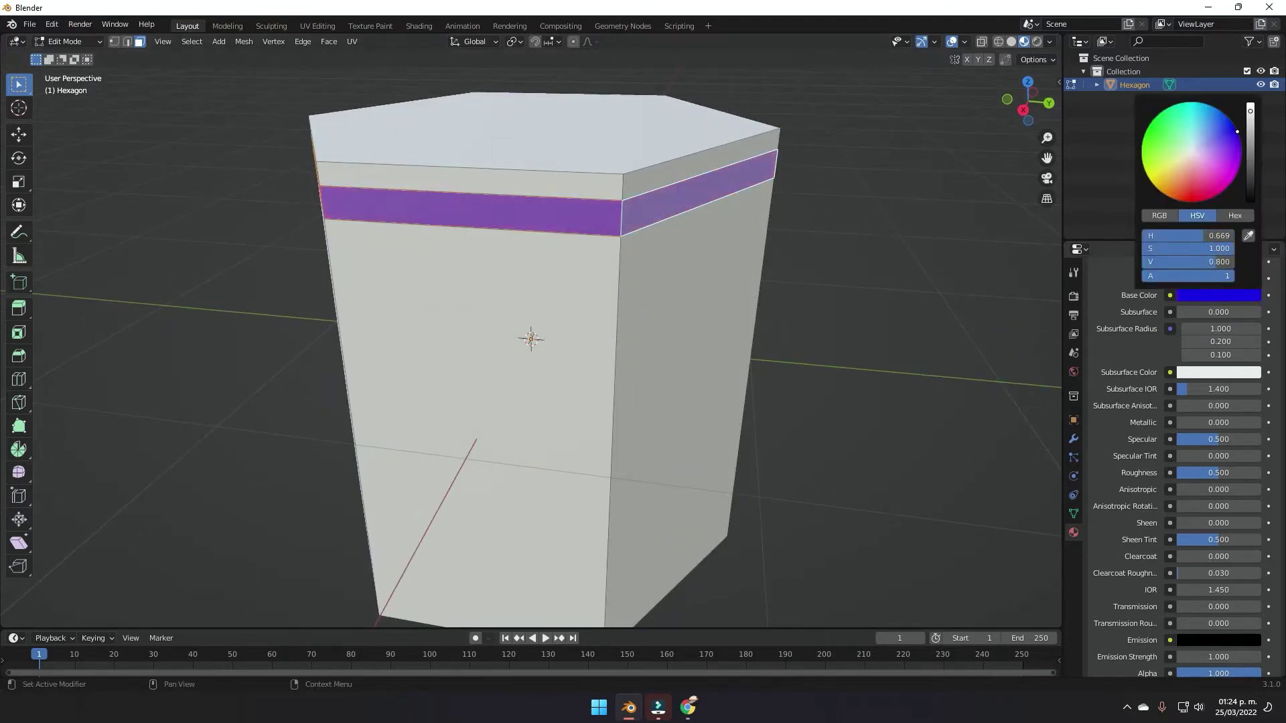
# Step: Set the Light material's emission color to a bright, saturated blue-violet
pyautogui.scroll(-6, 1159, 436)
pyautogui.scroll(-1, 1159, 436)
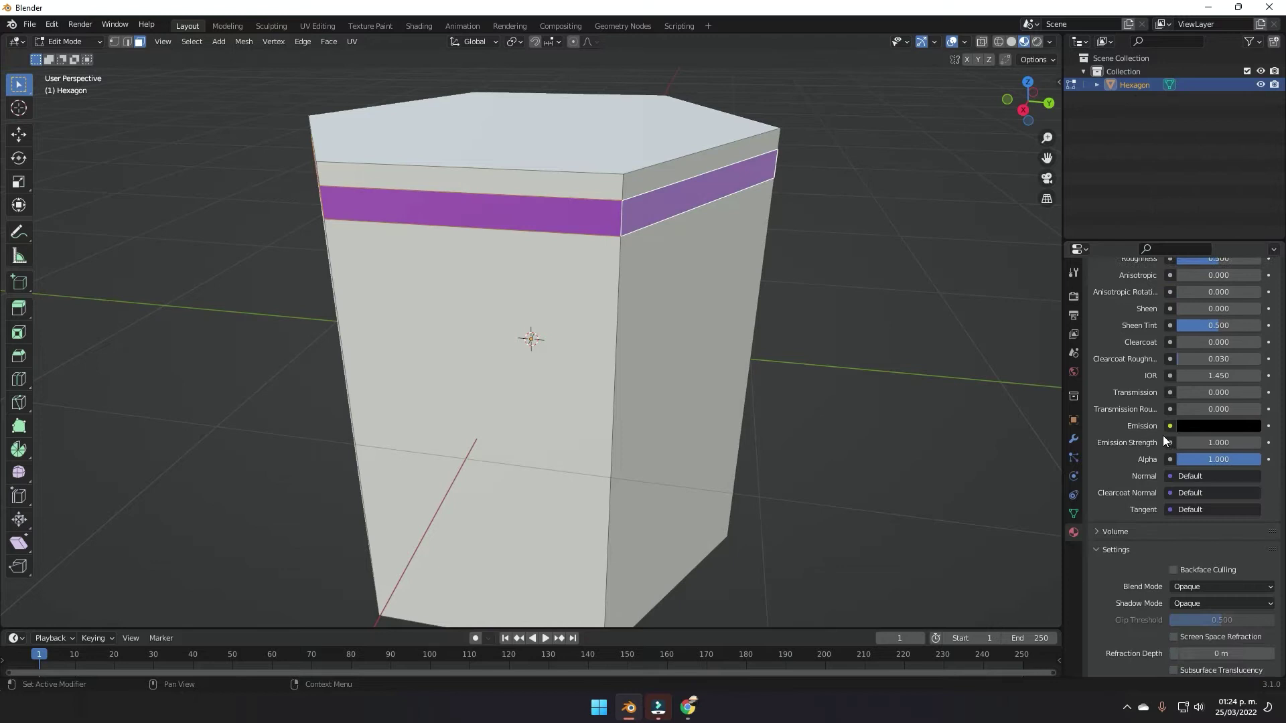
pyautogui.click(1209, 427)
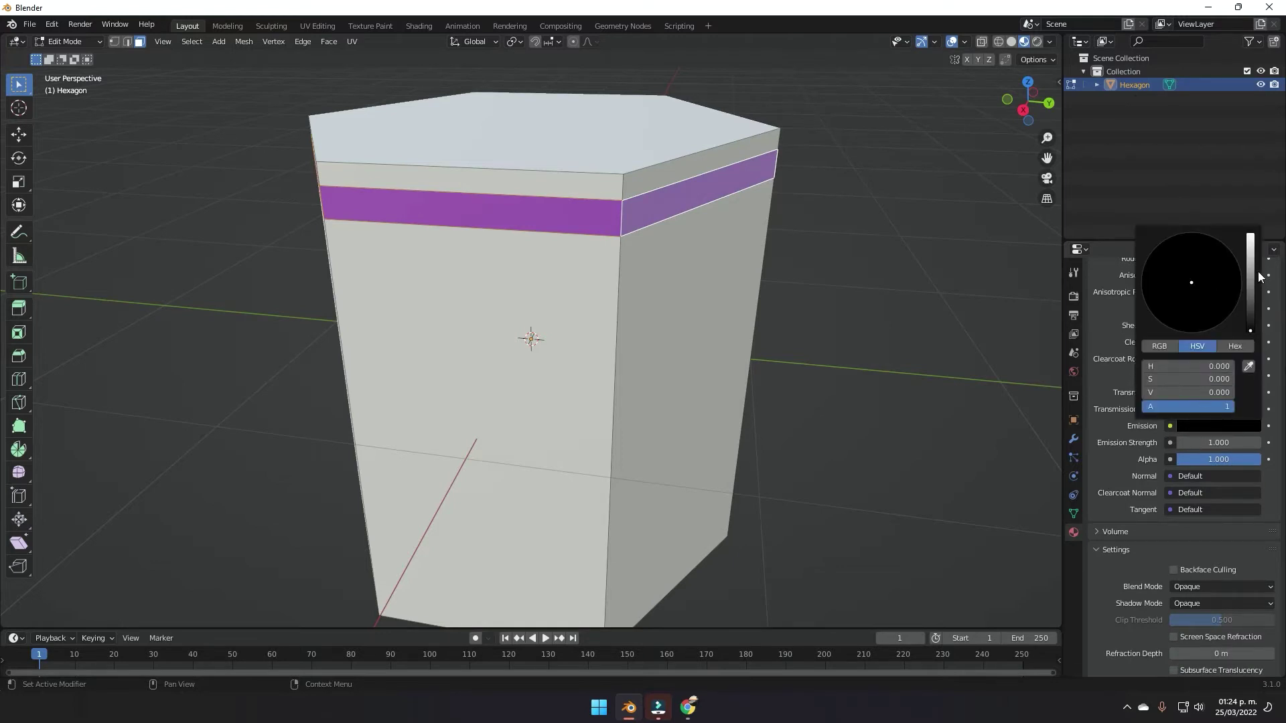
pyautogui.moveTo(1250, 328); pyautogui.dragTo(1249, 236)
pyautogui.click(1238, 282)
pyautogui.moveTo(1241, 280); pyautogui.dragTo(1240, 272)
# Step: Set the Light material's emission strength to 5 and inspect the glowing band around the prism
pyautogui.moveTo(1192, 443); pyautogui.dragTo(1200, 446)
pyautogui.click(1200, 444)
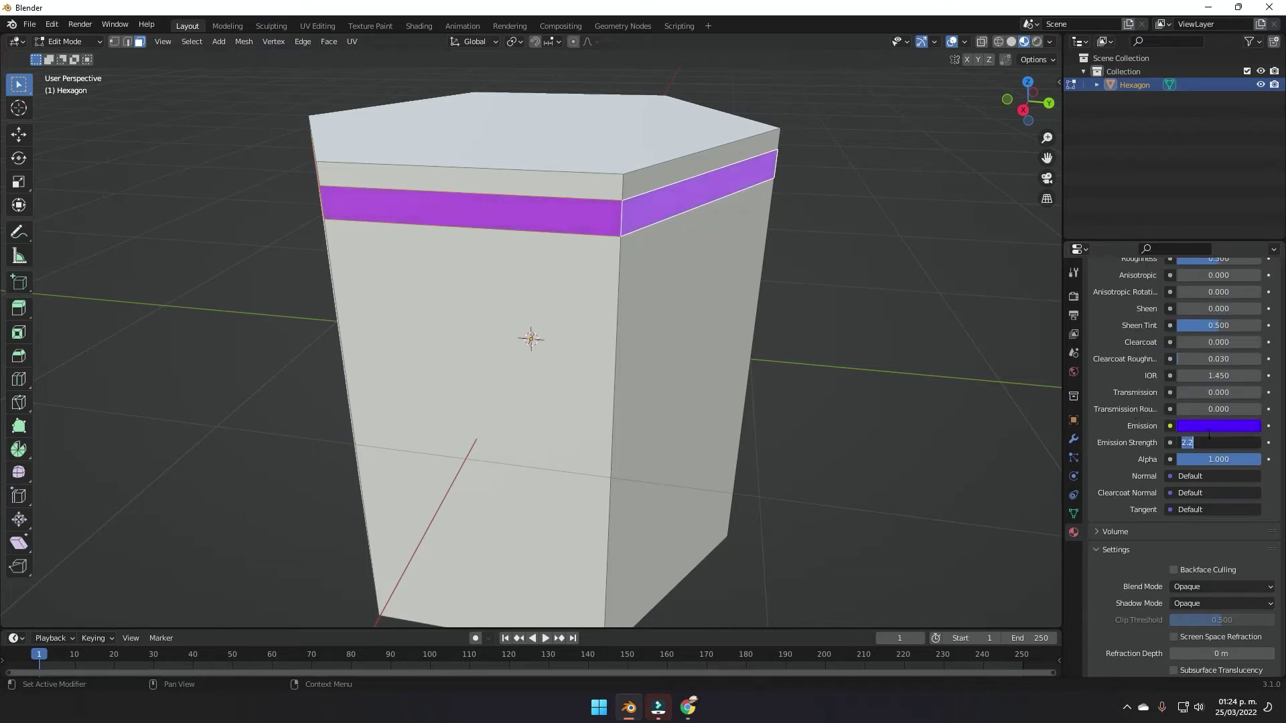
pyautogui.write('5')
pyautogui.press('Return')
pyautogui.moveTo(687, 306); pyautogui.dragTo(416, 402, button='middle')
pyautogui.scroll(-3, 592, 296)
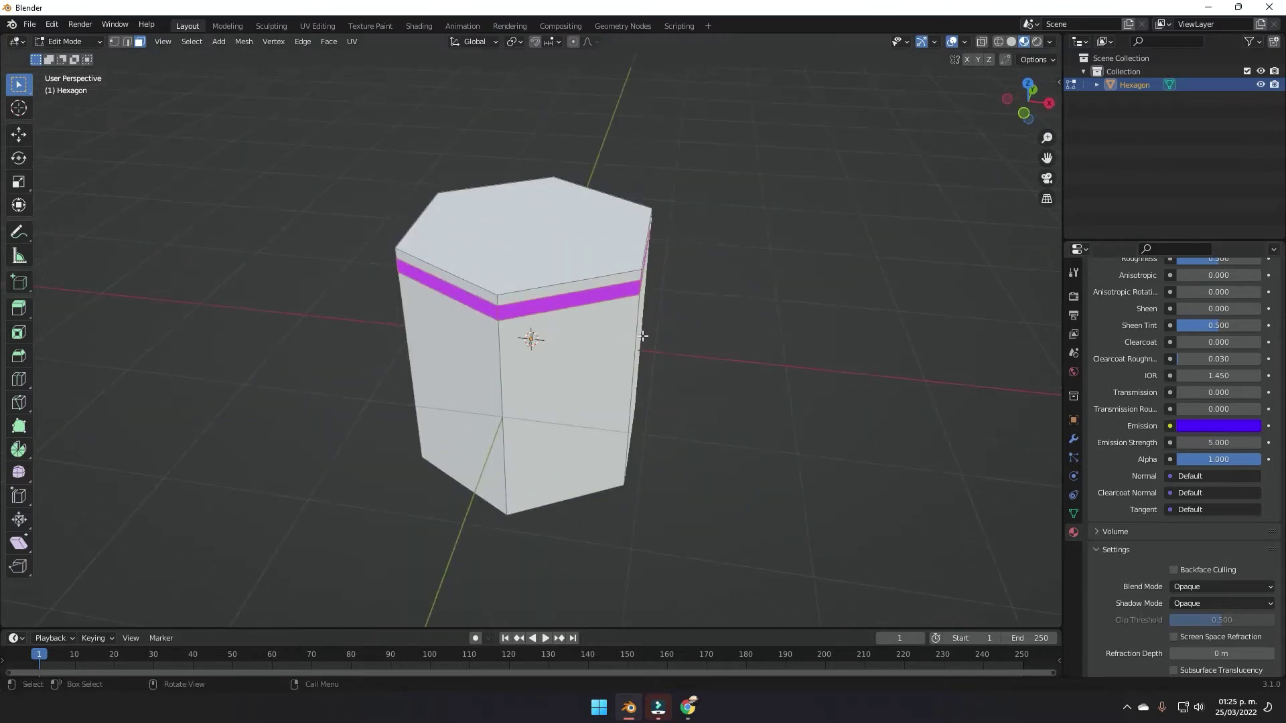
# Step: Darken the Hexagon material's base color to a gray with a value of about 0.111
pyautogui.scroll(15, 1168, 374)
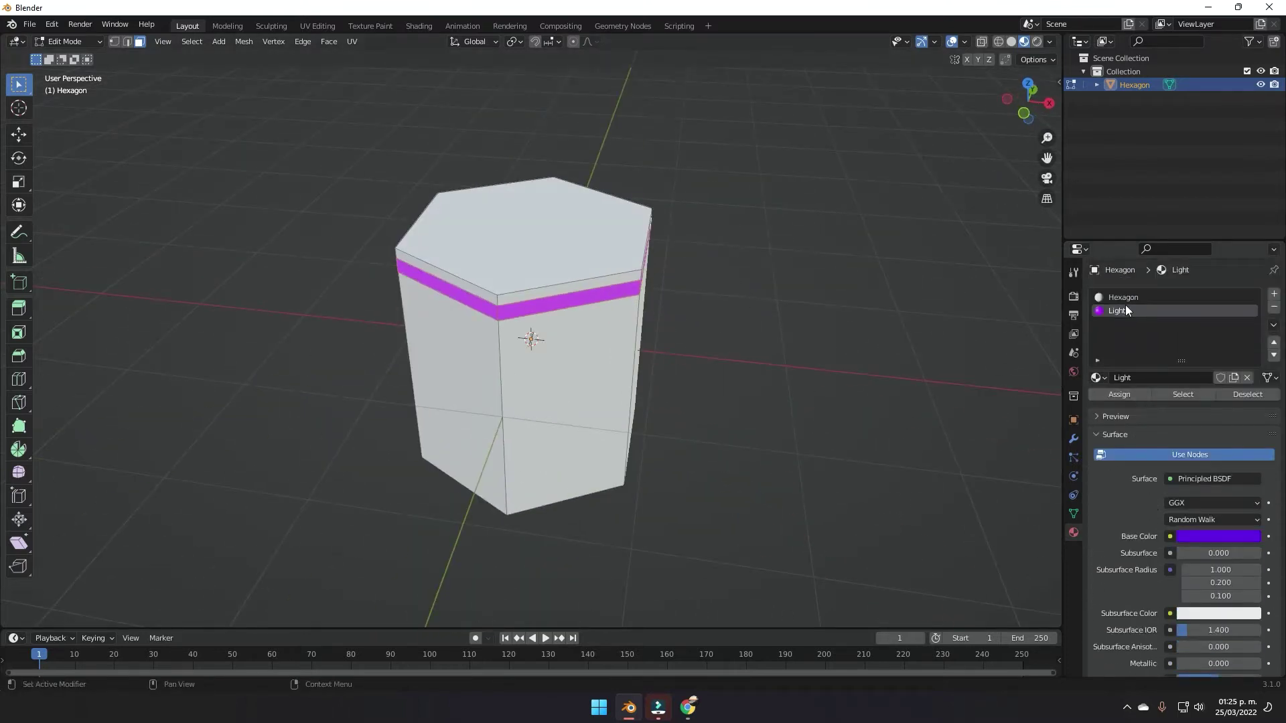
pyautogui.click(1127, 300)
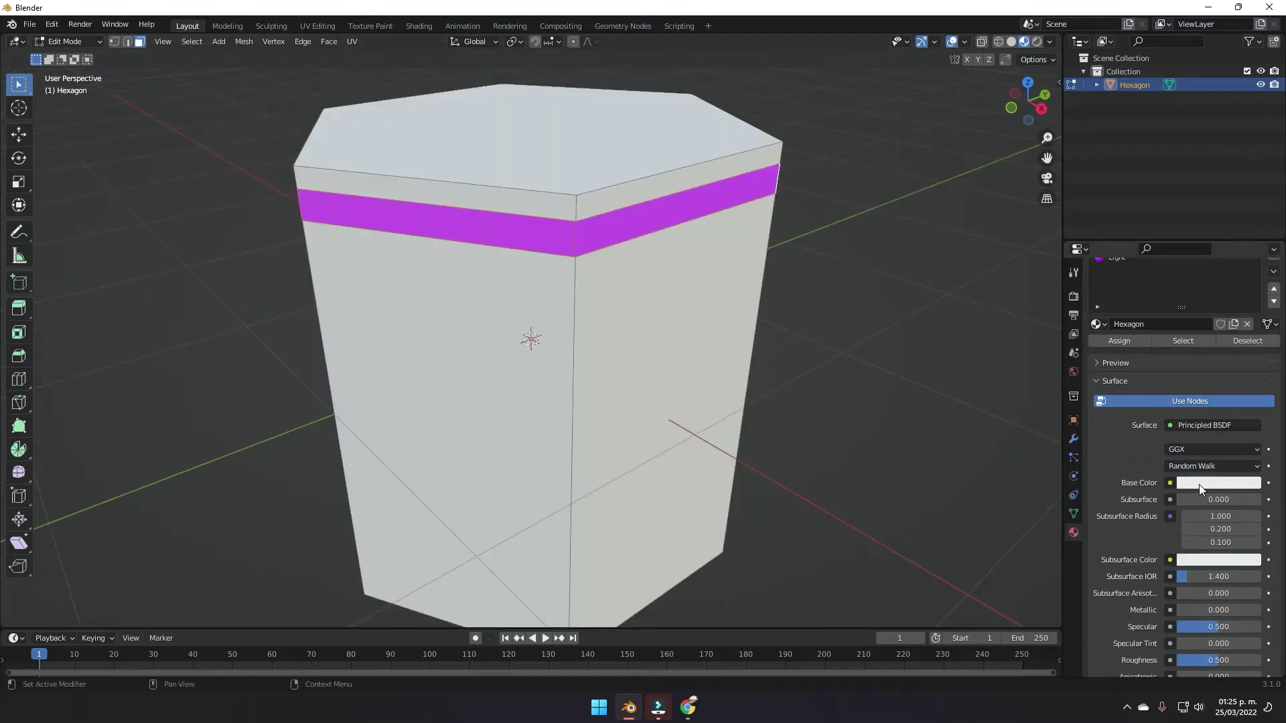
pyautogui.click(1199, 484)
pyautogui.moveTo(1249, 313); pyautogui.dragTo(1249, 353)
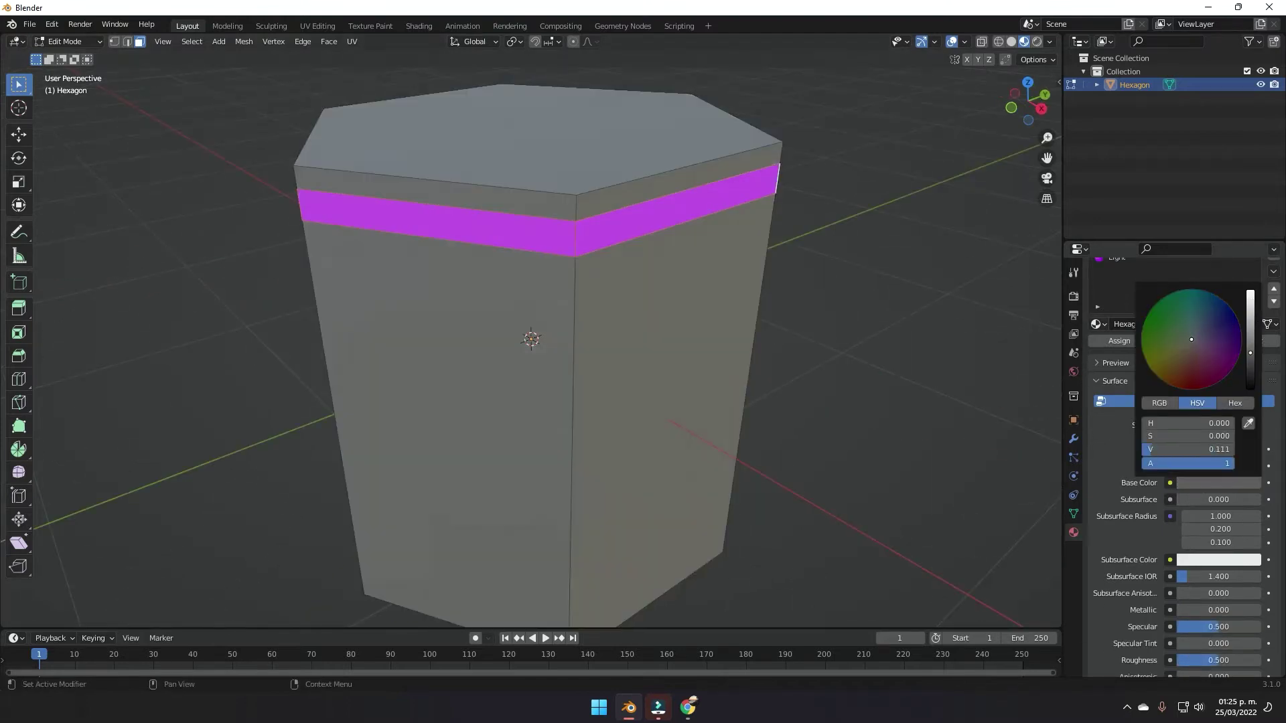
# Step: Set the Hexagon material's Metallic value to 1.000 and display the viewport in rendered shading
pyautogui.scroll(-6, 1163, 509)
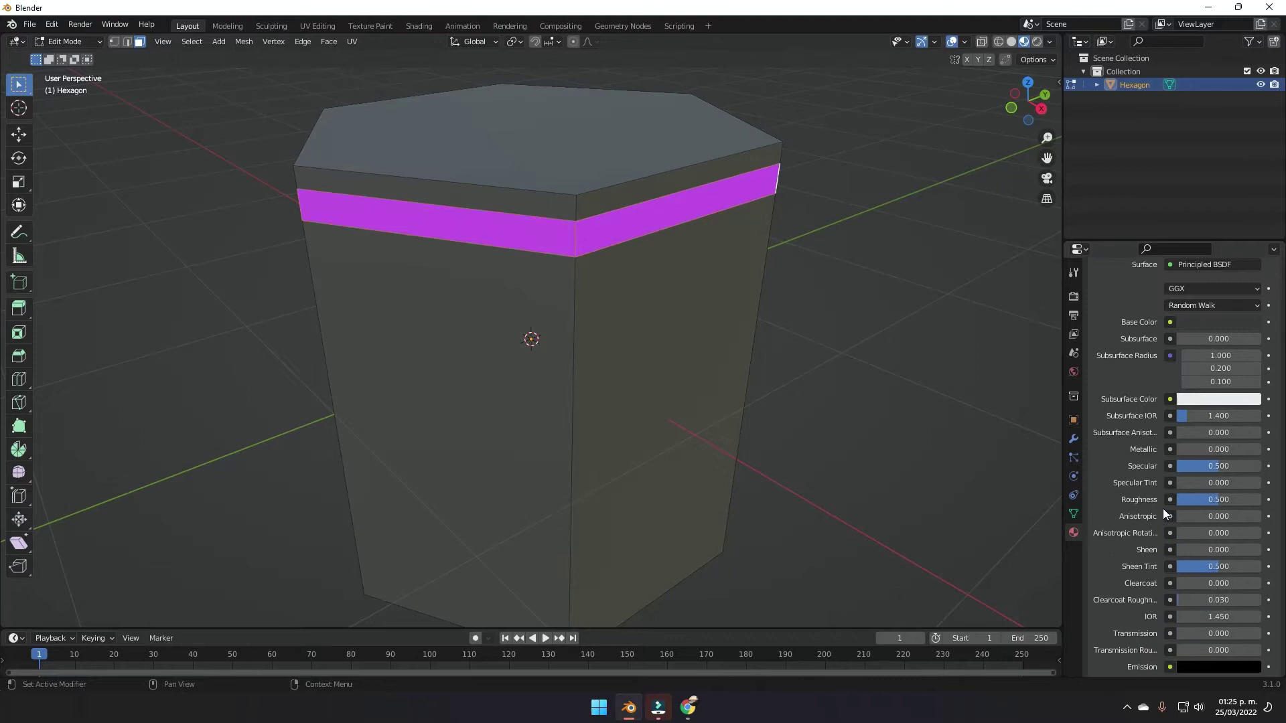
pyautogui.moveTo(1184, 449); pyautogui.dragTo(1262, 449)
pyautogui.scroll(-2, 746, 272)
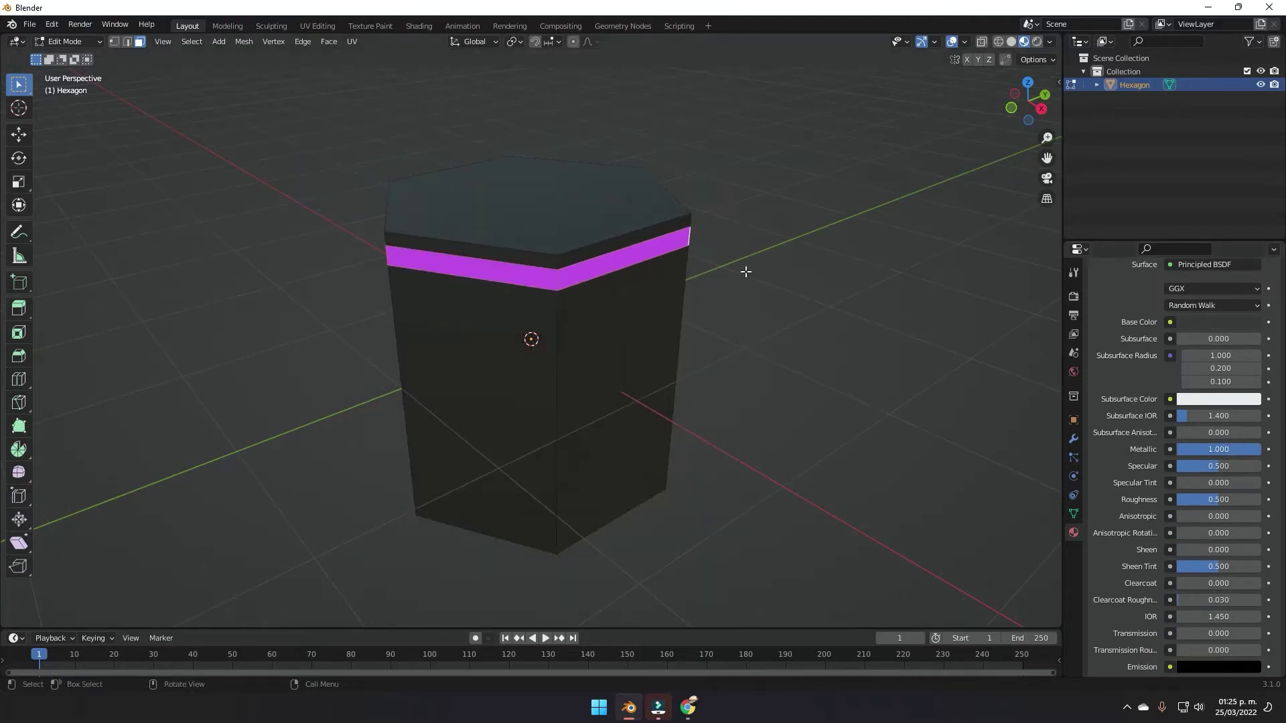
pyautogui.scroll(-2, 745, 271)
pyautogui.moveTo(758, 298)
pyautogui.mouseDown(button='middle')
pyautogui.moveTo(677, 304)
pyautogui.moveTo(757, 301)
pyautogui.mouseUp(button='middle')
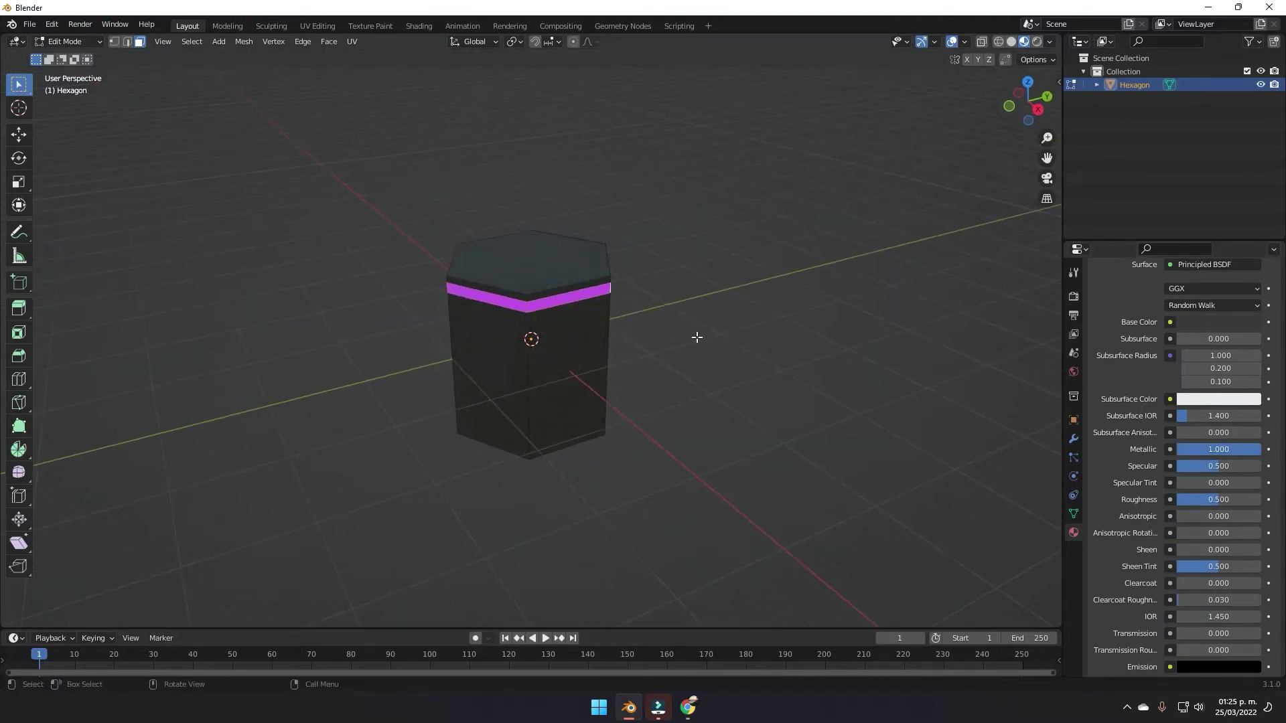
pyautogui.click(1038, 41)
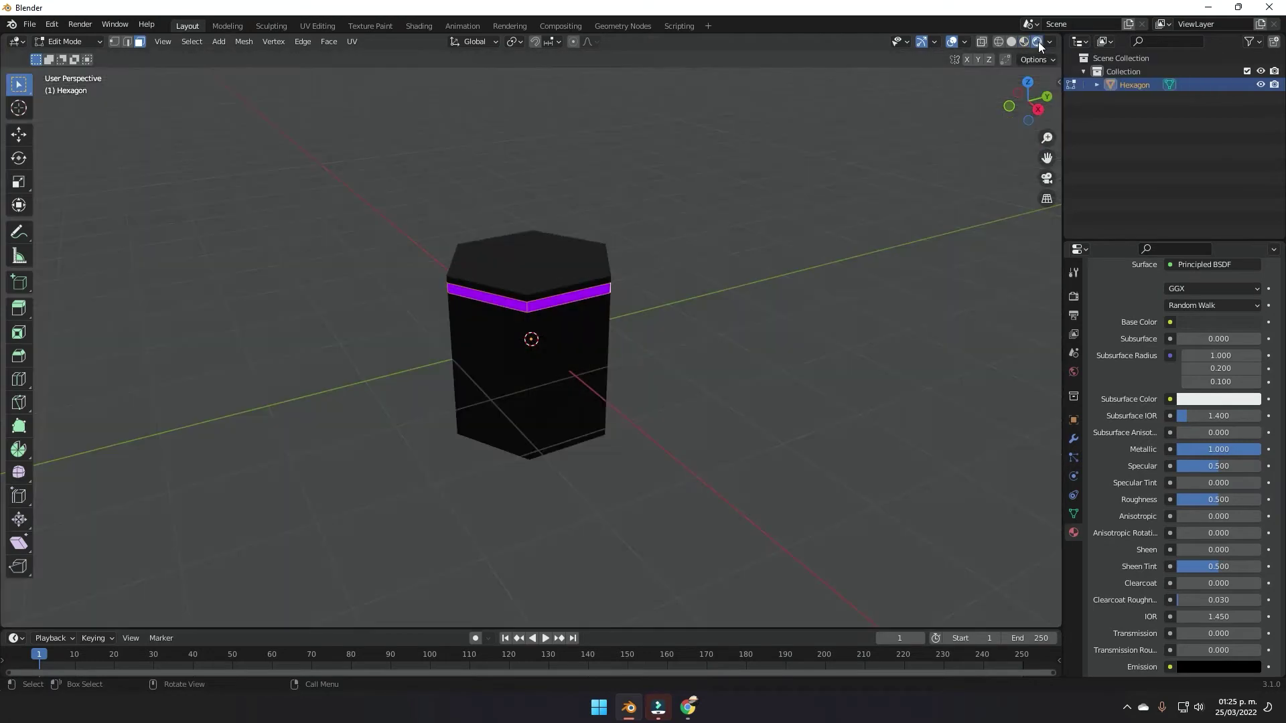
# Step: Add an area light in Object Mode and raise it about 4.36 m along the Z axis above the prism
pyautogui.hotkey('shift', 'a')
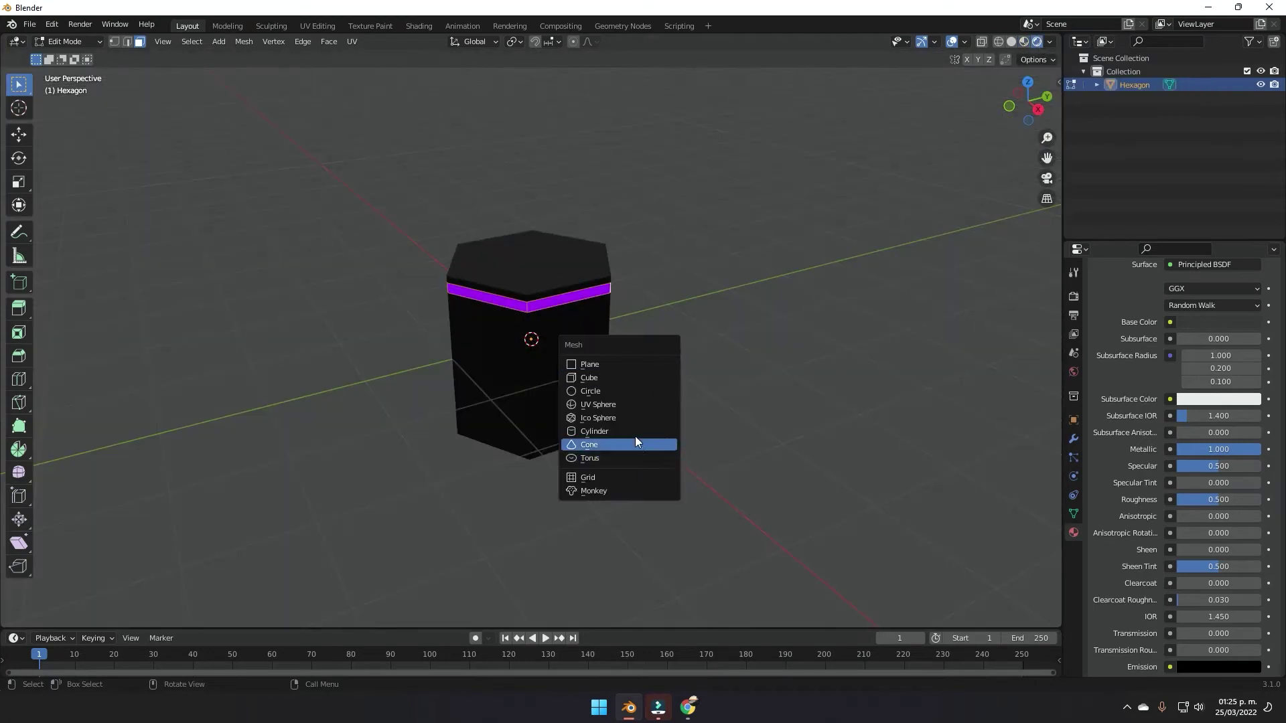
pyautogui.press('Tab')
pyautogui.hotkey('shift', 'a')
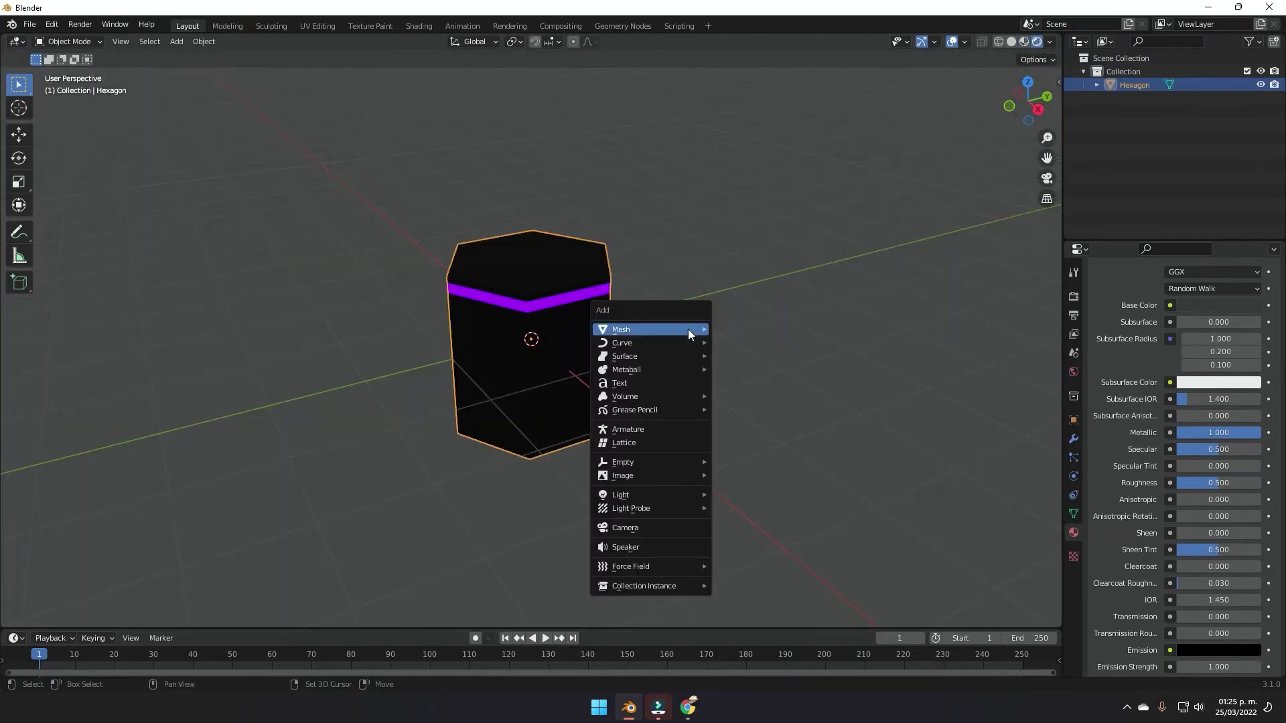
pyautogui.moveTo(690, 495)
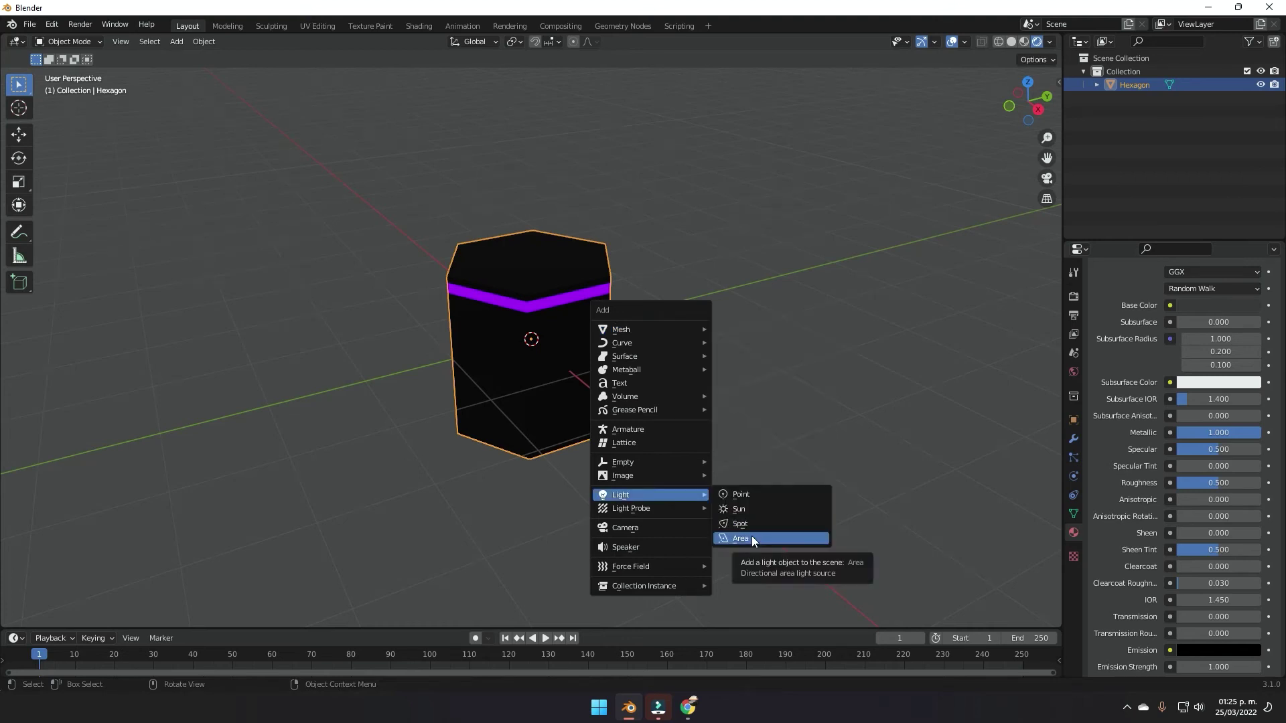
pyautogui.click(752, 536)
pyautogui.press('g')
pyautogui.press('z')
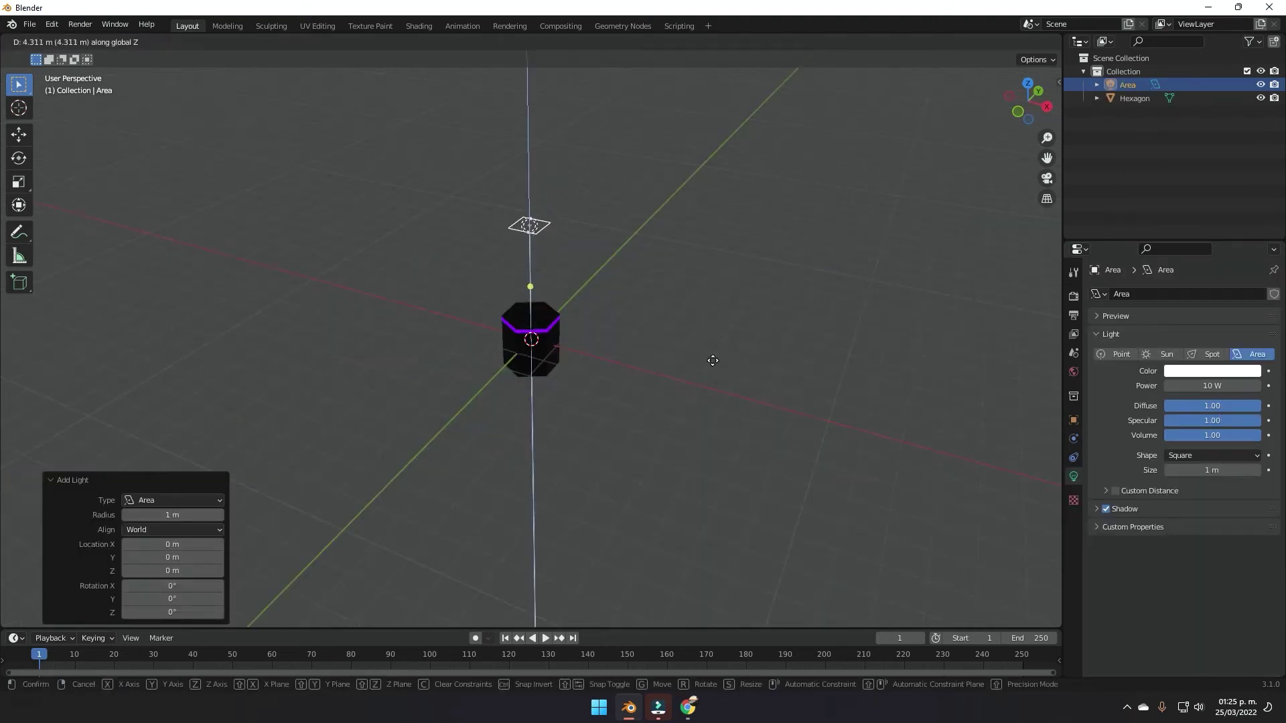
pyautogui.click(713, 360)
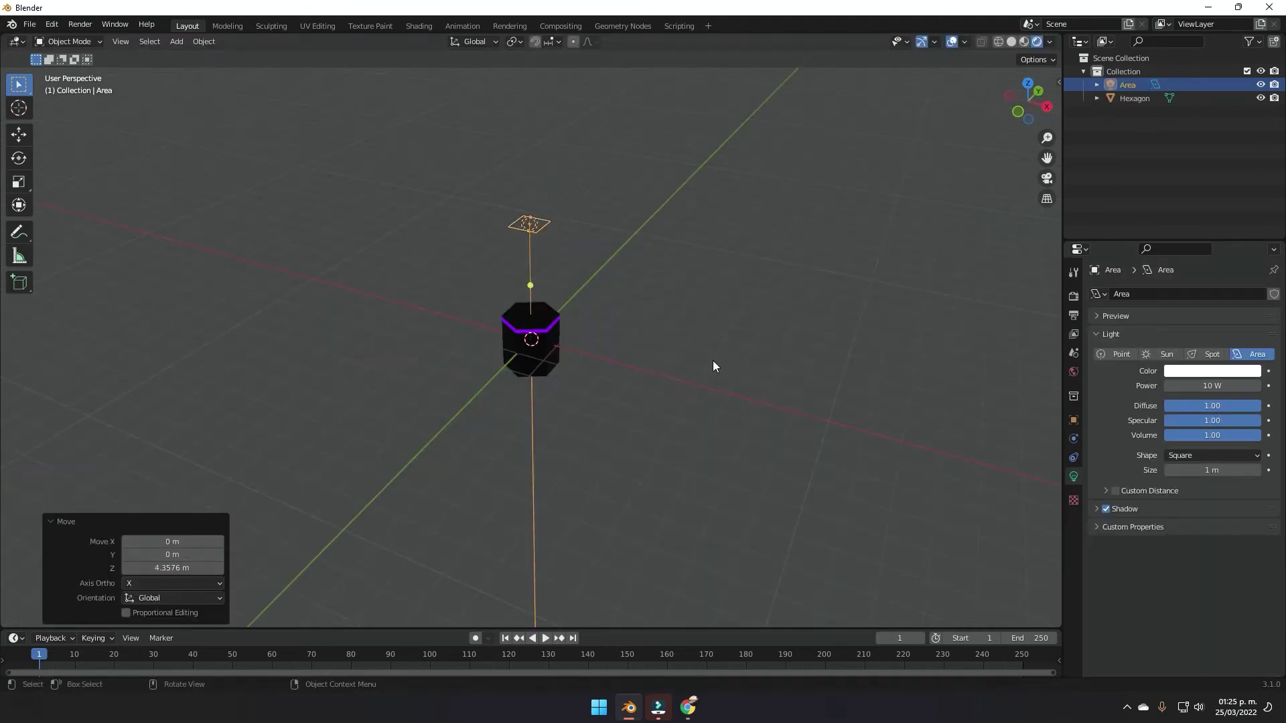
# Step: Scale the area light up uniformly by a factor of about 6.28
pyautogui.moveTo(613, 311); pyautogui.dragTo(584, 328, button='middle')
pyautogui.press('s')
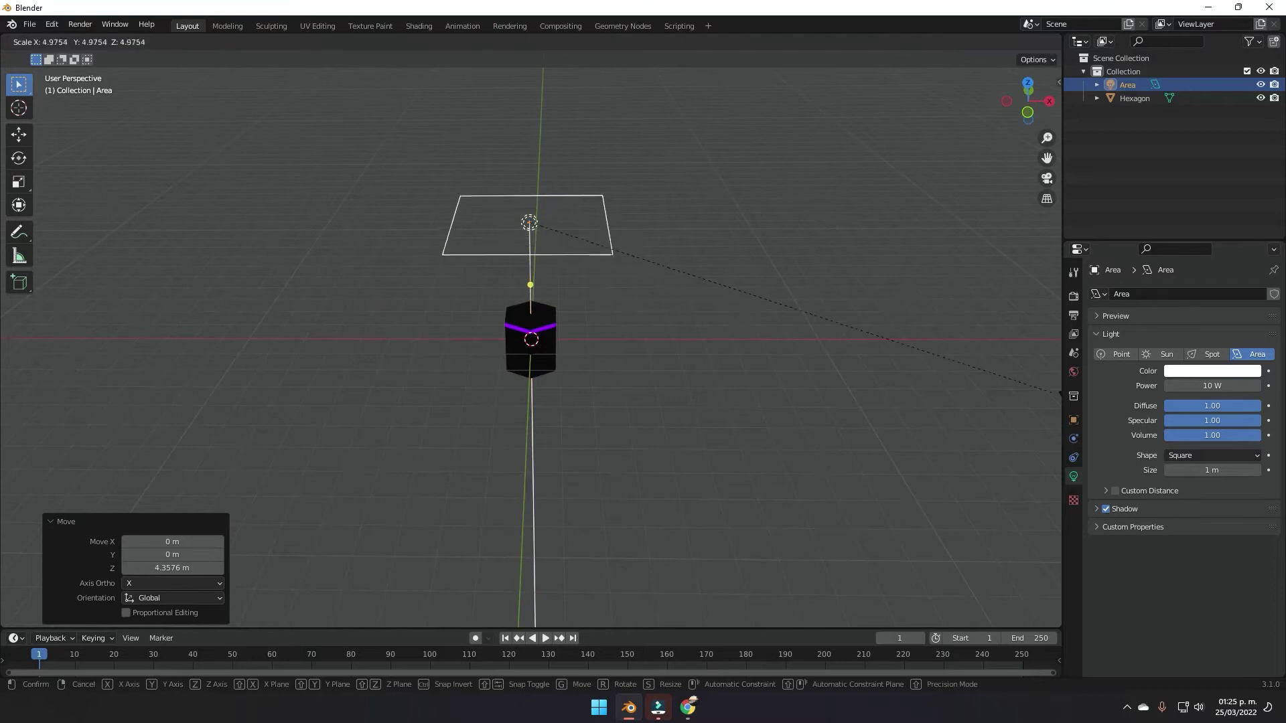
pyautogui.click(338, 390)
pyautogui.scroll(6, 411, 364)
pyautogui.moveTo(536, 320); pyautogui.dragTo(569, 314, button='middle')
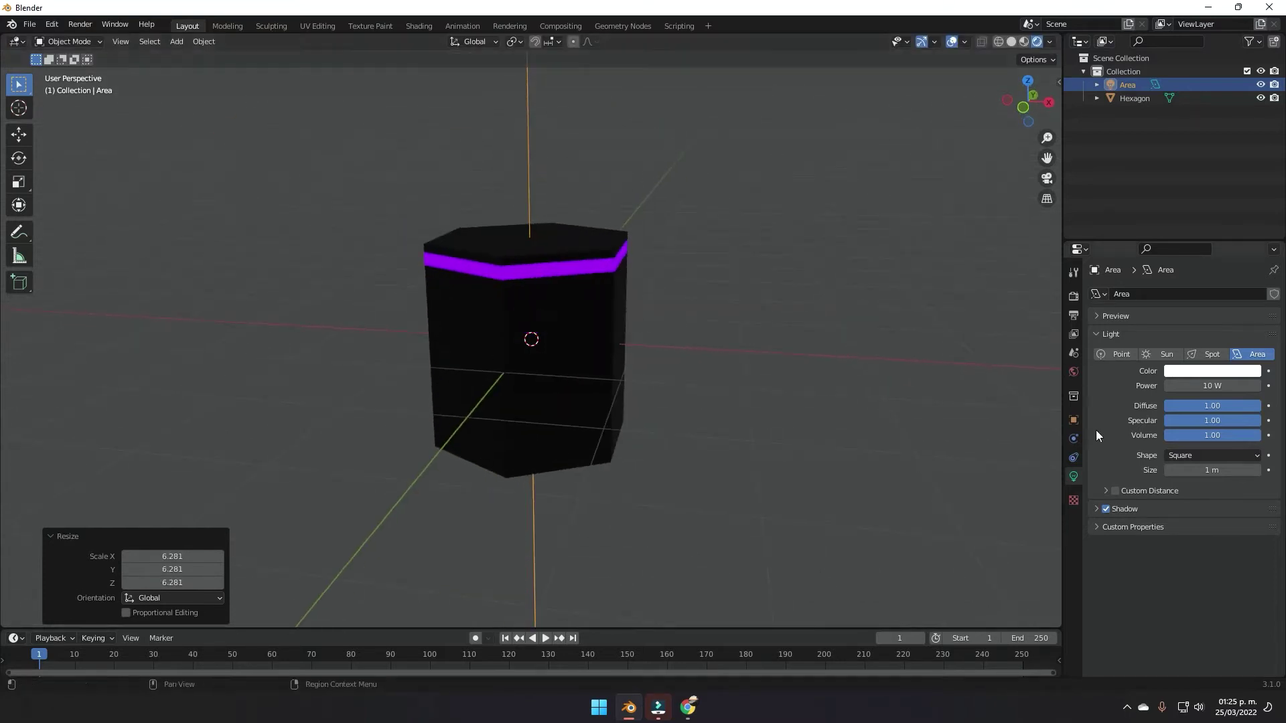
# Step: Set the area light's power to 100 W
pyautogui.click(1226, 384)
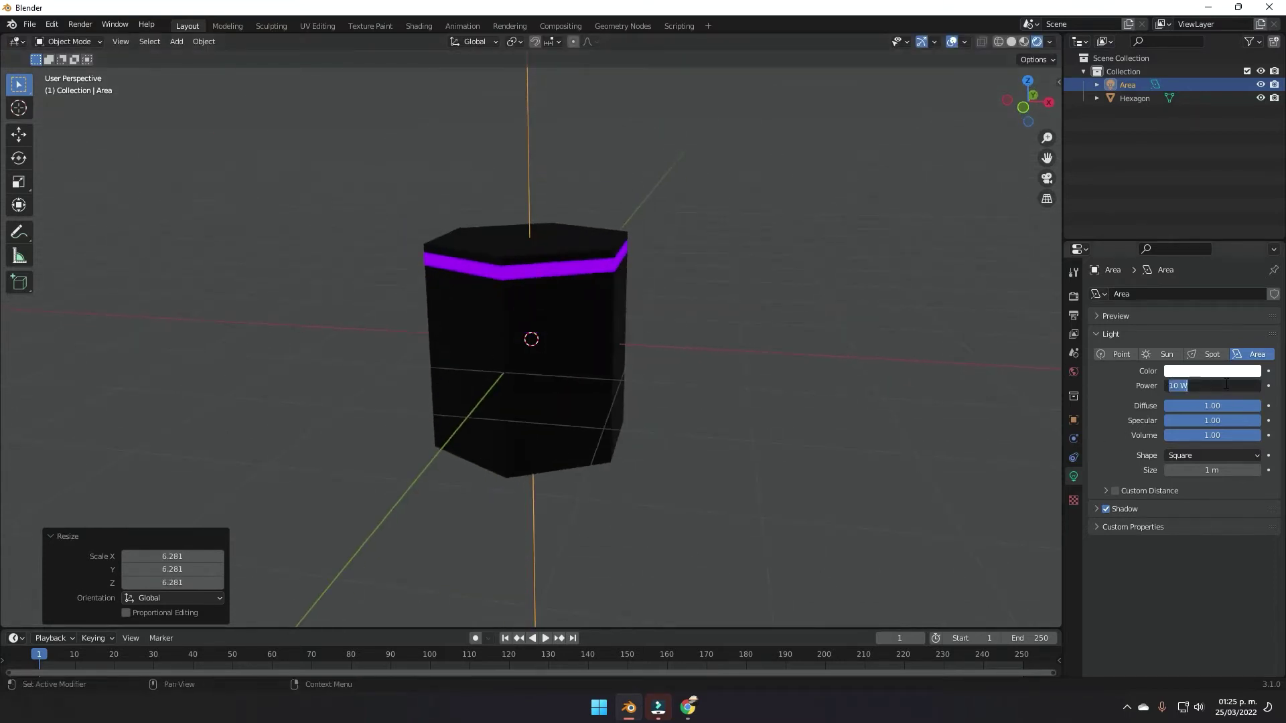
pyautogui.write('100')
pyautogui.press('Return')
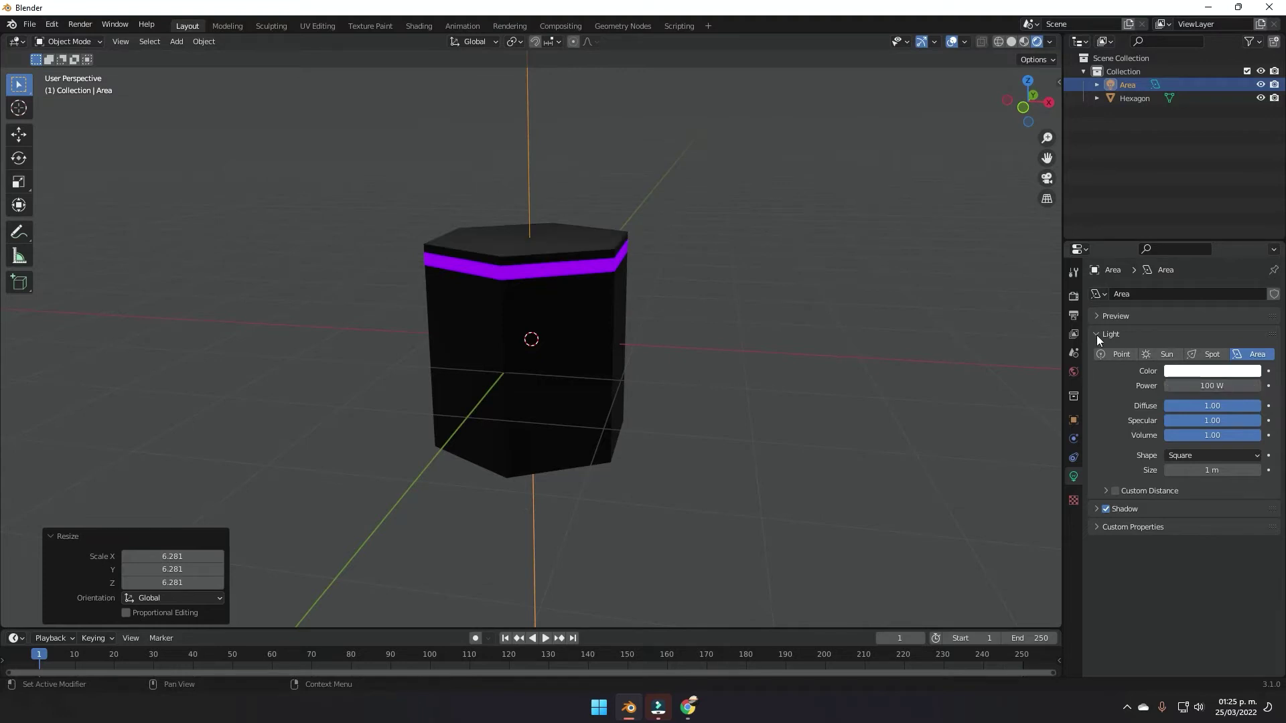
# Step: Set the render engine to Cycles and its device to GPU Compute
pyautogui.click(1073, 296)
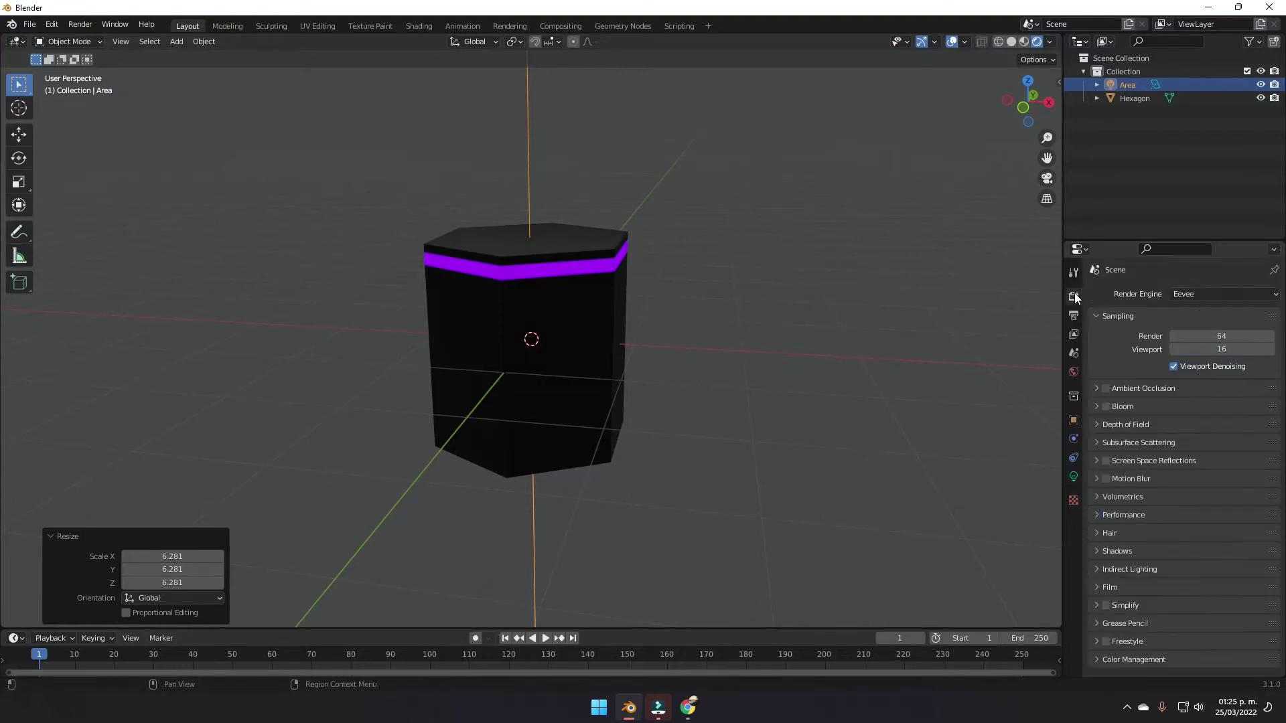
pyautogui.click(1196, 294)
pyautogui.click(1200, 338)
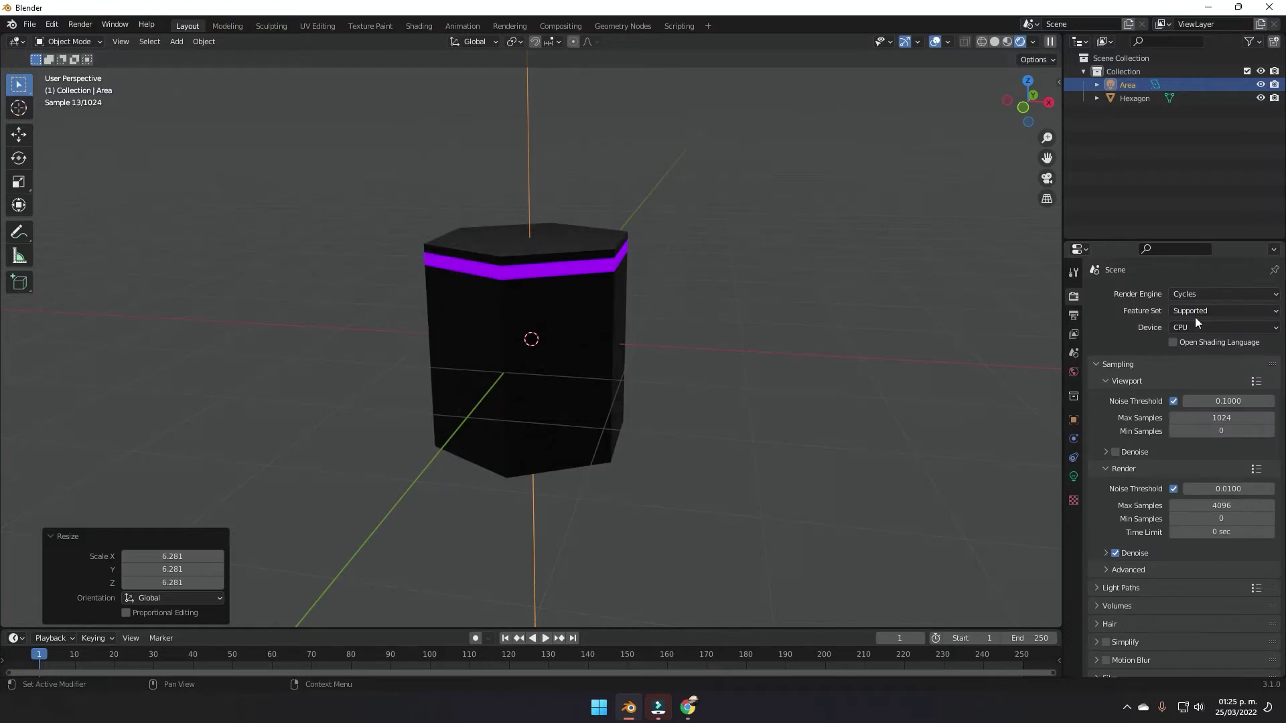
pyautogui.click(1197, 327)
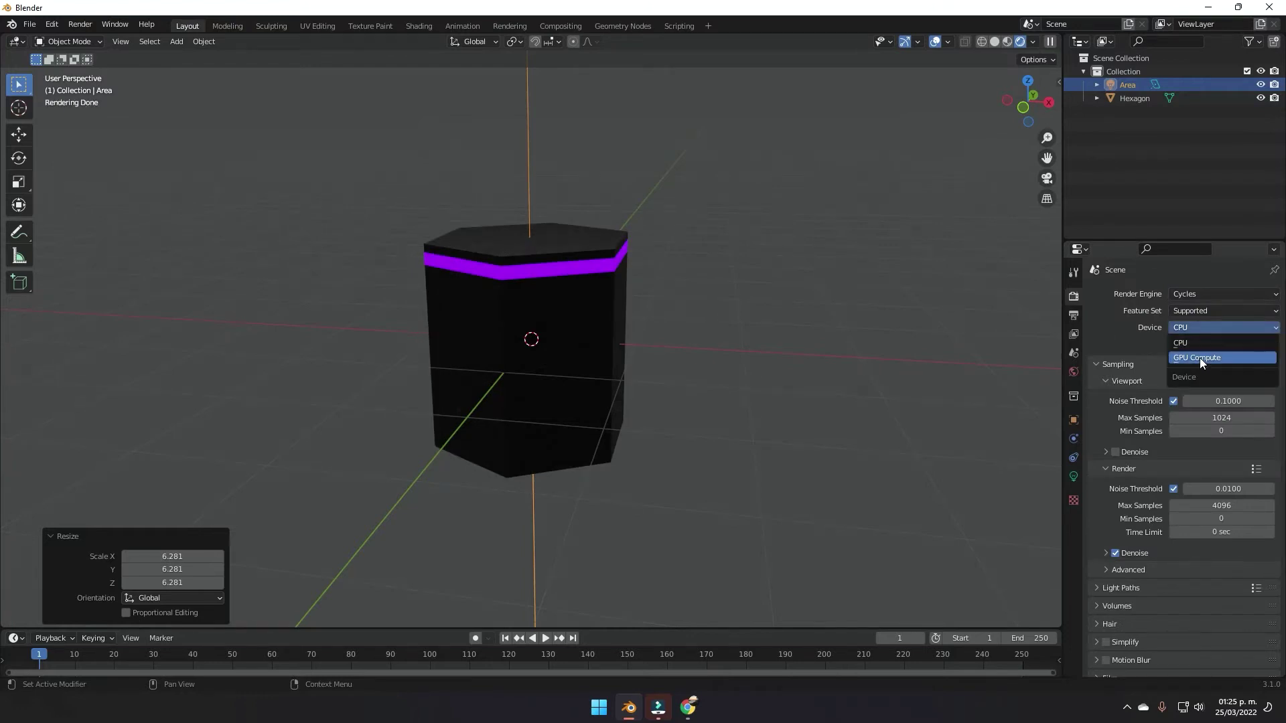
pyautogui.click(1199, 358)
# Step: Add a Bevel modifier to the hexagonal prism
pyautogui.scroll(4, 725, 342)
pyautogui.click(700, 342)
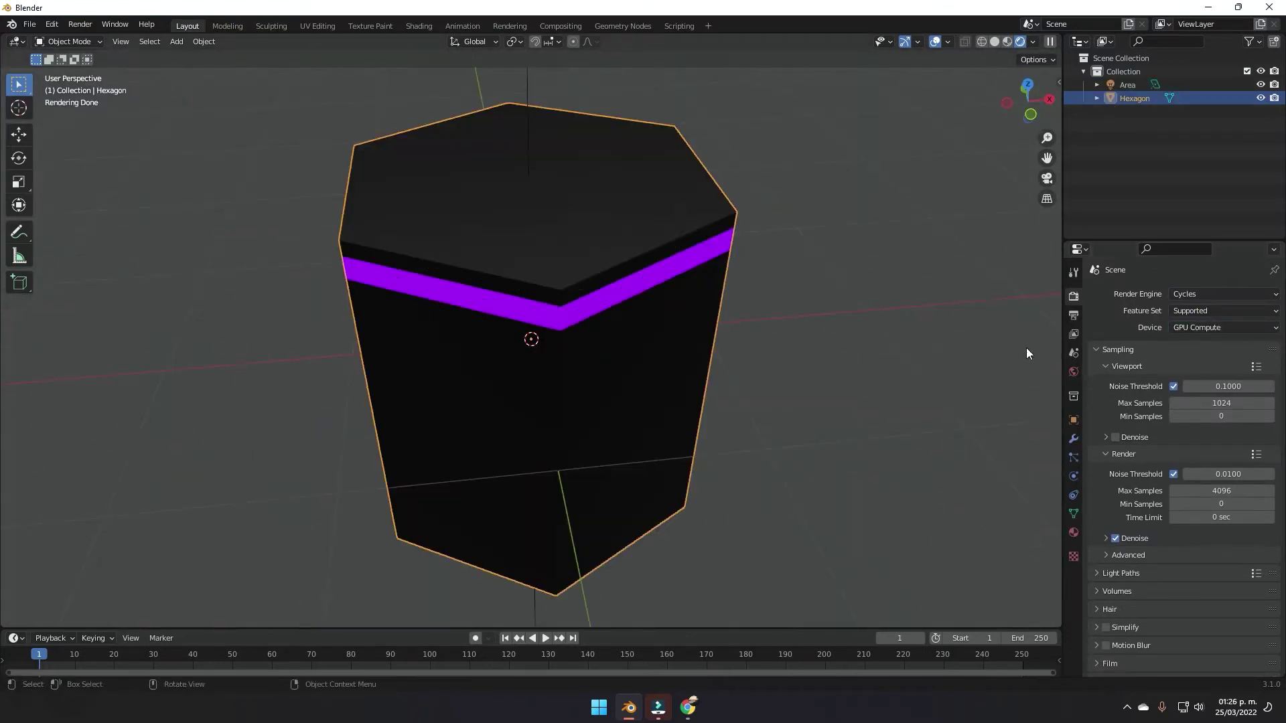
pyautogui.click(1075, 440)
pyautogui.click(1130, 291)
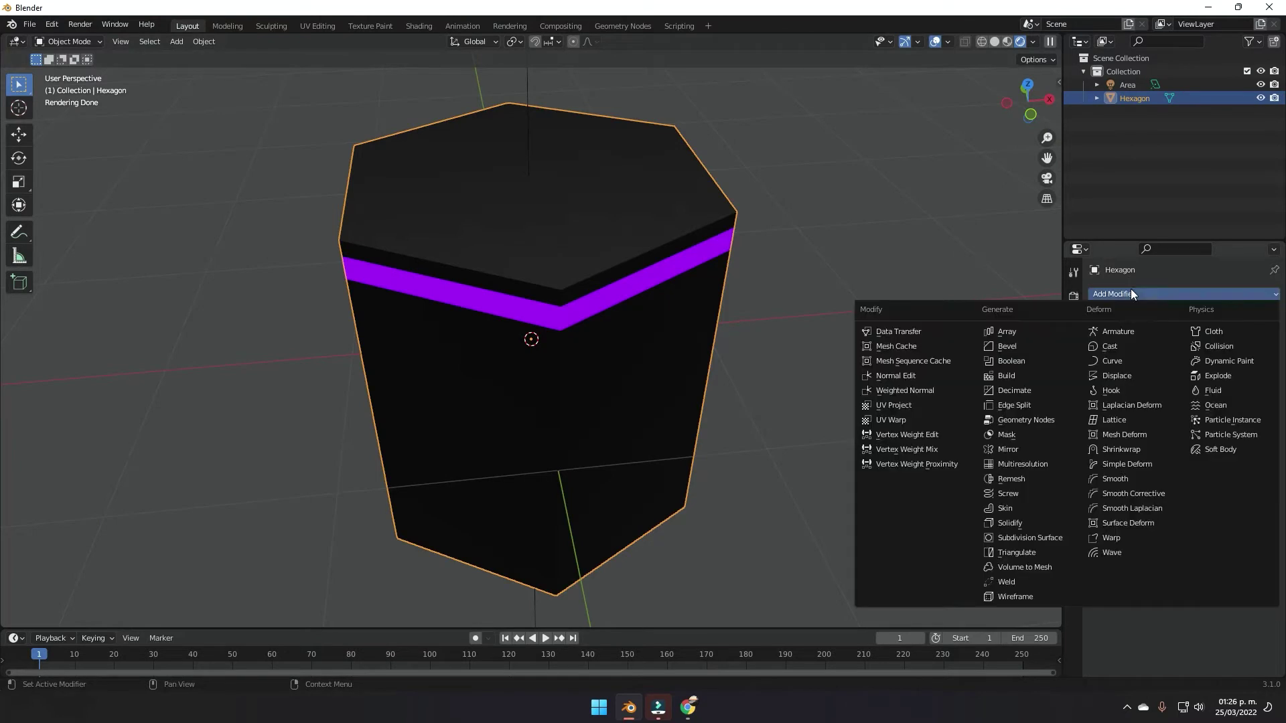
pyautogui.click(1008, 346)
# Step: Set the Bevel modifier's amount to 0.02 m and inspect the prism's edges
pyautogui.moveTo(867, 304); pyautogui.dragTo(1085, 345, button='middle')
pyautogui.click(1191, 367)
pyautogui.press('BackSpace')
pyautogui.press('Return')
pyautogui.click(1203, 370)
pyautogui.press('BackSpace')
pyautogui.press('Return')
pyautogui.moveTo(858, 281); pyautogui.dragTo(632, 219, button='middle')
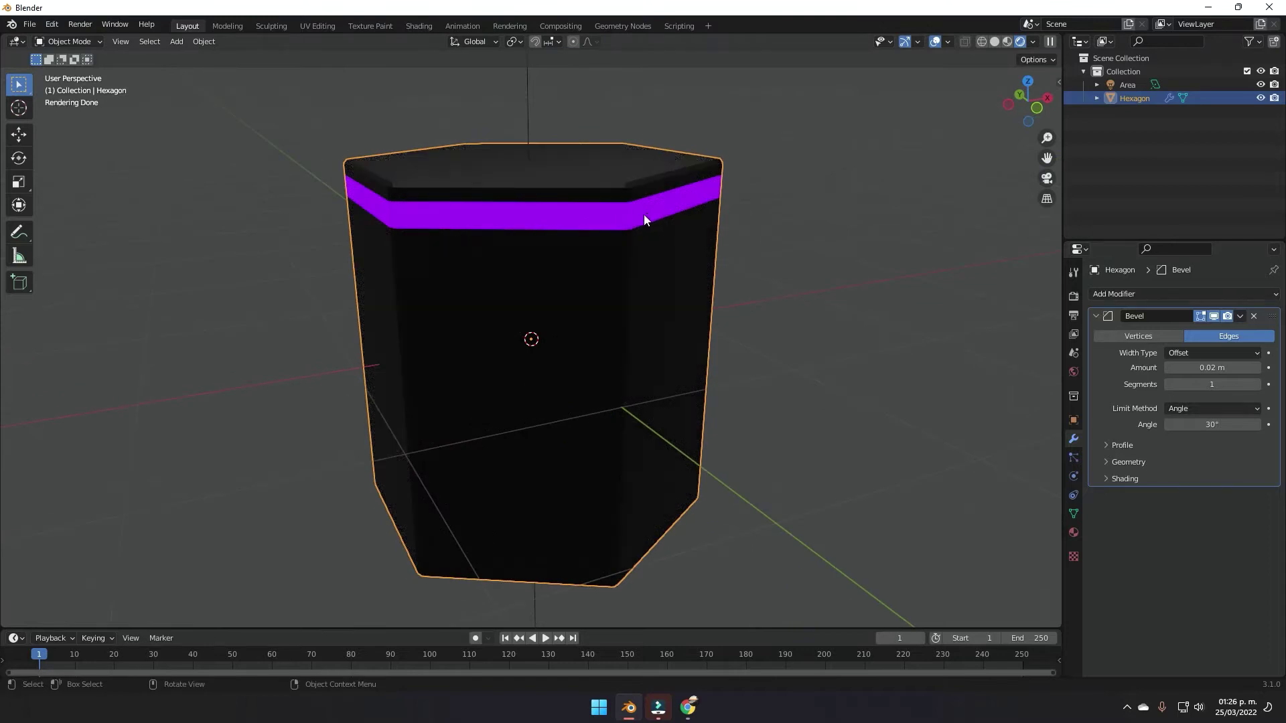
# Step: Extrude the purple band's full face loop inward along its normals by about 0.022 m
pyautogui.press('Tab')
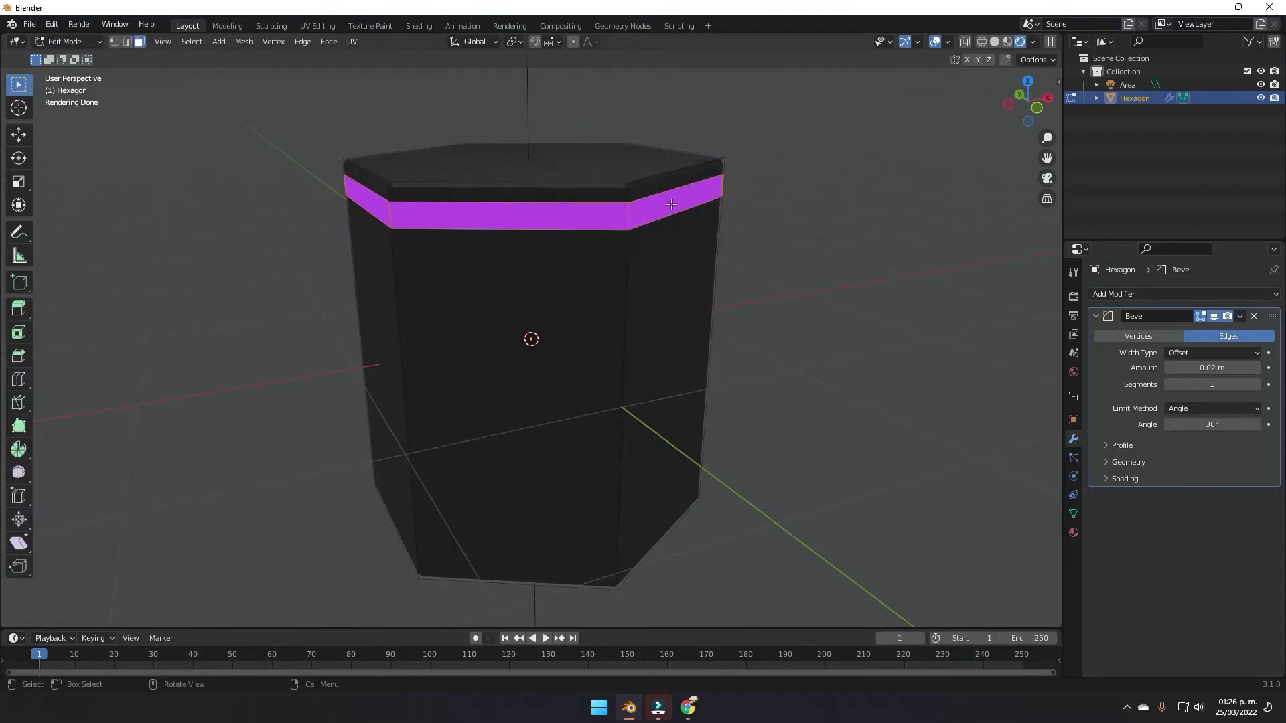
pyautogui.click(672, 205)
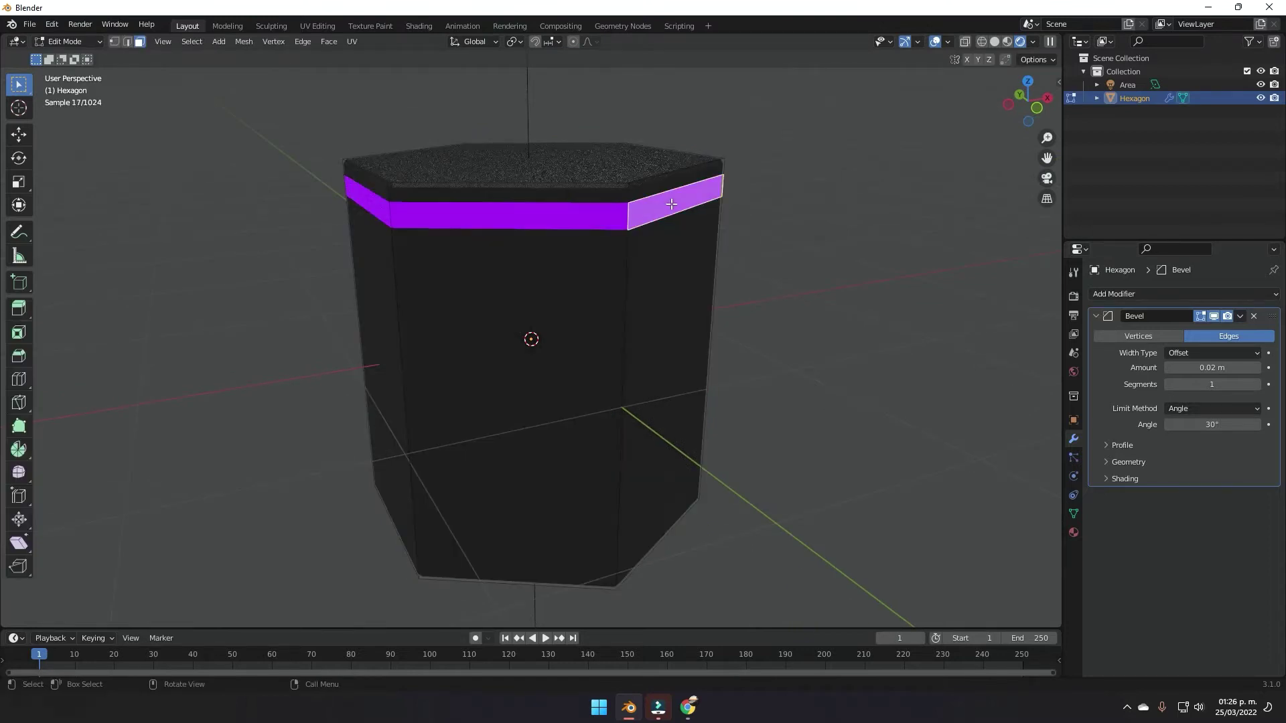
pyautogui.keyDown('alt'); pyautogui.click(399, 217); pyautogui.keyUp('alt')
pyautogui.moveTo(456, 219); pyautogui.dragTo(629, 255, button='middle')
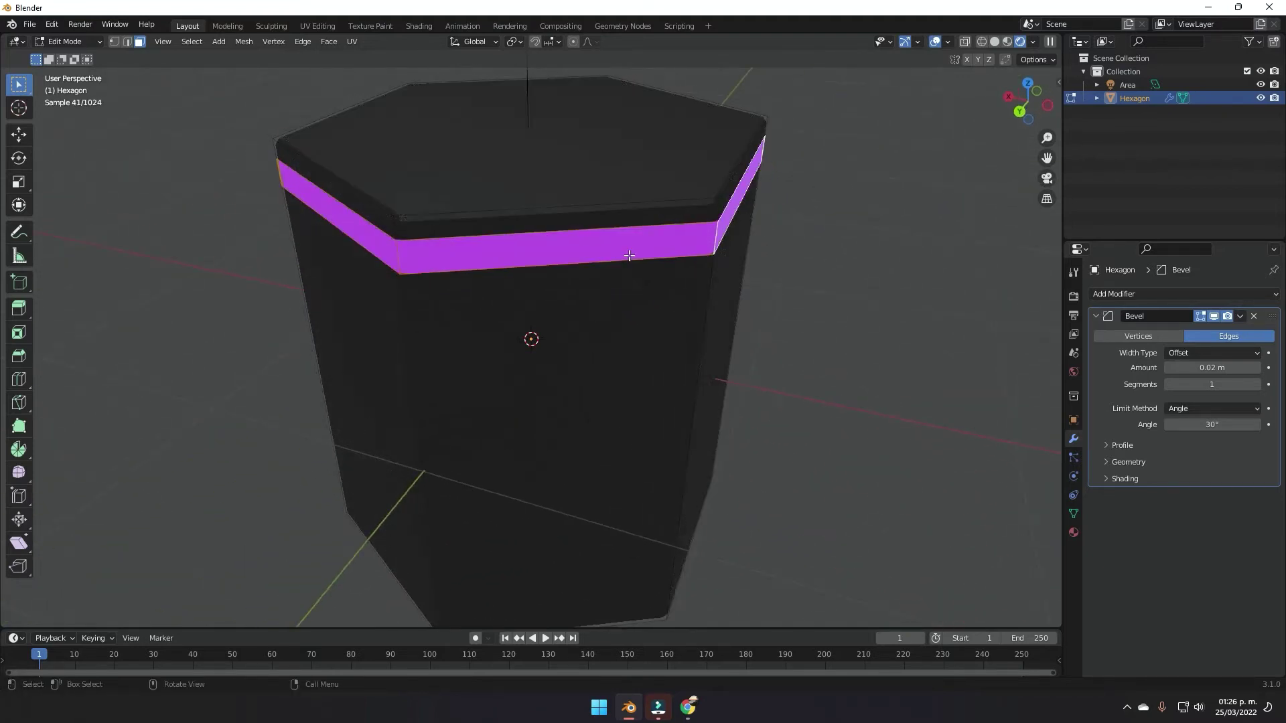
pyautogui.hotkey('alt', 'e')
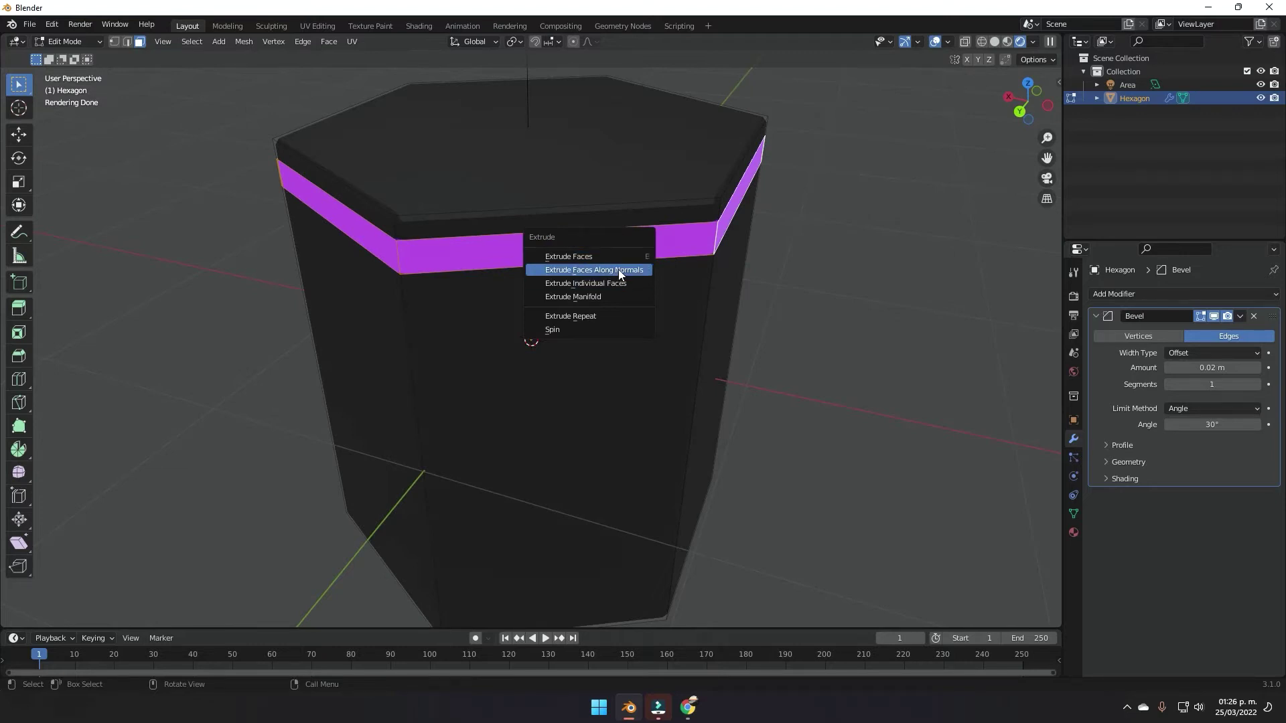
pyautogui.click(619, 270)
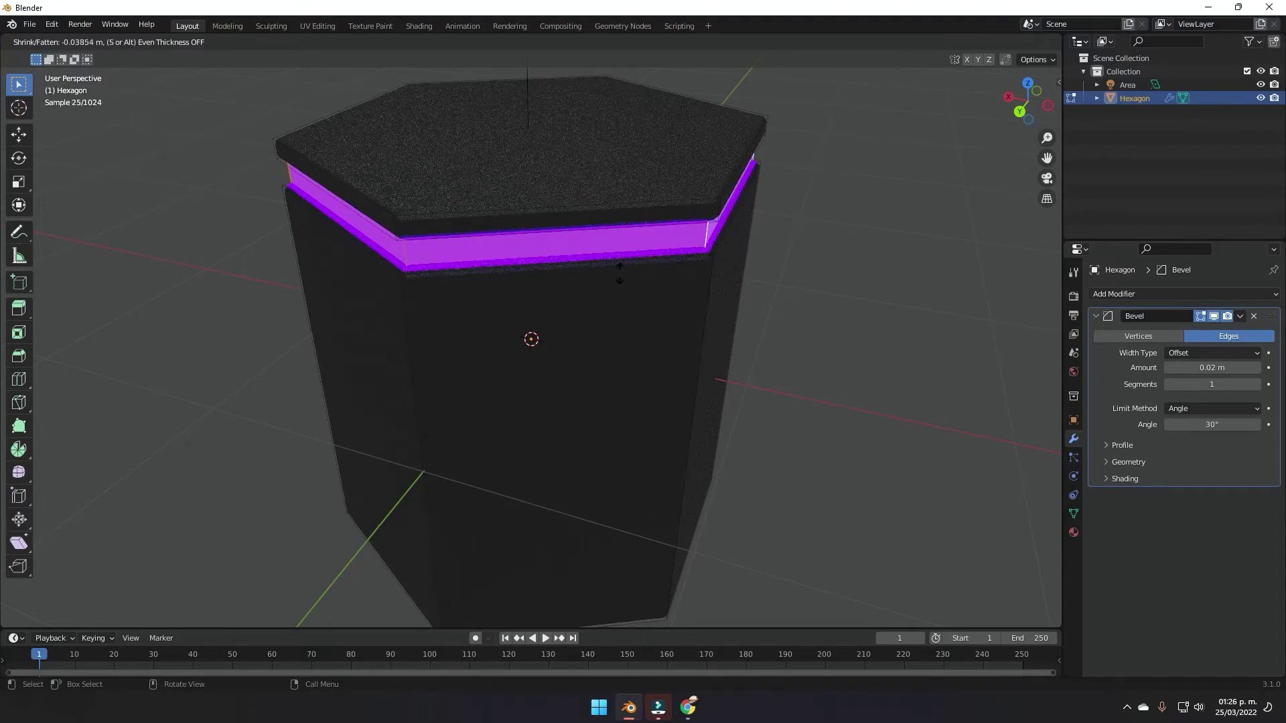
pyautogui.click(623, 271)
pyautogui.scroll(-4, 623, 272)
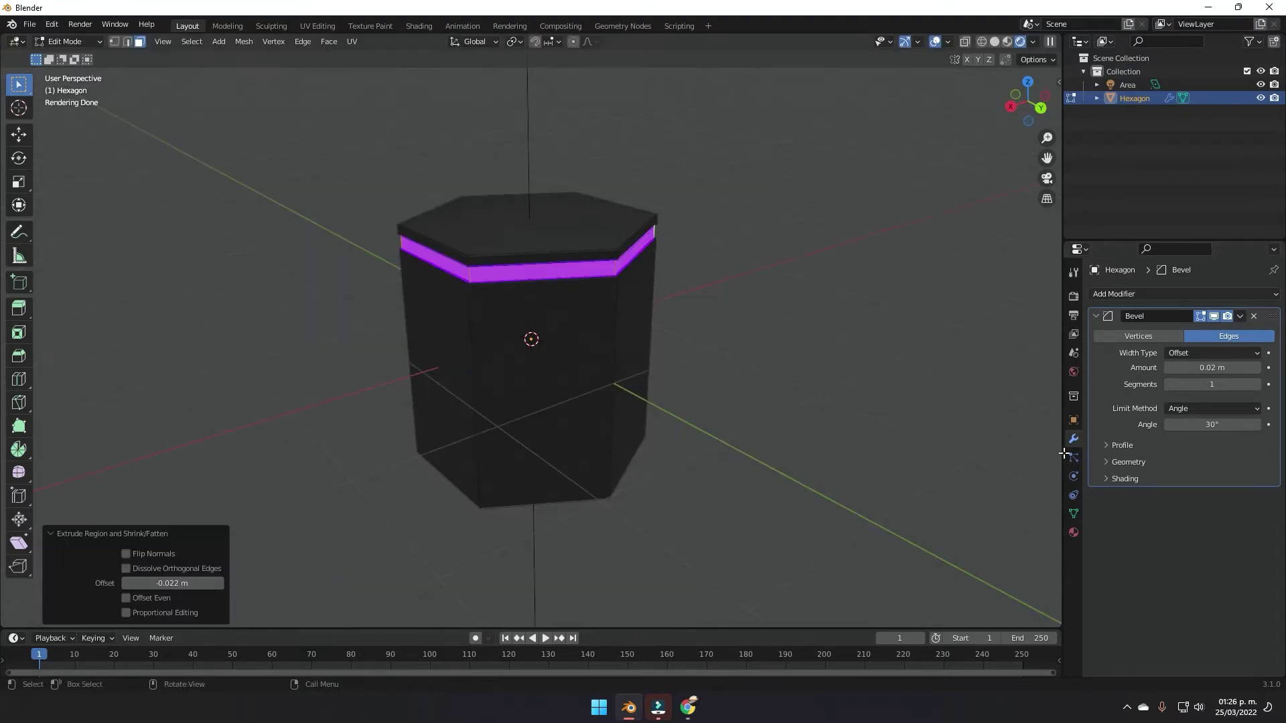
# Step: Set the Hexagon material's Roughness to about 0.902 and its Metallic value to about 0.772
pyautogui.click(1073, 533)
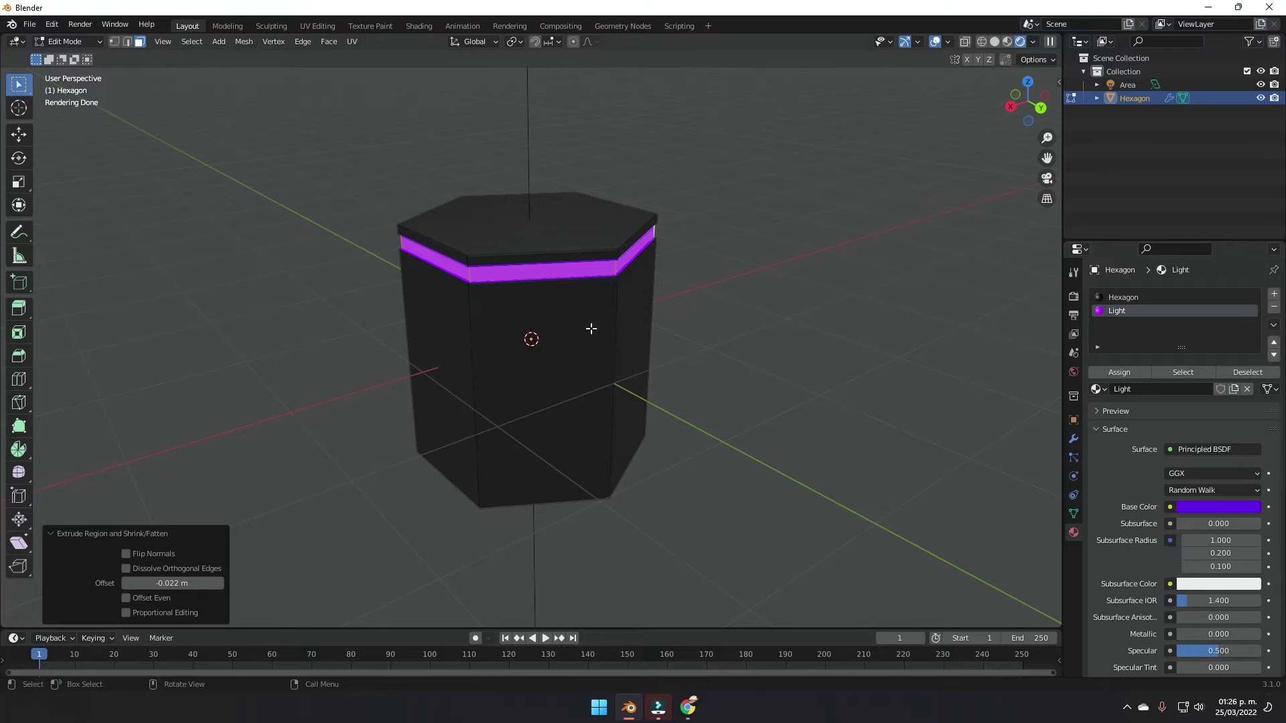
pyautogui.click(1135, 299)
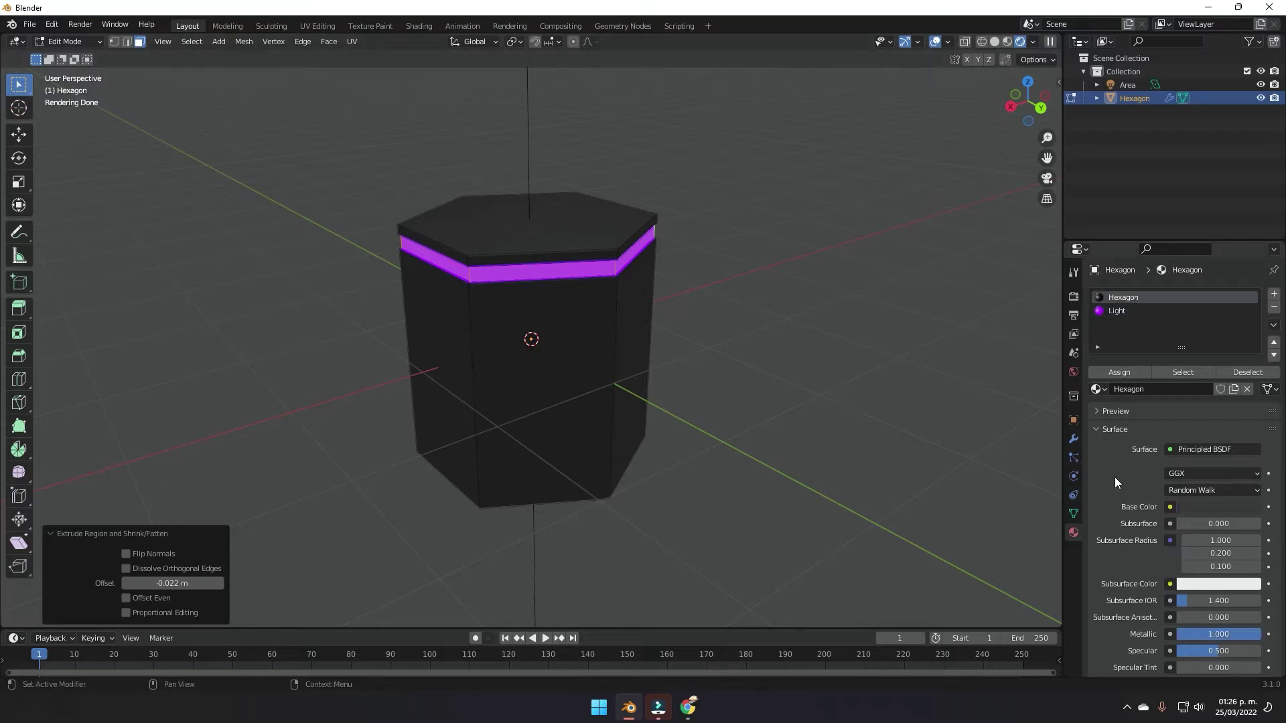
pyautogui.scroll(-8, 1197, 516)
pyautogui.moveTo(1219, 443); pyautogui.dragTo(1251, 444)
pyautogui.scroll(-2, 1233, 496)
pyautogui.scroll(7, 1232, 496)
pyautogui.moveTo(1233, 499)
pyautogui.mouseDown()
pyautogui.moveTo(1197, 499)
pyautogui.moveTo(1215, 500)
pyautogui.mouseUp()
pyautogui.scroll(3, 1174, 460)
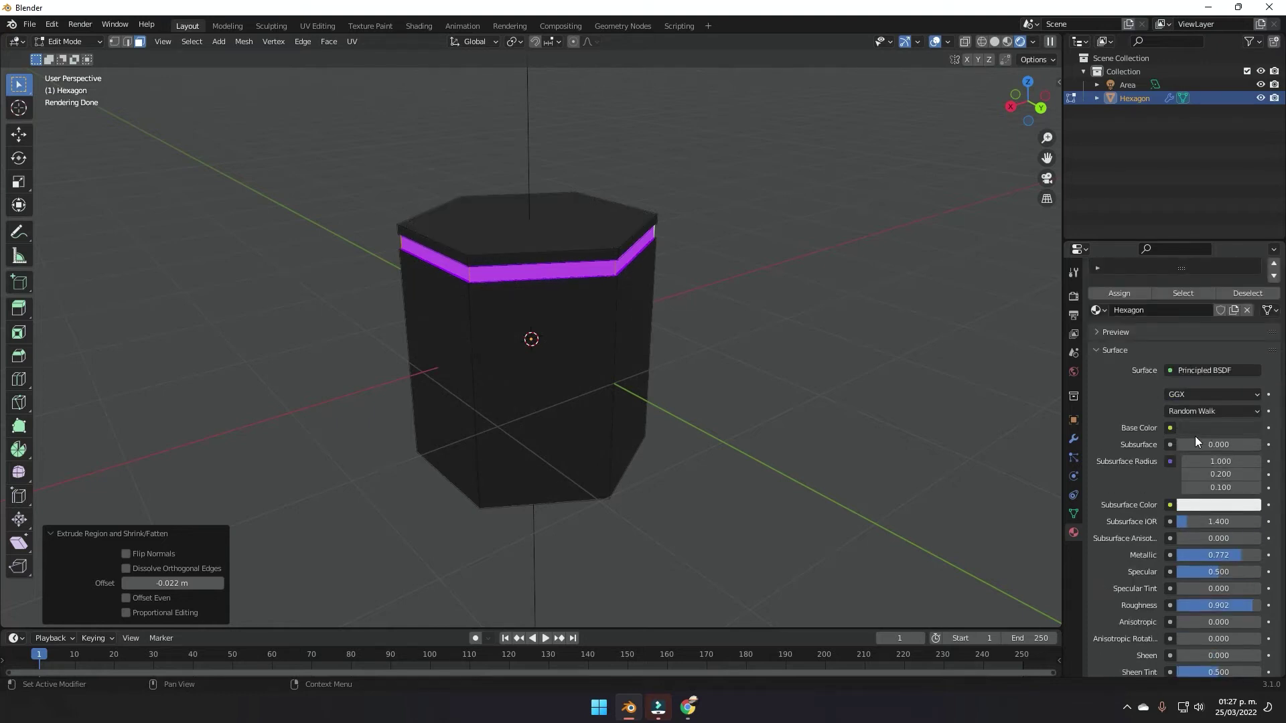
# Step: Switch to solid shading and the Geometry Nodes workspace, expanding the 3D viewport over the spreadsheet area
pyautogui.click(993, 42)
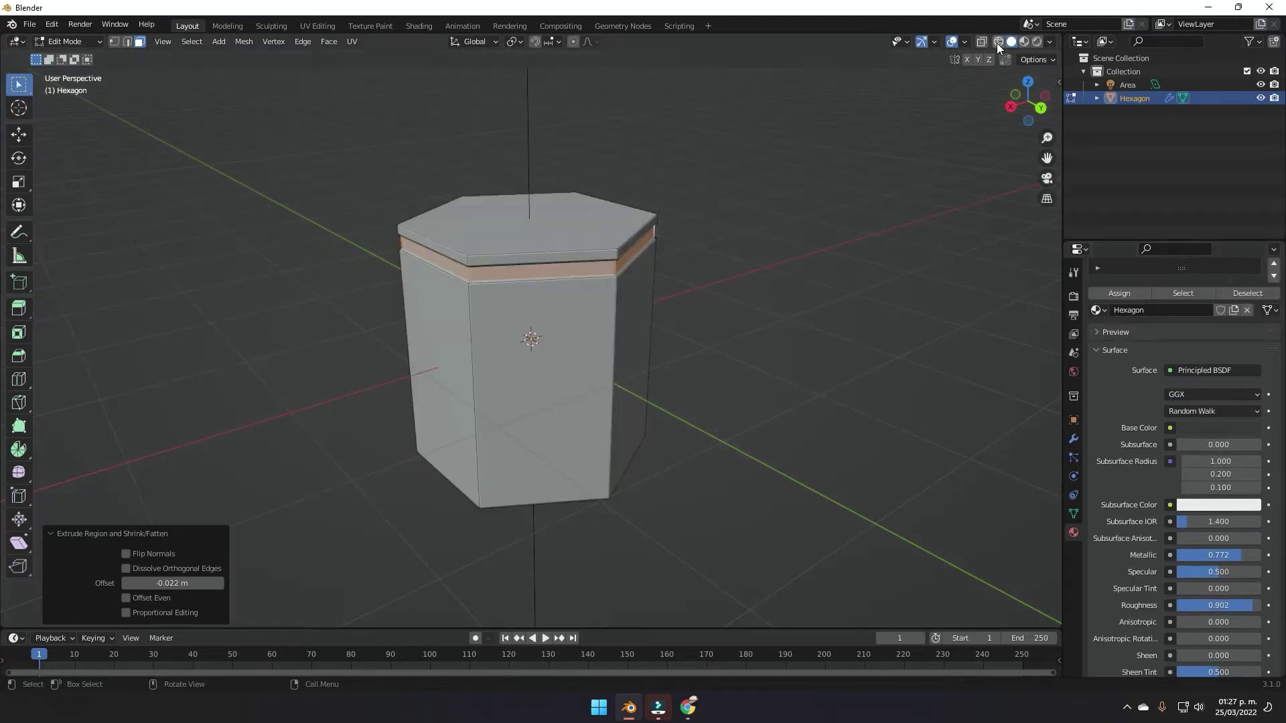
pyautogui.click(624, 26)
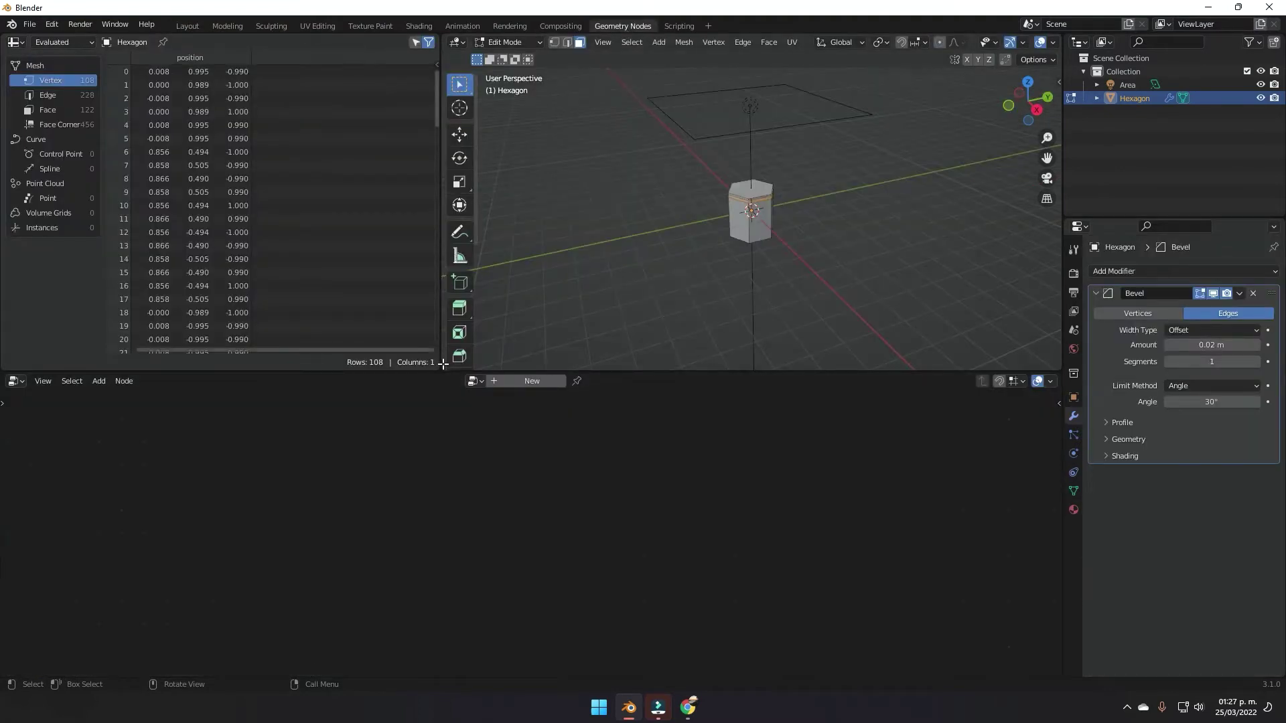
pyautogui.moveTo(442, 364); pyautogui.dragTo(395, 359)
pyautogui.moveTo(536, 226); pyautogui.dragTo(637, 227, button='middle')
pyautogui.scroll(2, 637, 227)
pyautogui.scroll(-4, 610, 202)
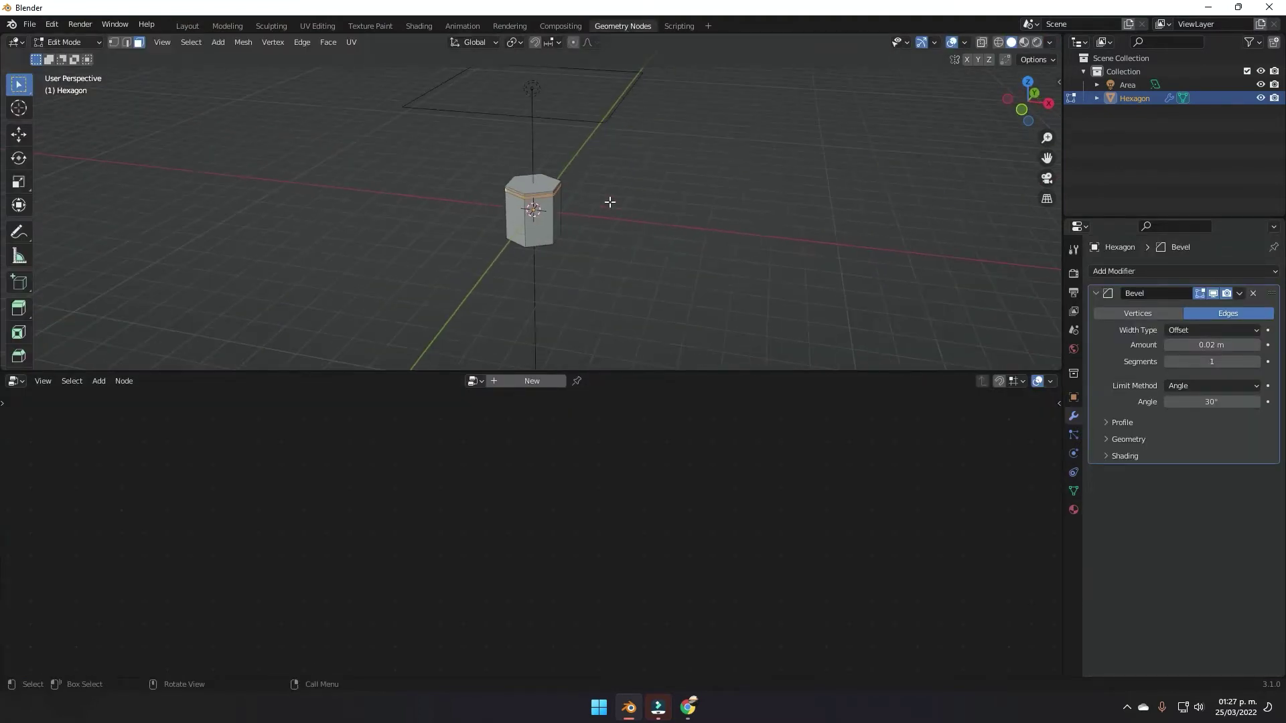
# Step: Hide the Hexagon object, return to Object Mode, and add a plane mesh at the world origin
pyautogui.click(1261, 98)
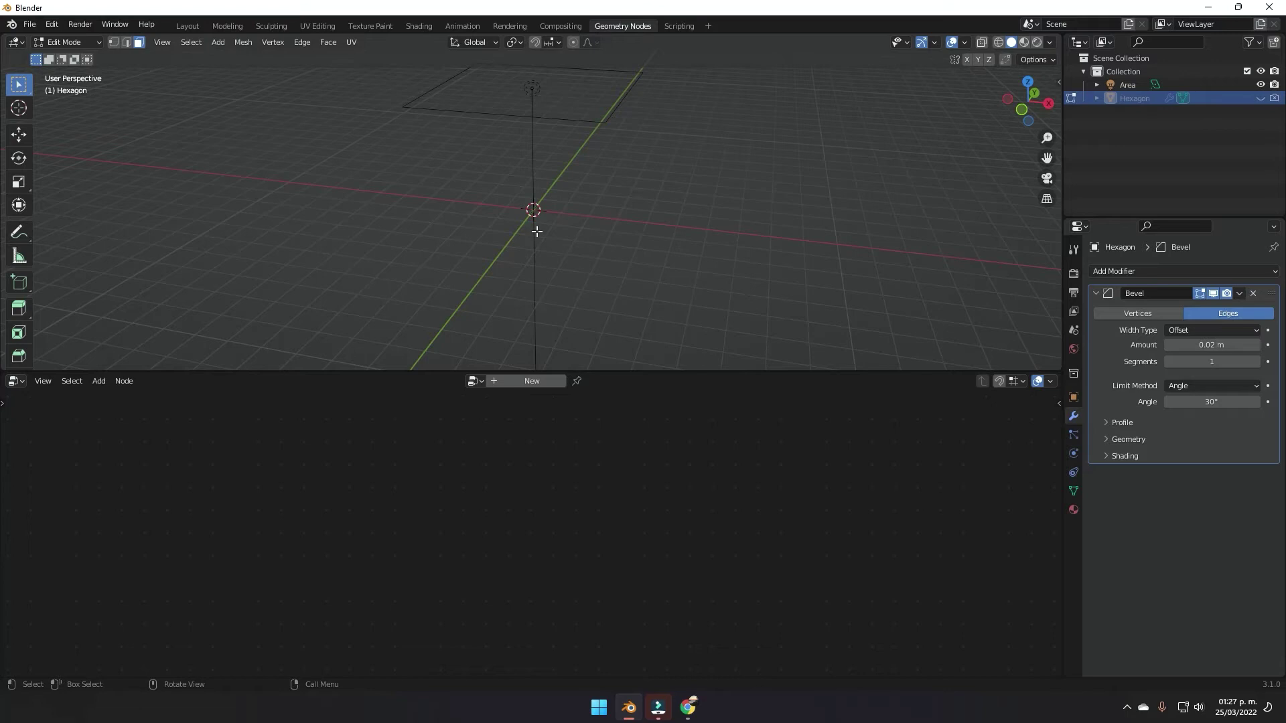
pyautogui.hotkey('shift', 'a')
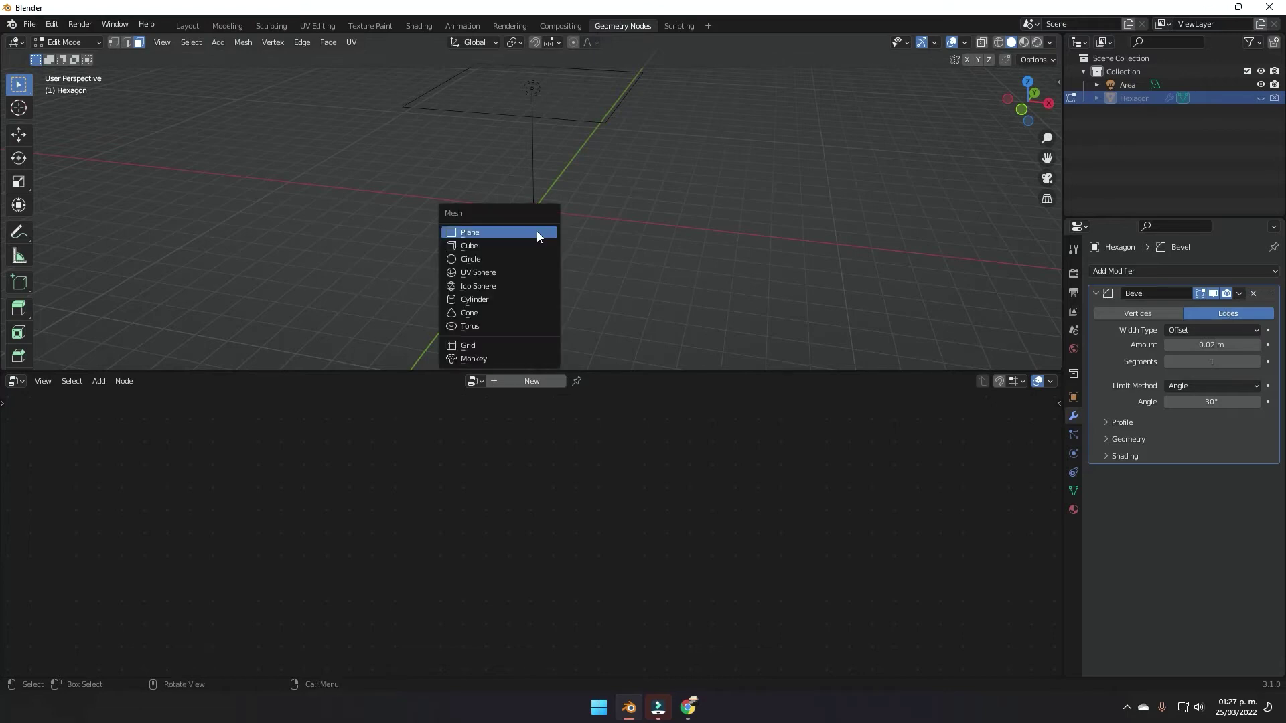
pyautogui.press('Tab')
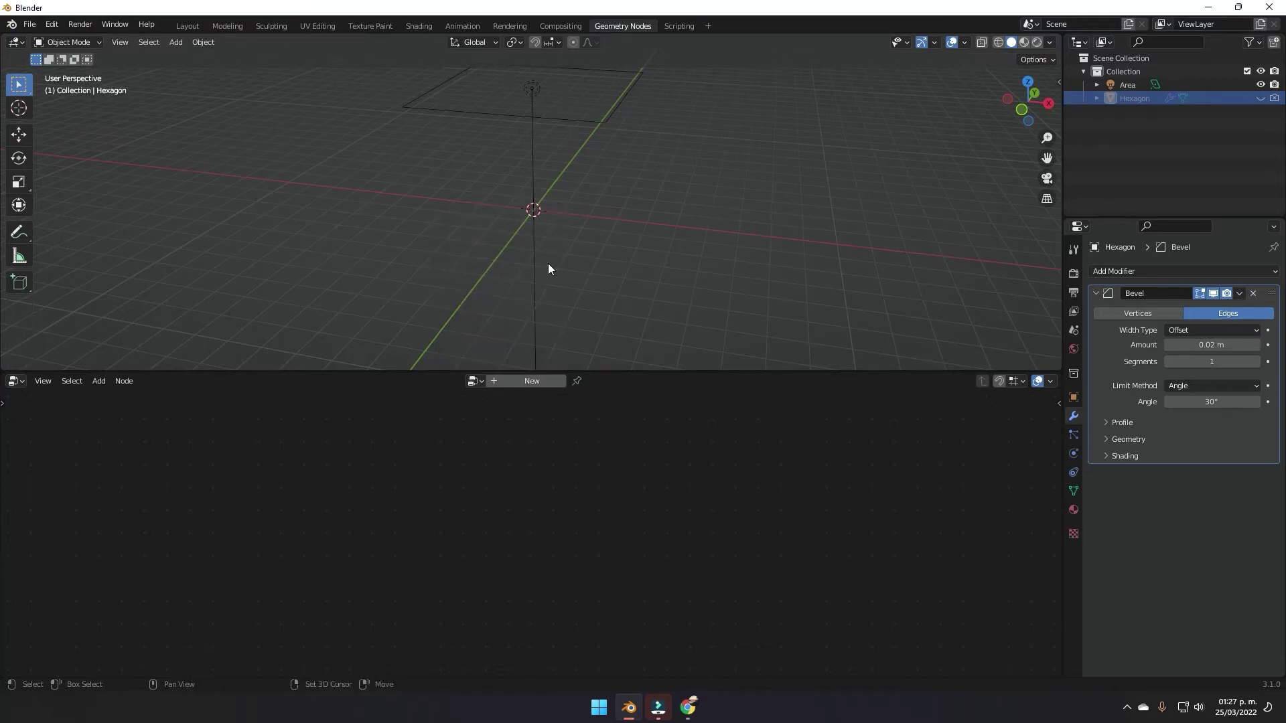
pyautogui.hotkey('shift', 'a')
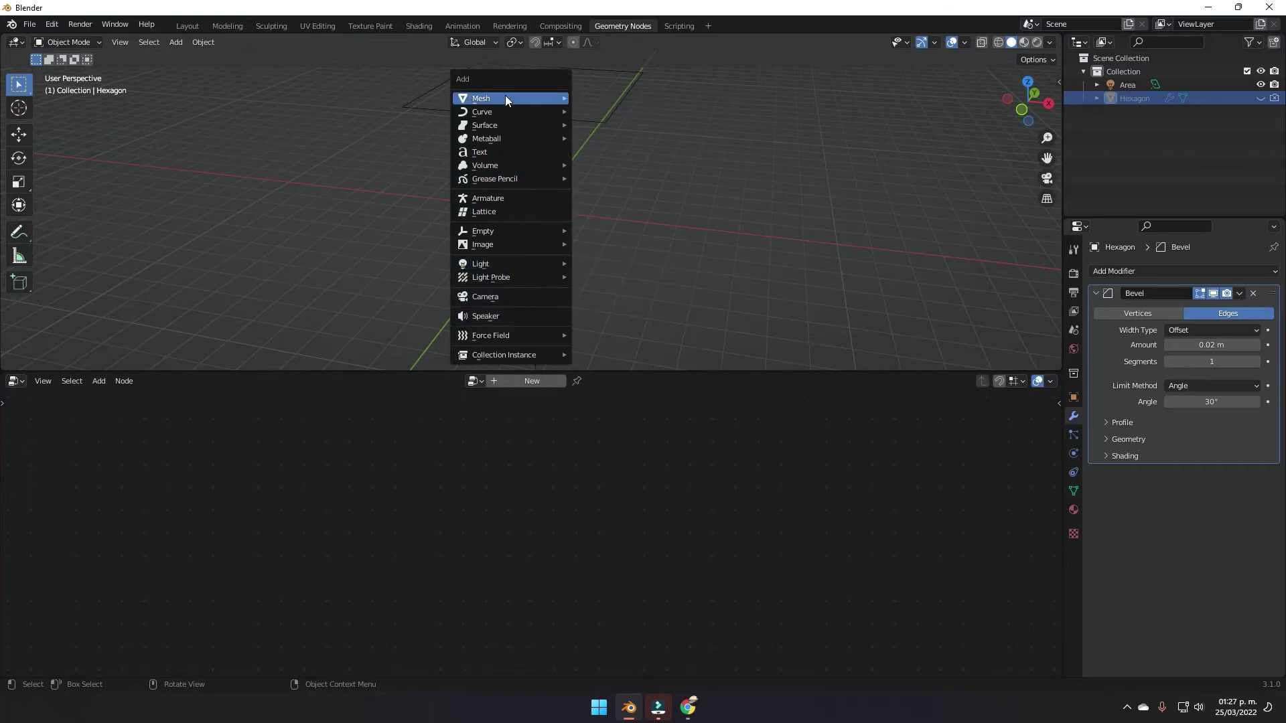
pyautogui.press('shift')
pyautogui.hotkey('shift', 'a')
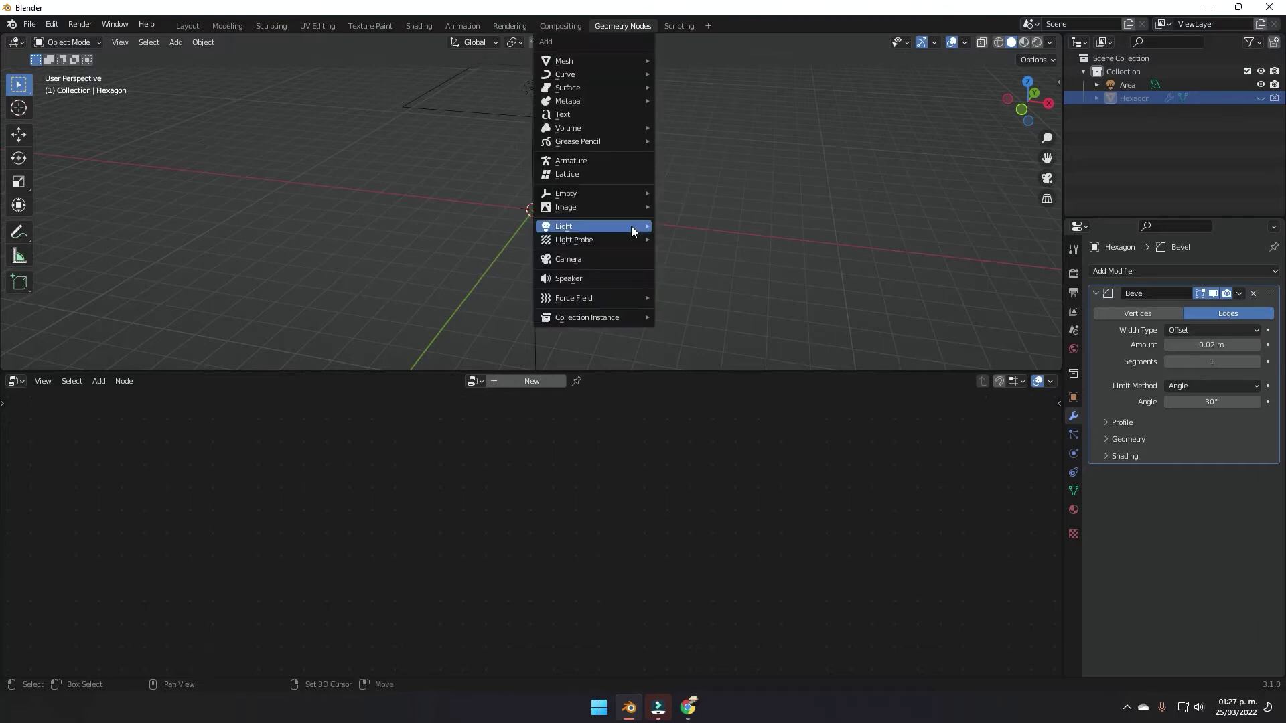
pyautogui.moveTo(617, 62)
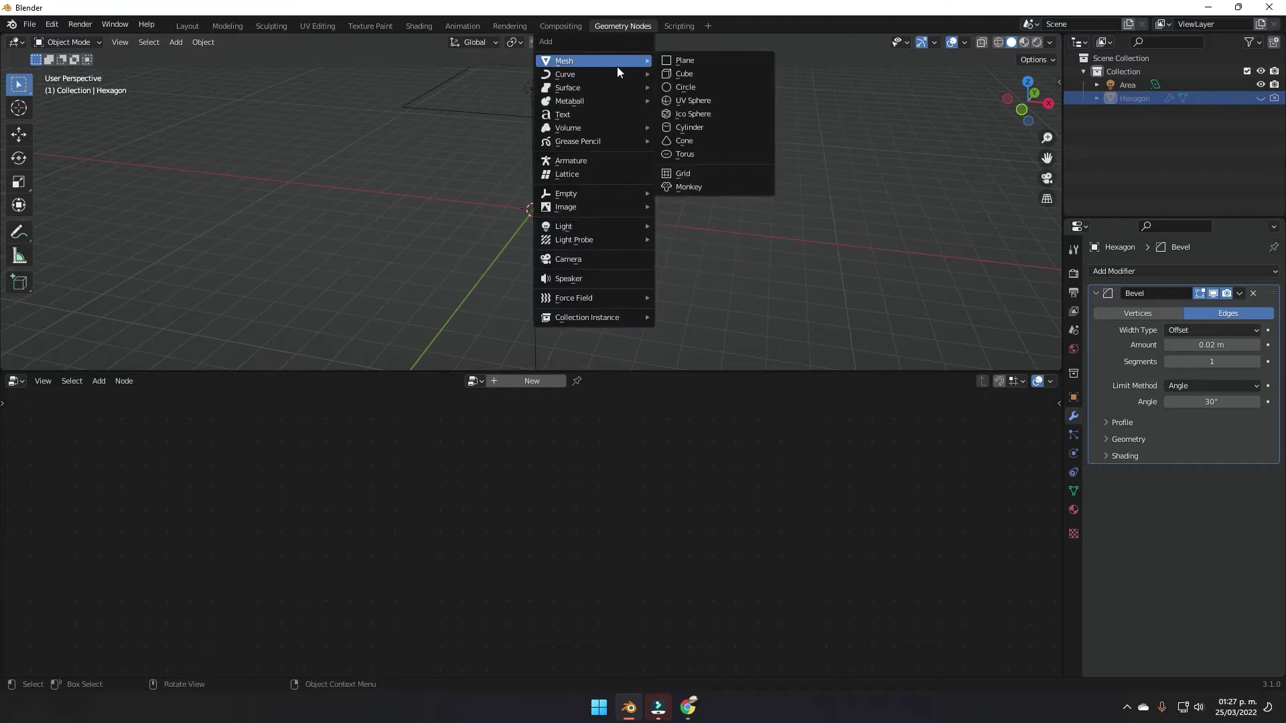
pyautogui.click(713, 62)
pyautogui.scroll(4, 741, 219)
pyautogui.moveTo(741, 219); pyautogui.dragTo(641, 322, button='middle')
pyautogui.scroll(2, 652, 229)
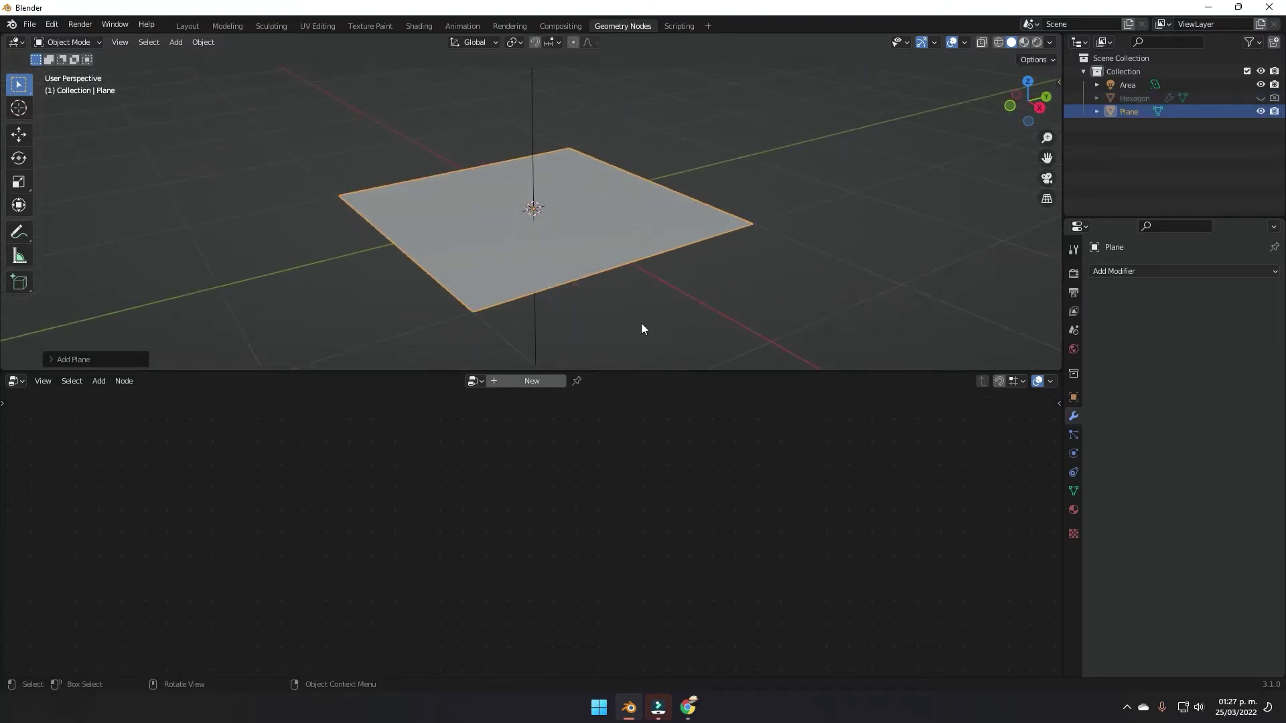
# Step: Create a new geometry node tree on the plane and disconnect the Group Input from the Group Output
pyautogui.click(526, 380)
pyautogui.moveTo(532, 484); pyautogui.dragTo(685, 448, button='middle')
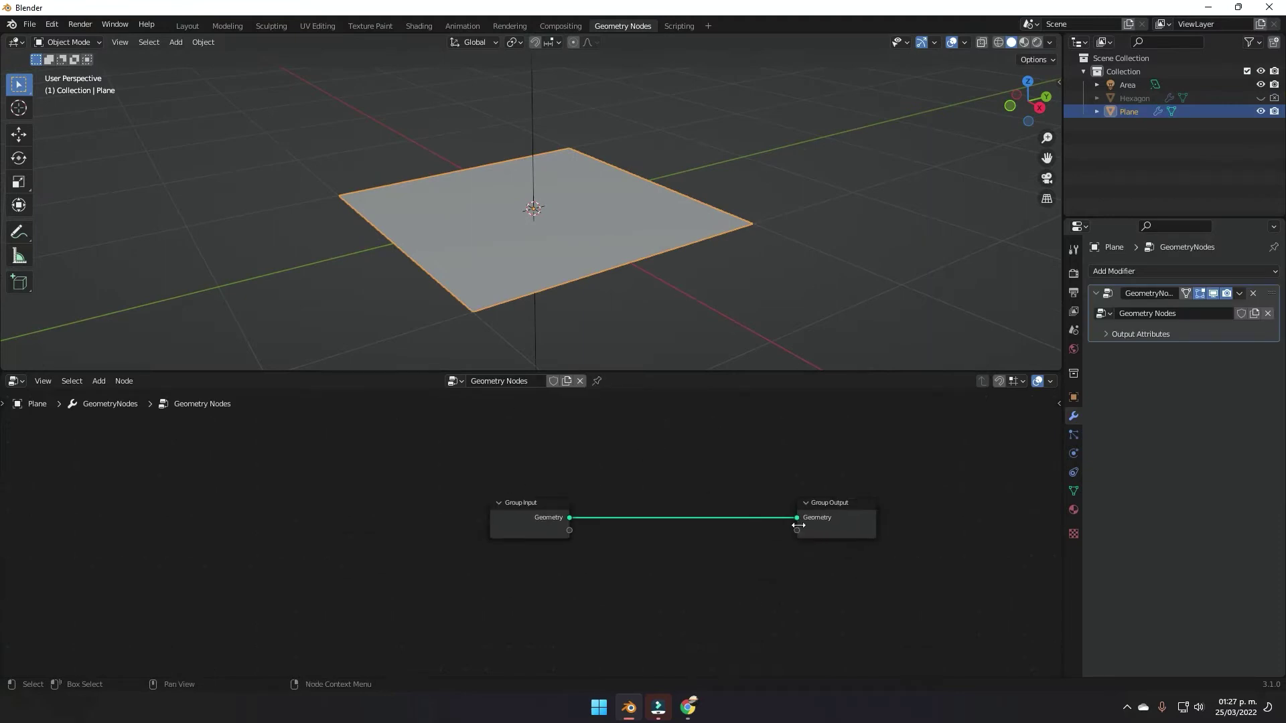
pyautogui.moveTo(796, 517); pyautogui.dragTo(100, 466)
pyautogui.moveTo(550, 574); pyautogui.dragTo(440, 516, button='middle')
pyautogui.scroll(2, 509, 519)
pyautogui.moveTo(573, 525); pyautogui.dragTo(644, 551, button='middle')
# Step: Add a Mesh Line node, connect its Mesh output to the Group Output's Geometry, and place it well before the output
pyautogui.hotkey('shift', 'a')
pyautogui.write('s')
pyautogui.write('mesh line')
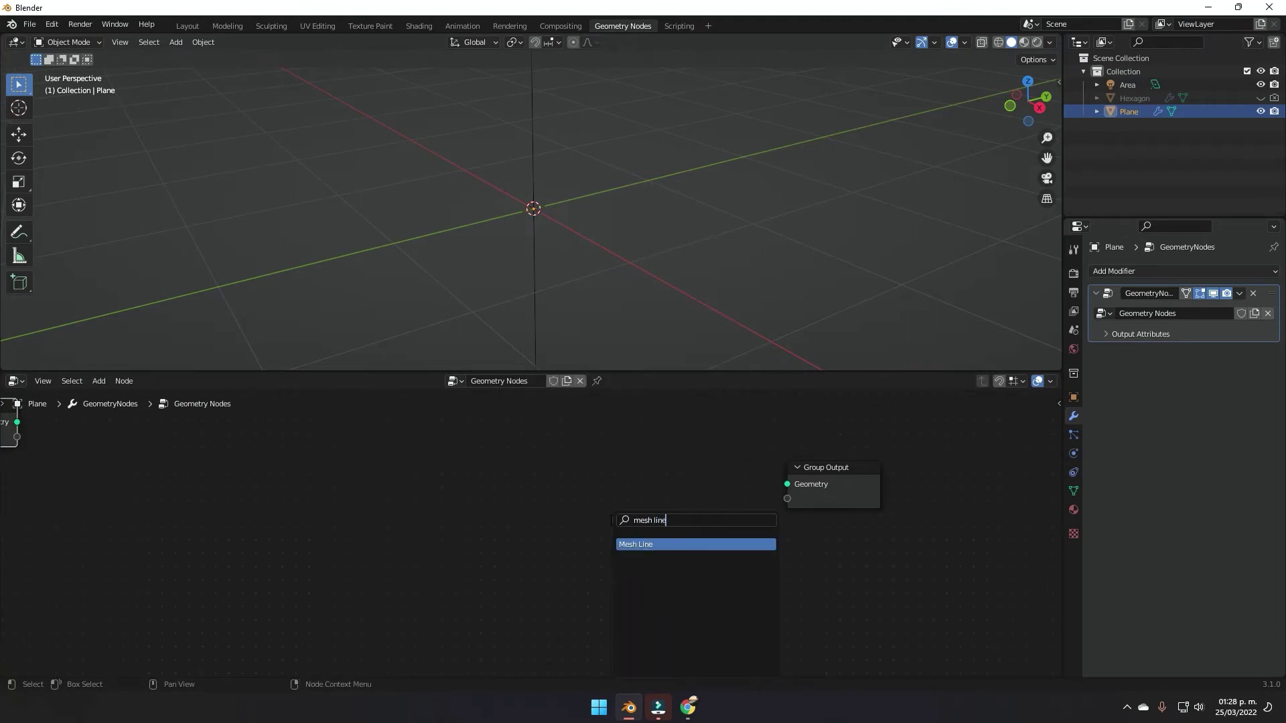
pyautogui.press('Return')
pyautogui.moveTo(547, 480); pyautogui.dragTo(787, 484)
pyautogui.moveTo(480, 471); pyautogui.dragTo(76, 556)
pyautogui.moveTo(335, 584); pyautogui.dragTo(706, 537, button='middle')
pyautogui.moveTo(679, 580)
pyautogui.mouseDown(button='middle')
pyautogui.moveTo(697, 573)
pyautogui.moveTo(678, 592)
pyautogui.mouseUp(button='middle')
# Step: Insert an Instance on Points node into the link between Mesh Line and Group Output
pyautogui.hotkey('shift', 'a')
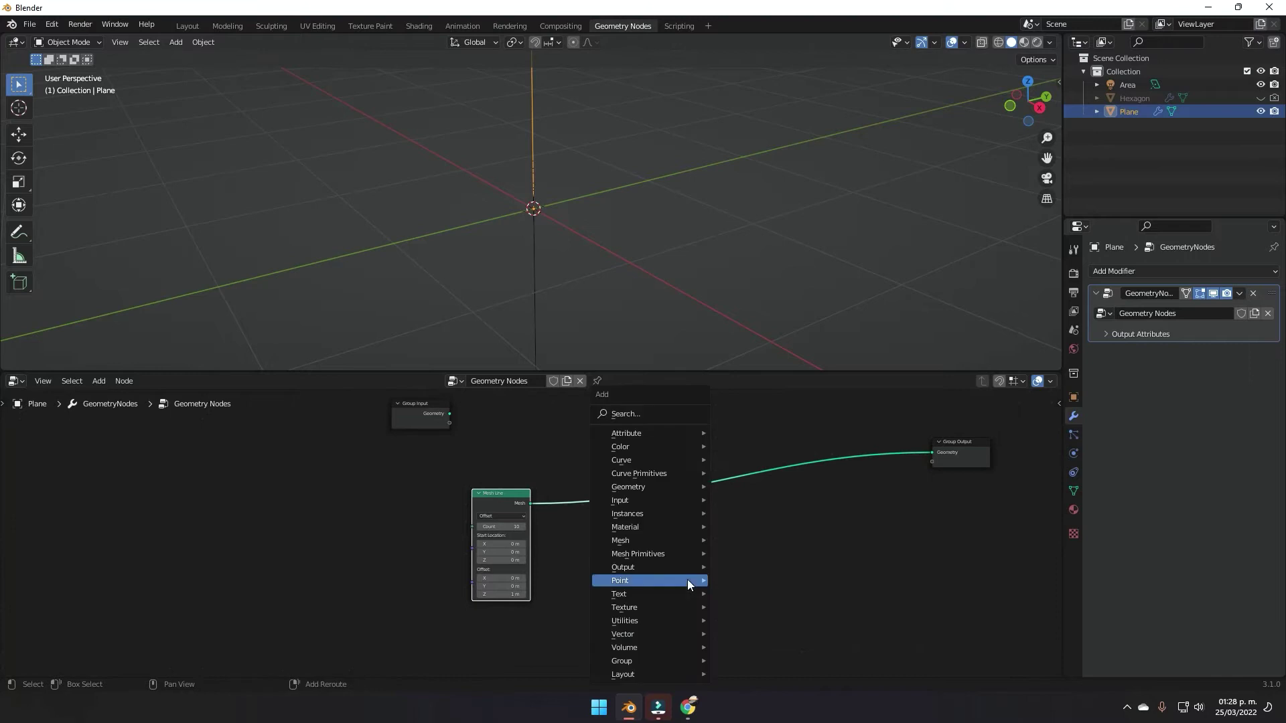
pyautogui.press('s')
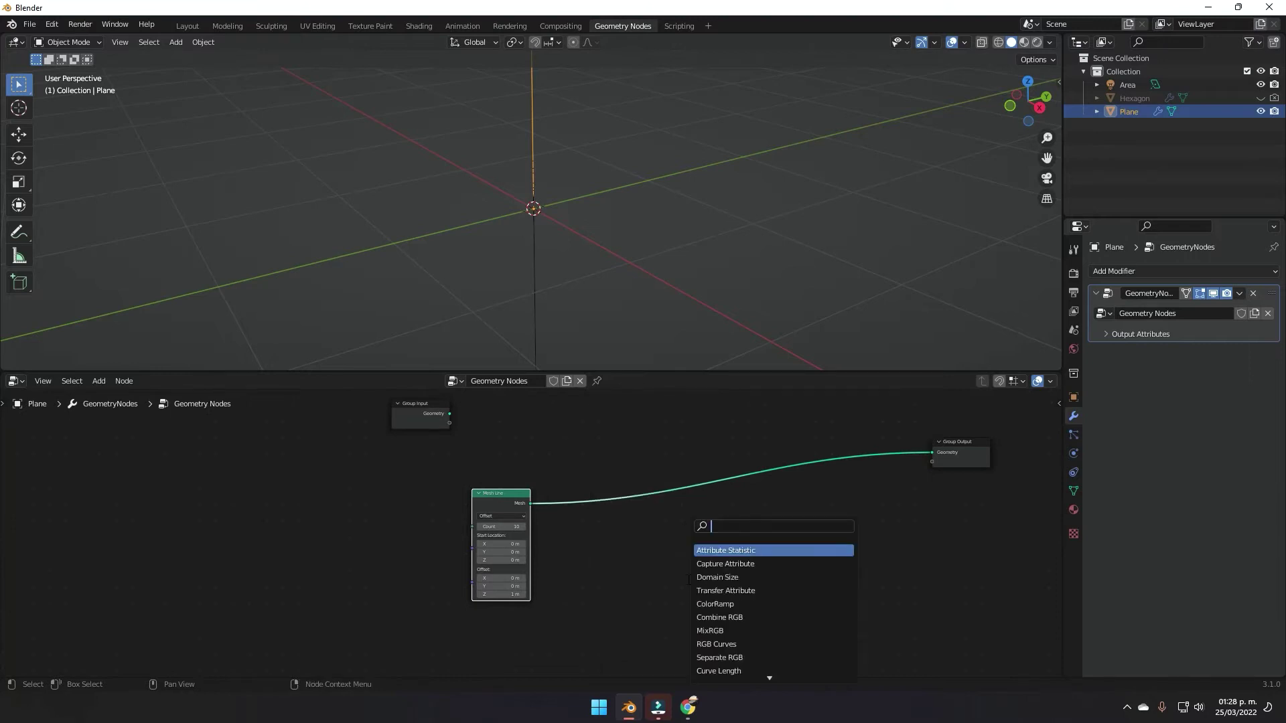
pyautogui.write('instances obr')
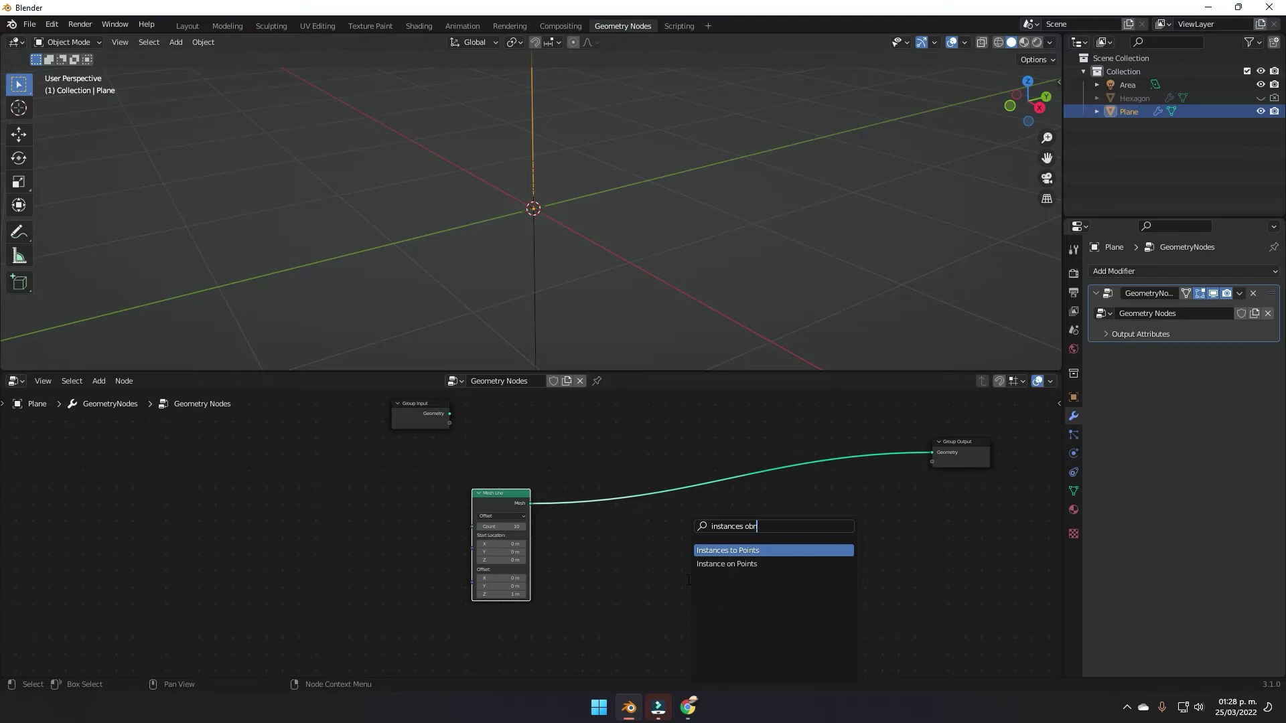
pyautogui.click(727, 564)
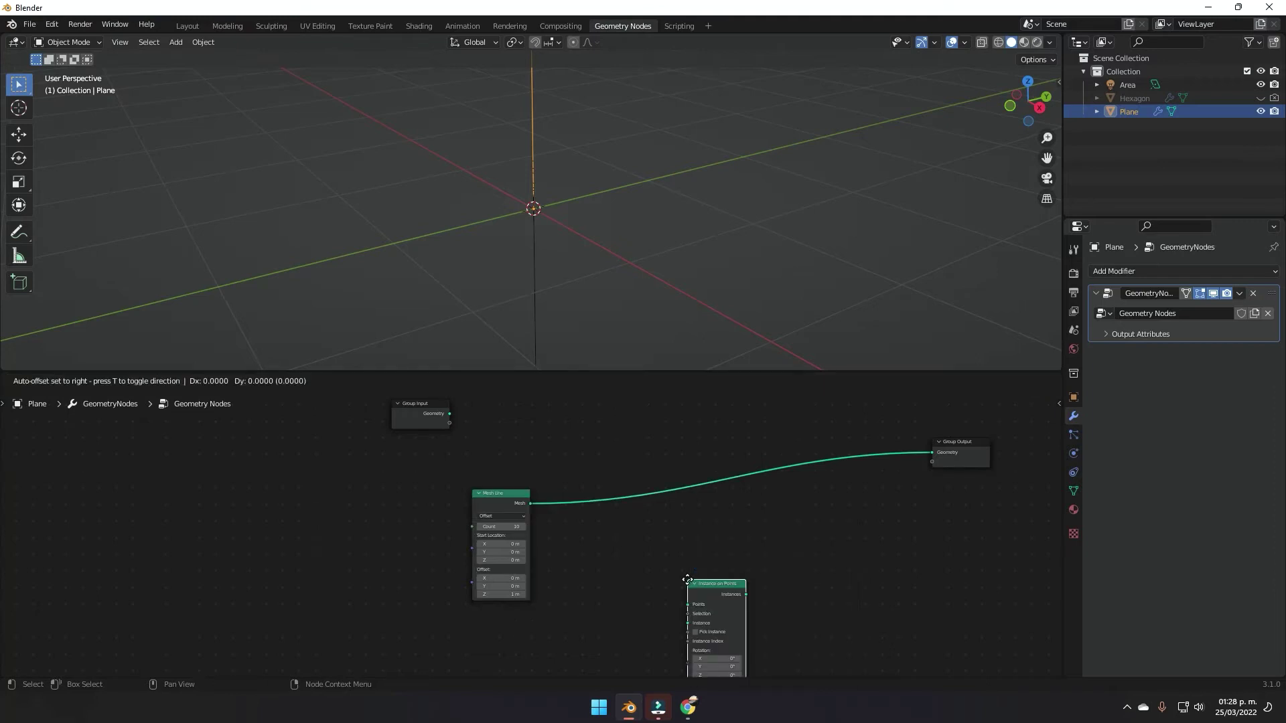
pyautogui.click(721, 453)
pyautogui.scroll(2, 933, 536)
pyautogui.moveTo(933, 536); pyautogui.dragTo(842, 535, button='middle')
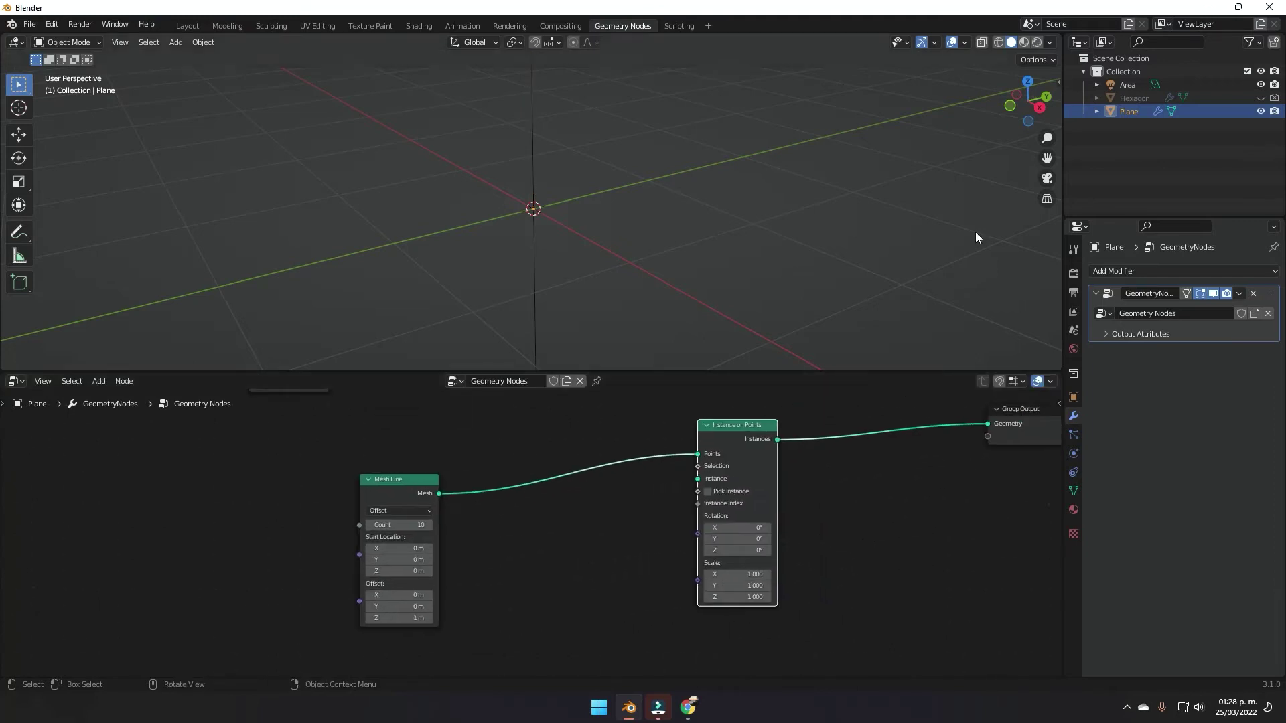
# Step: Bring the Hexagon object in as an Object Info node and connect its Geometry to the Instance input of Instance on Points
pyautogui.moveTo(1135, 97); pyautogui.dragTo(565, 588)
pyautogui.scroll(2, 682, 612)
pyautogui.moveTo(681, 612); pyautogui.dragTo(766, 456)
pyautogui.moveTo(557, 221); pyautogui.dragTo(614, 230, button='middle')
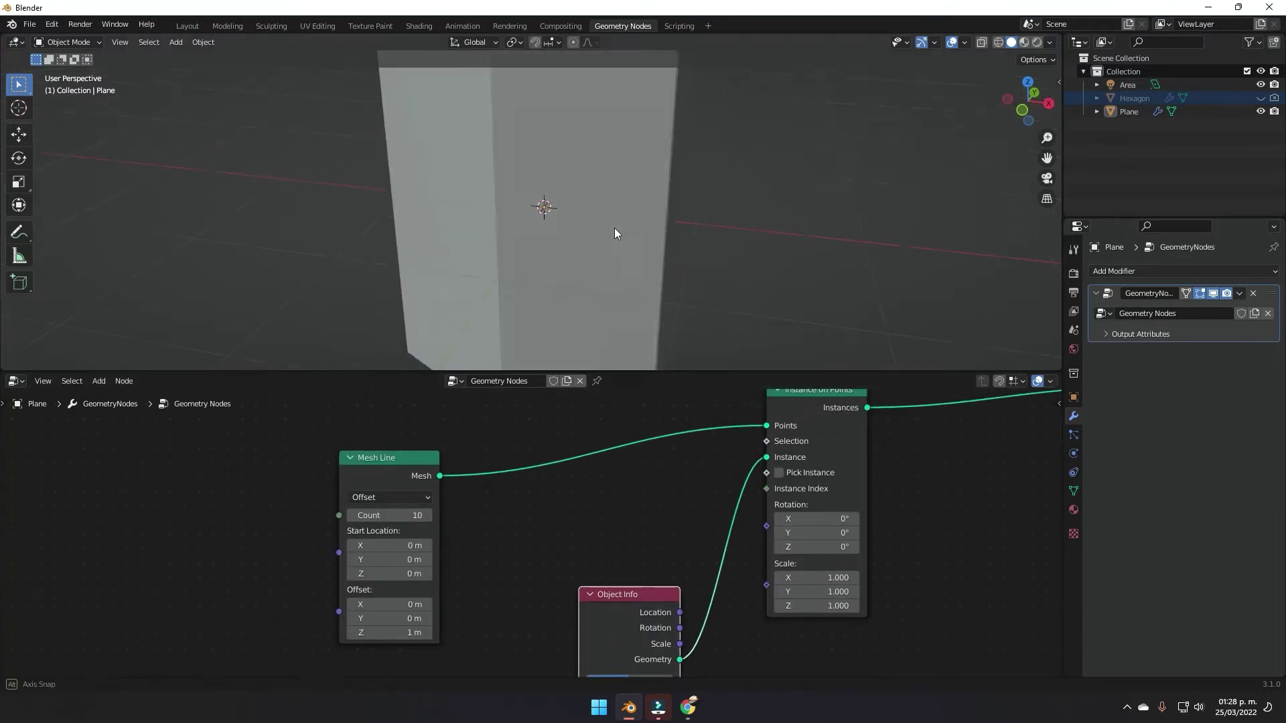
pyautogui.scroll(-7, 563, 195)
pyautogui.moveTo(569, 176); pyautogui.dragTo(673, 283, button='middle')
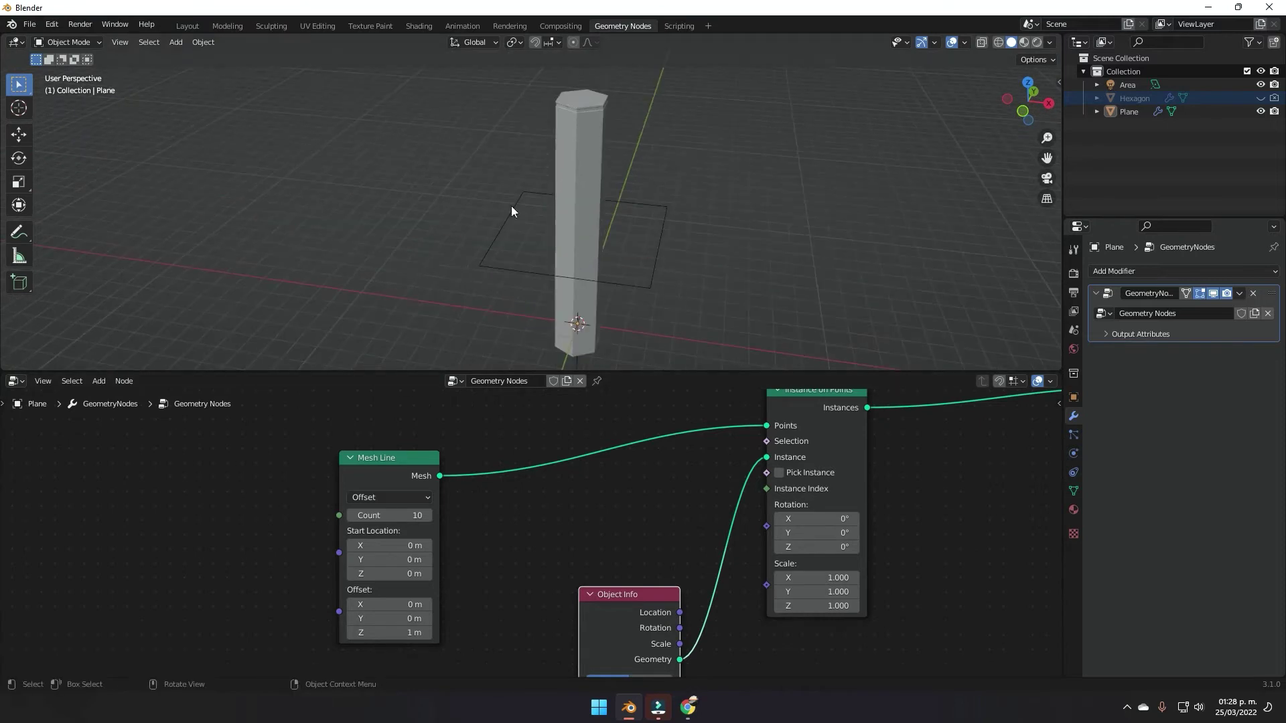
pyautogui.moveTo(539, 259); pyautogui.dragTo(643, 221, button='middle')
pyautogui.scroll(3, 705, 546)
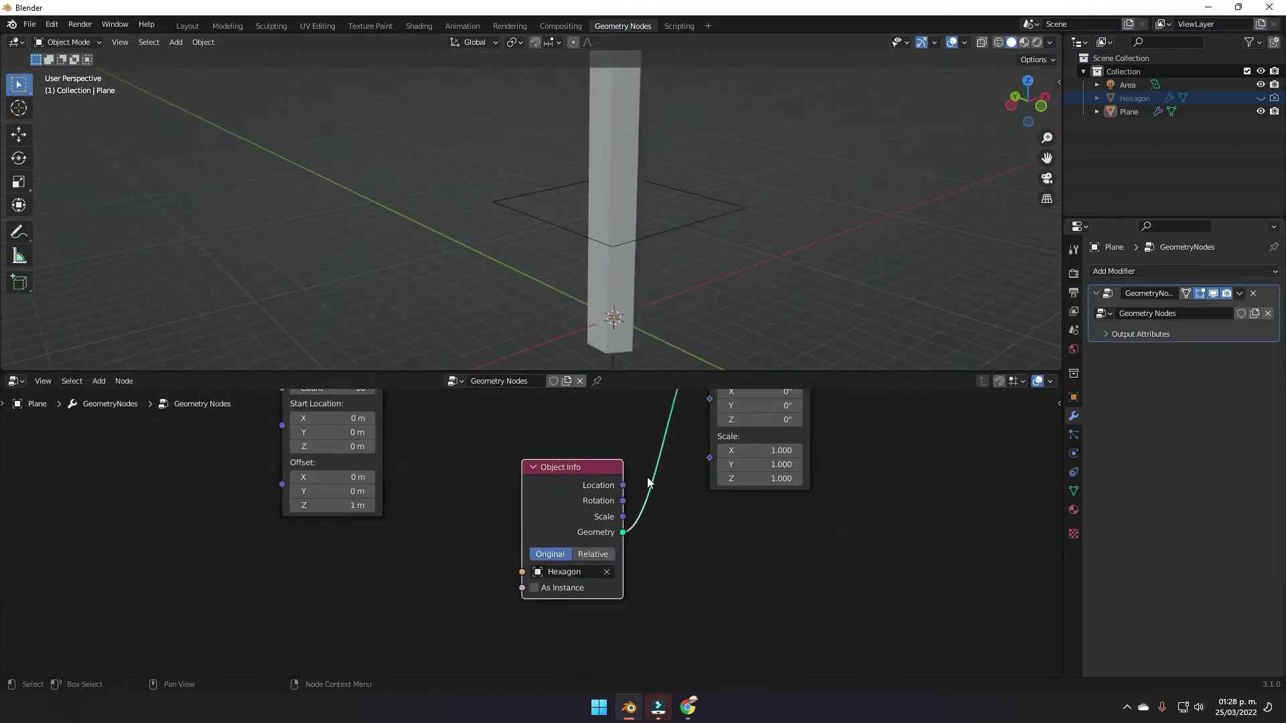
# Step: Set the Mesh Line offset to 0 m in Z and 0.866 m in X, and select the instanced row
pyautogui.scroll(-3, 663, 596)
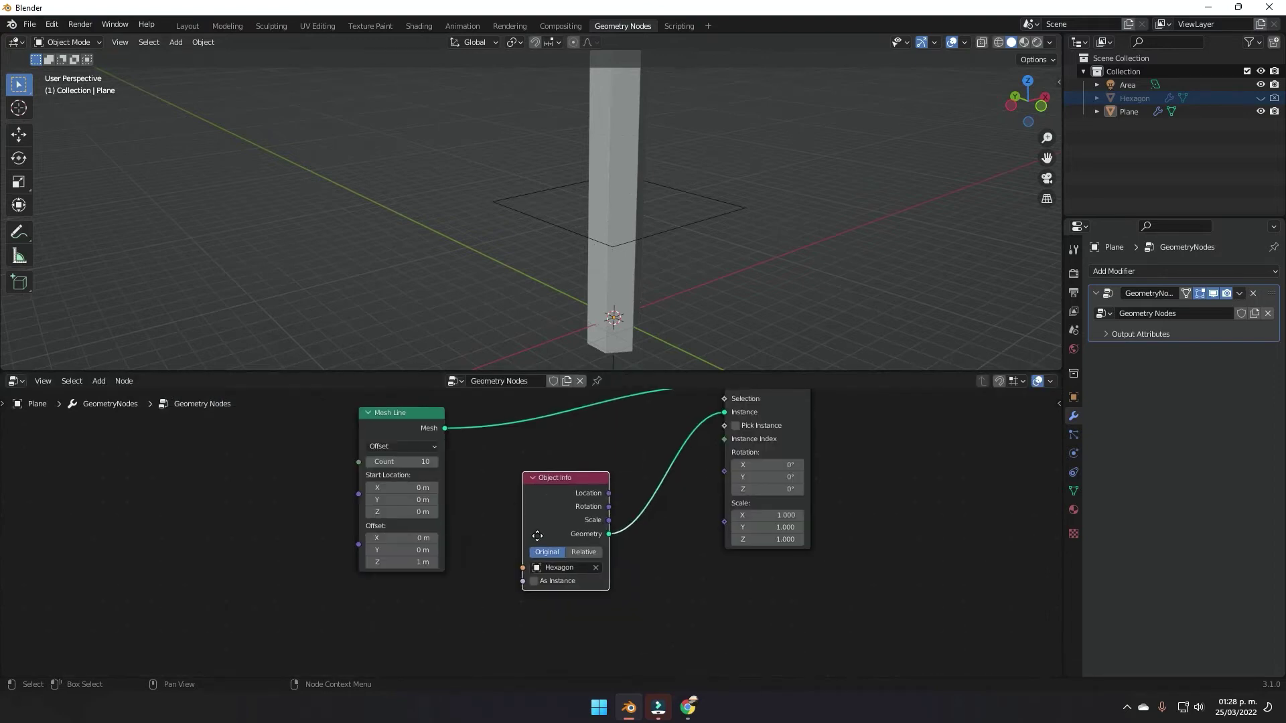
pyautogui.scroll(3, 632, 512)
pyautogui.moveTo(674, 468); pyautogui.dragTo(815, 545, button='middle')
pyautogui.click(652, 594)
pyautogui.write('0')
pyautogui.press('Return')
pyautogui.scroll(4, 791, 603)
pyautogui.click(613, 533)
pyautogui.write('.86')
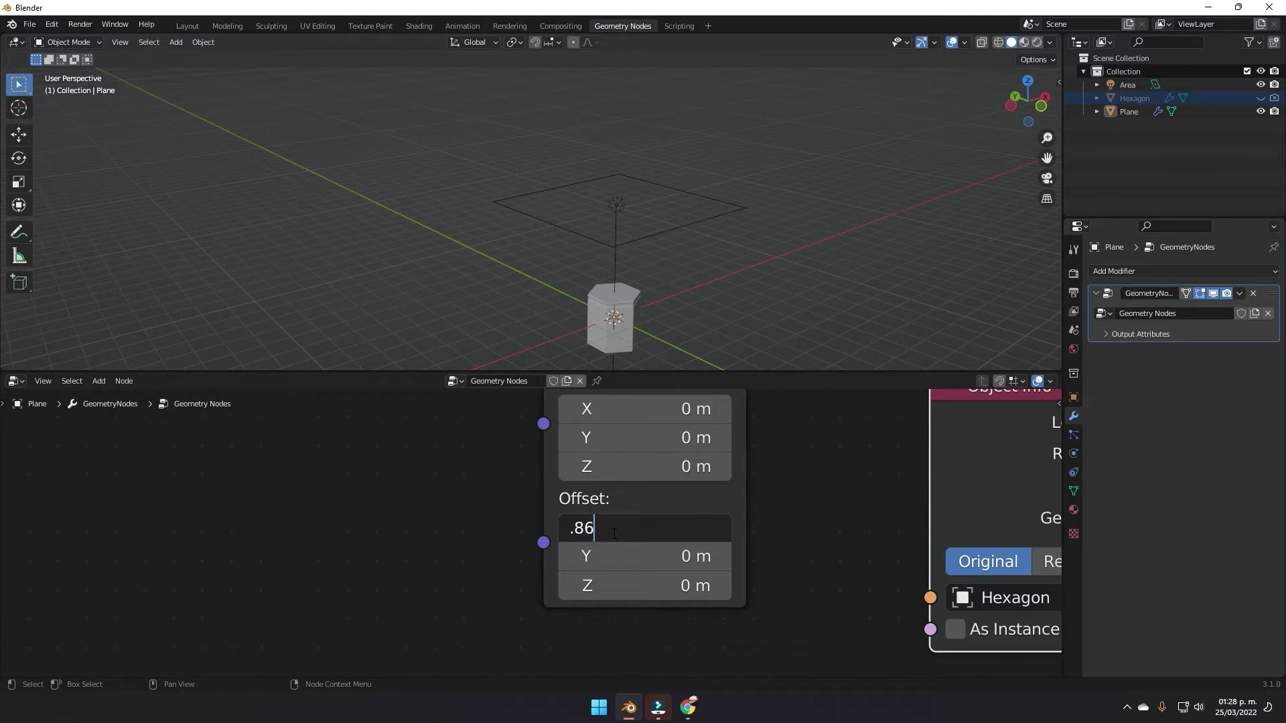
pyautogui.write('6')
pyautogui.press('Return')
pyautogui.moveTo(800, 303); pyautogui.dragTo(738, 187, button='middle')
pyautogui.click(821, 303)
pyautogui.scroll(4, 730, 310)
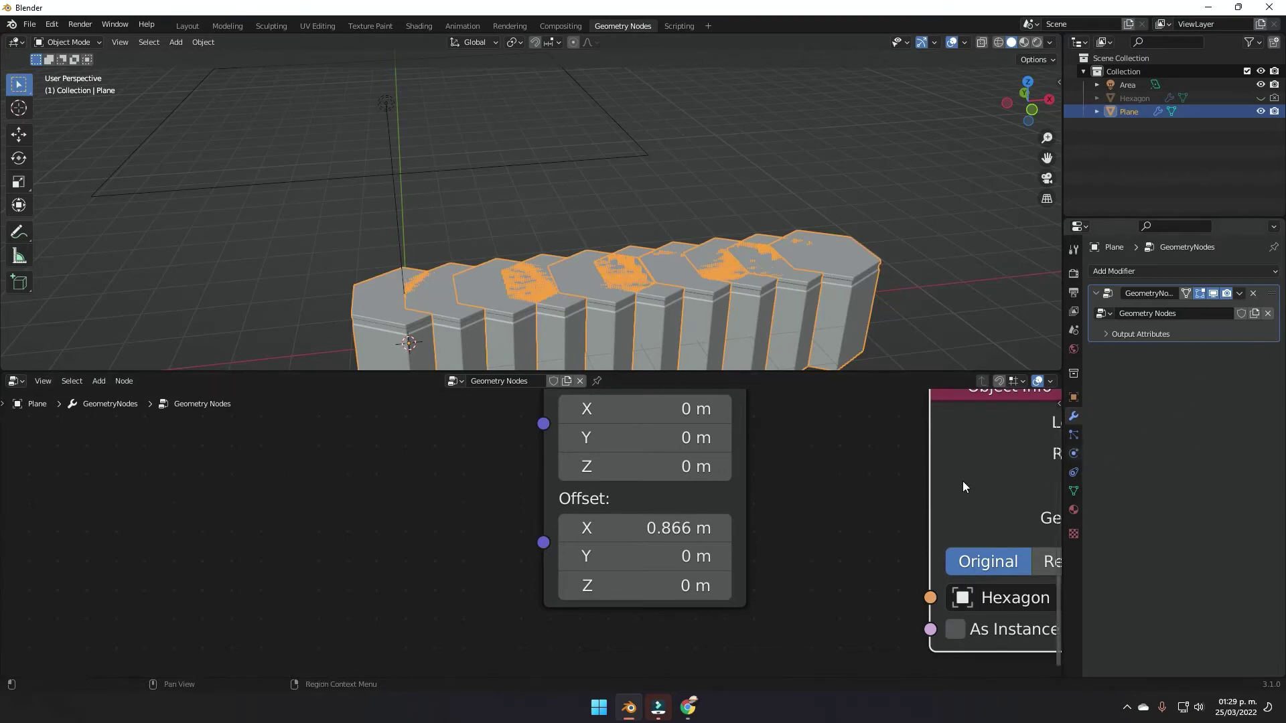
# Step: Add an Index node below the Mesh Line node
pyautogui.scroll(-6, 962, 481)
pyautogui.scroll(-2, 663, 557)
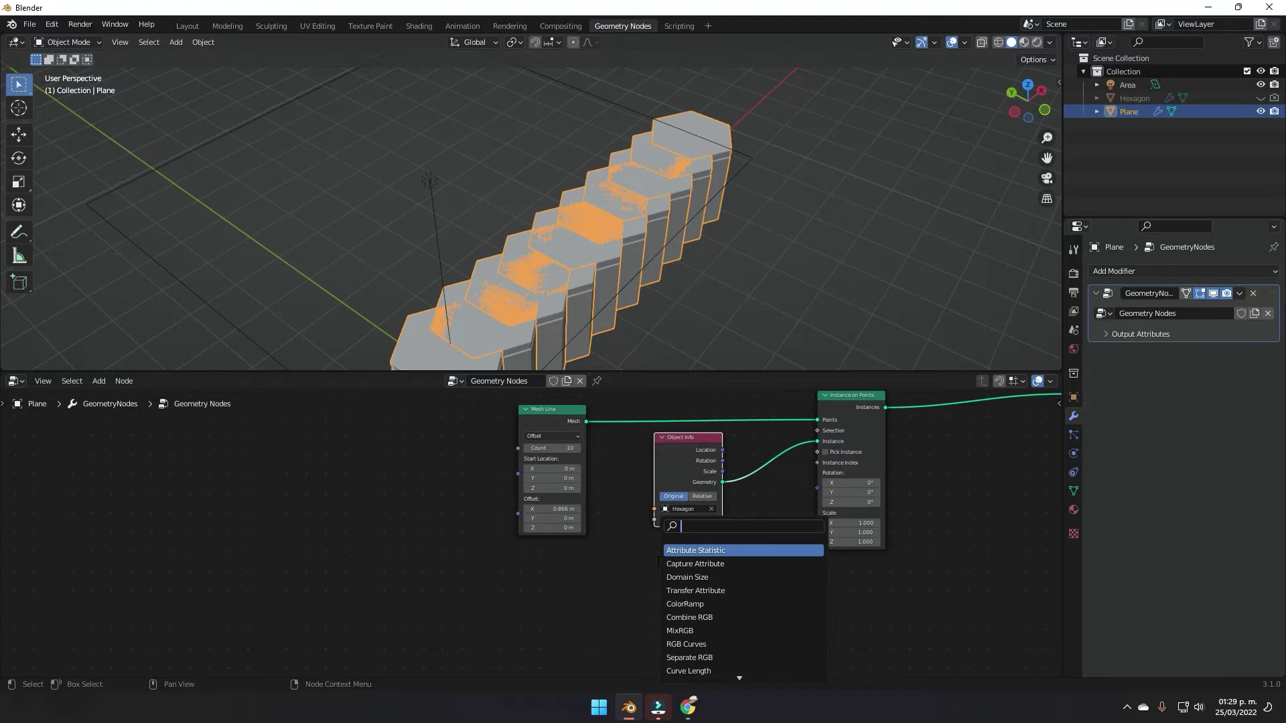
pyautogui.write('index')
pyautogui.press('Return')
pyautogui.click(506, 595)
pyautogui.scroll(2, 522, 546)
pyautogui.moveTo(602, 208); pyautogui.dragTo(823, 306, button='middle')
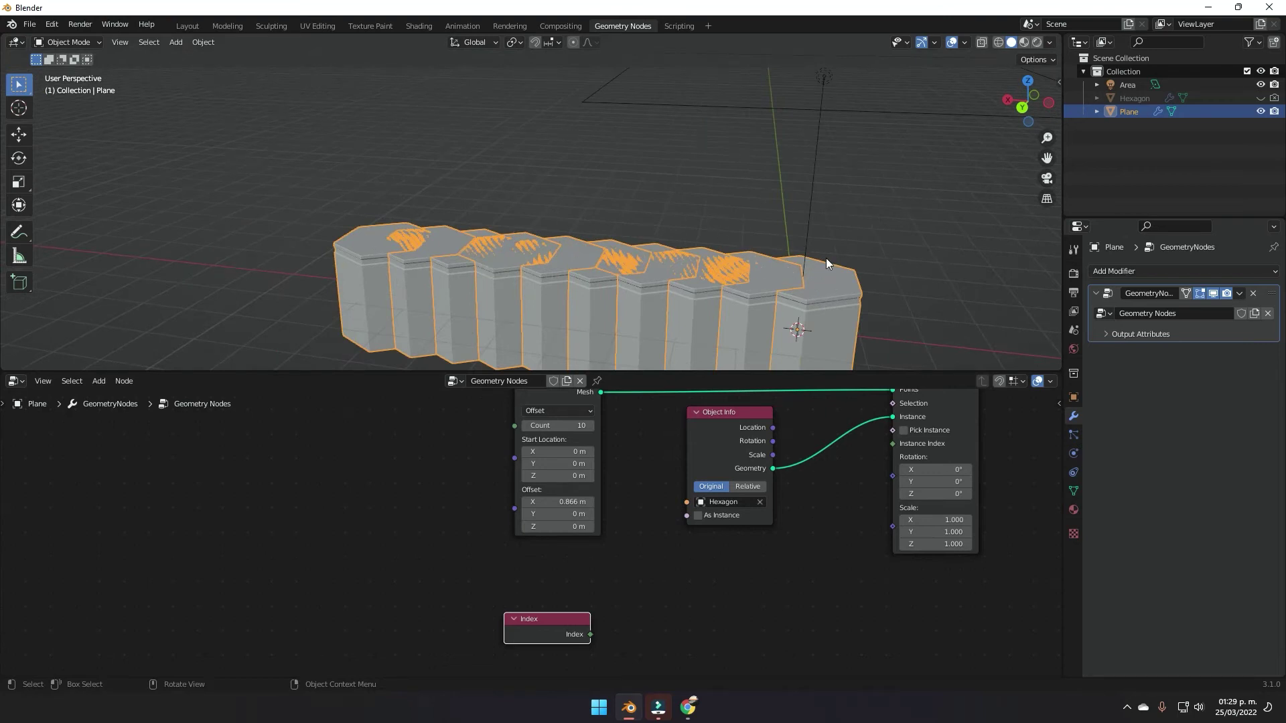
# Step: Add a Math node beside the Index node and connect the Index output to its first Value input
pyautogui.moveTo(680, 542); pyautogui.dragTo(634, 520, button='middle')
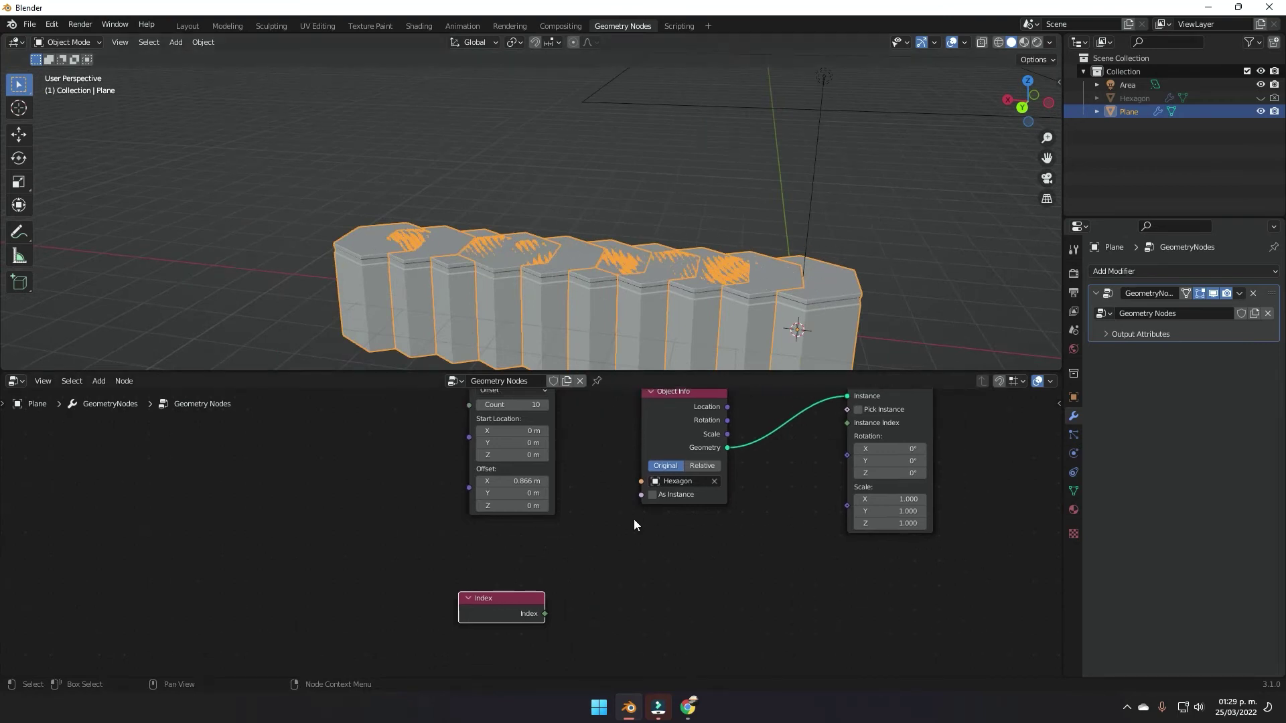
pyautogui.scroll(-1, 637, 529)
pyautogui.click(654, 584)
pyautogui.hotkey('shift', 'a')
pyautogui.press('s')
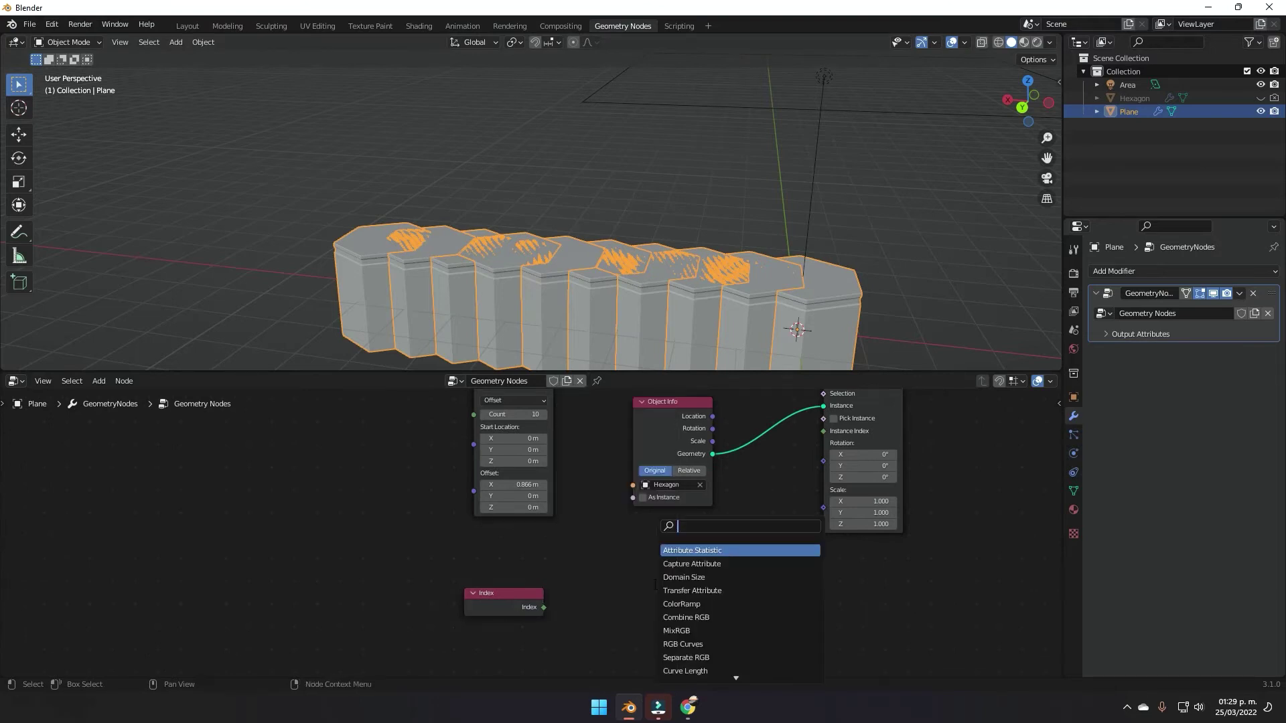
pyautogui.write('math')
pyautogui.press('Return')
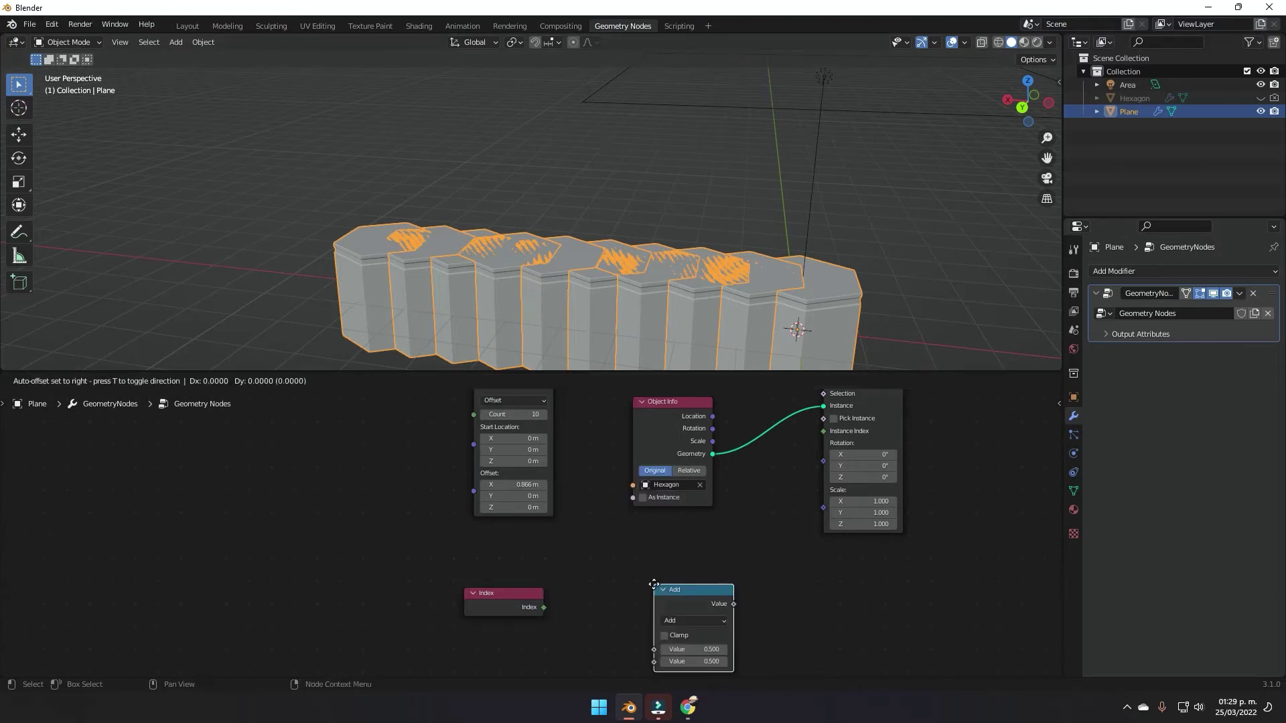
pyautogui.click(563, 596)
pyautogui.moveTo(544, 607); pyautogui.dragTo(570, 606)
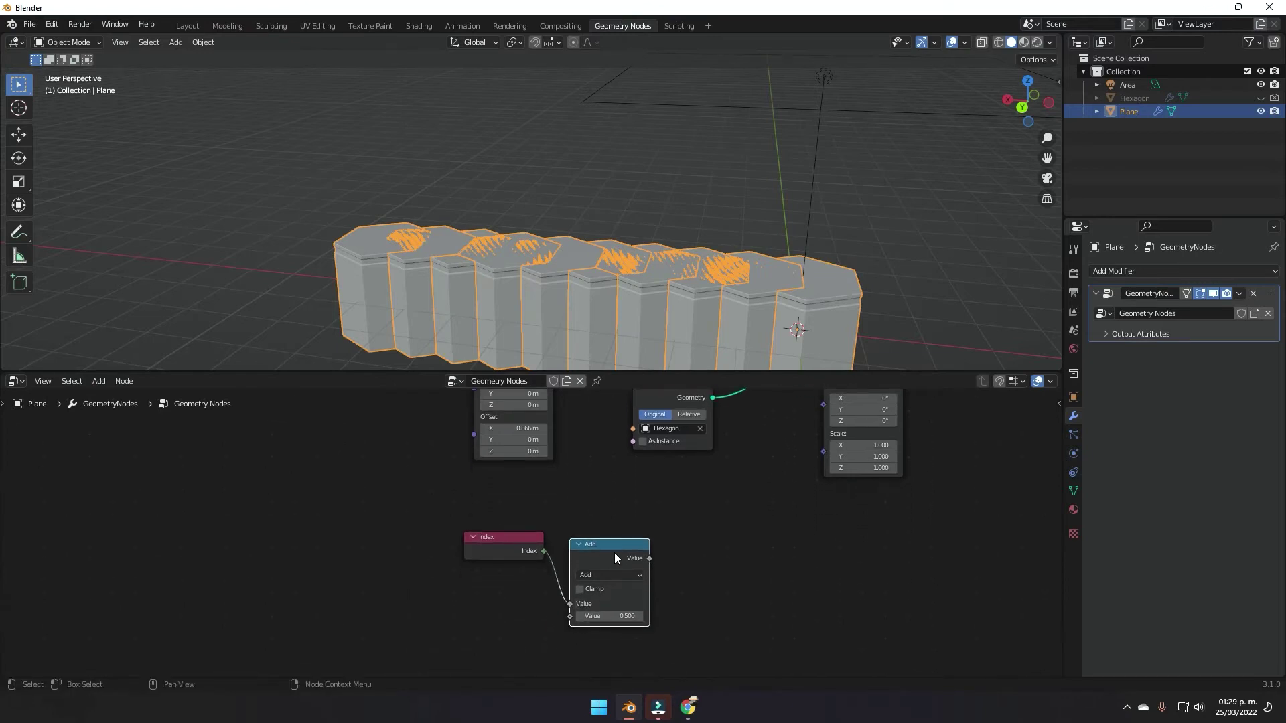
# Step: Switch the Math node to the Wrap operation with Max 0 and Min 2
pyautogui.click(610, 574)
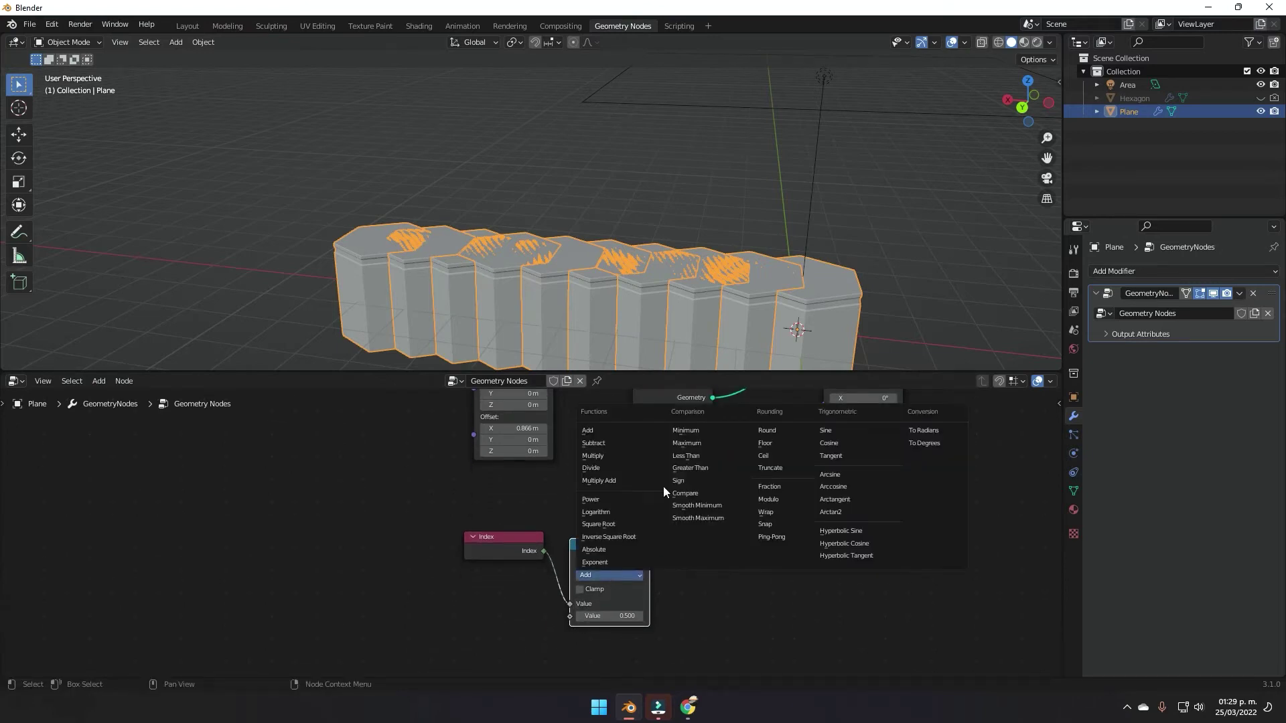
pyautogui.click(768, 512)
pyautogui.scroll(4, 709, 628)
pyautogui.moveTo(763, 591); pyautogui.dragTo(724, 499, button='middle')
pyautogui.click(612, 556)
pyautogui.write('0')
pyautogui.press('Return')
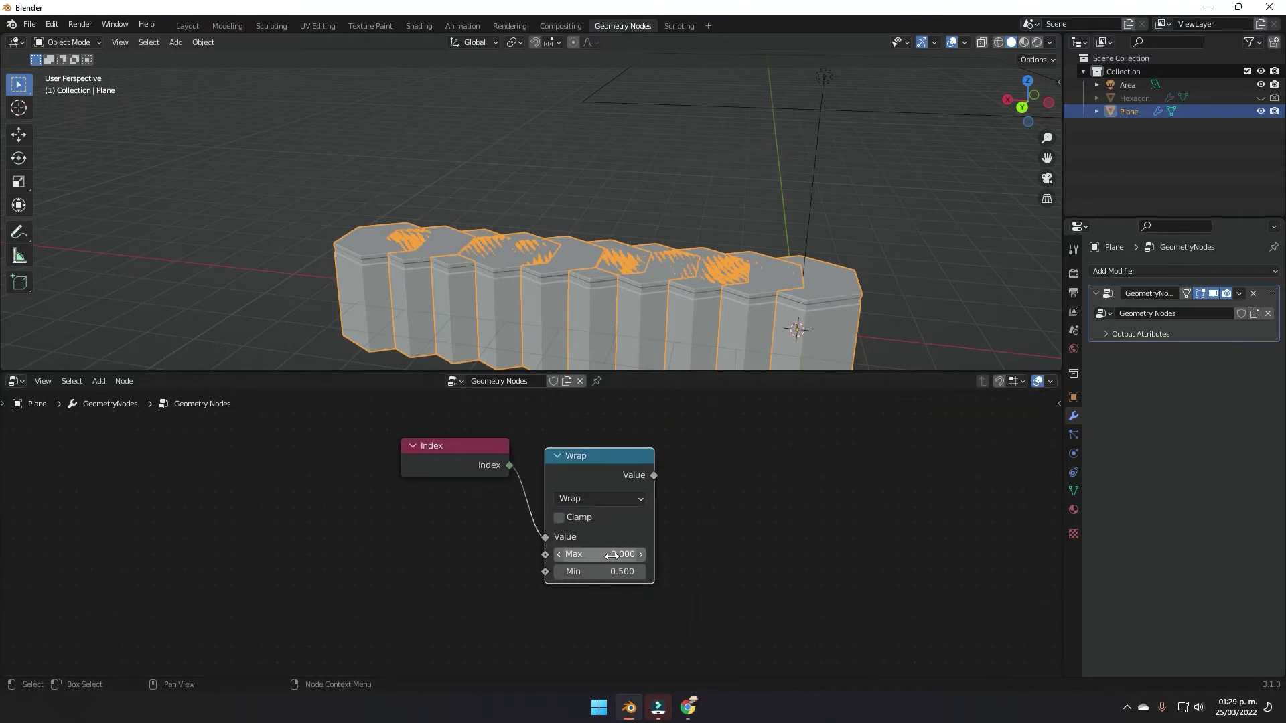
pyautogui.click(607, 572)
pyautogui.write('2')
pyautogui.press('Return')
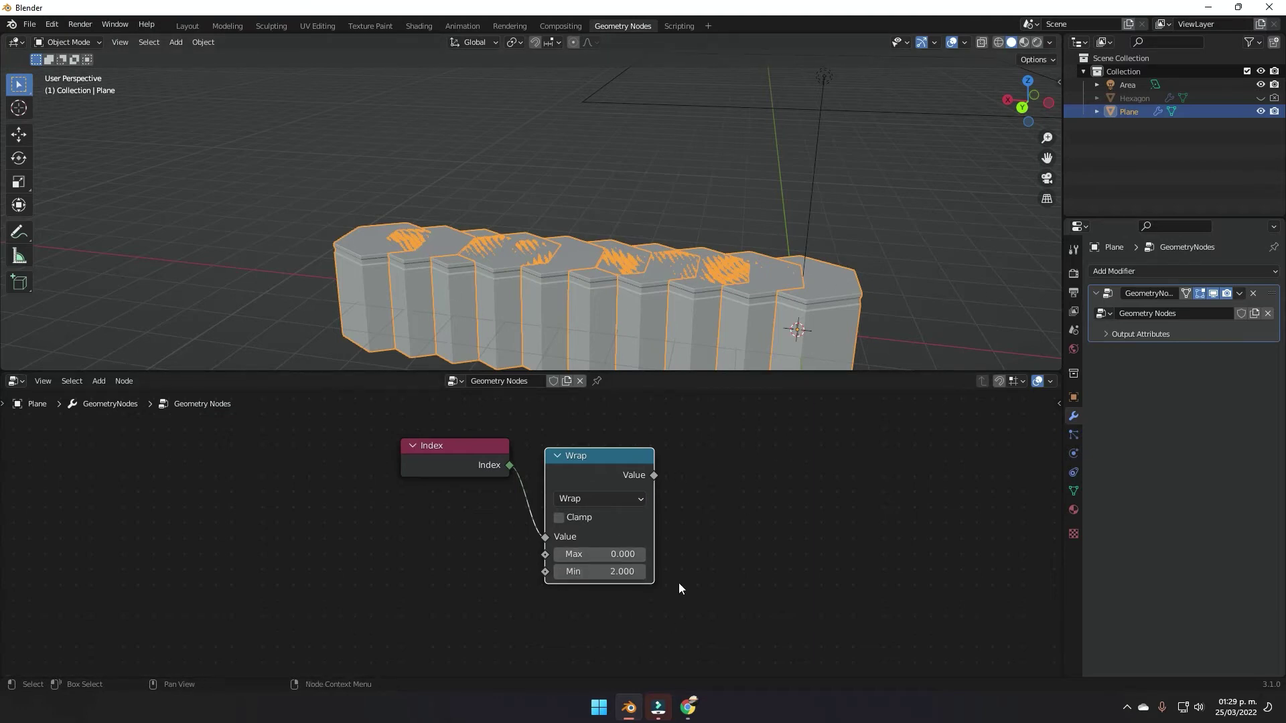
# Step: Add a second Math node after the Wrap node and feed the Wrap value into its first Value input
pyautogui.moveTo(762, 516); pyautogui.dragTo(582, 584, button='middle')
pyautogui.scroll(-5, 582, 585)
pyautogui.moveTo(356, 511); pyautogui.dragTo(411, 533)
pyautogui.click(601, 556)
pyautogui.scroll(3, 604, 551)
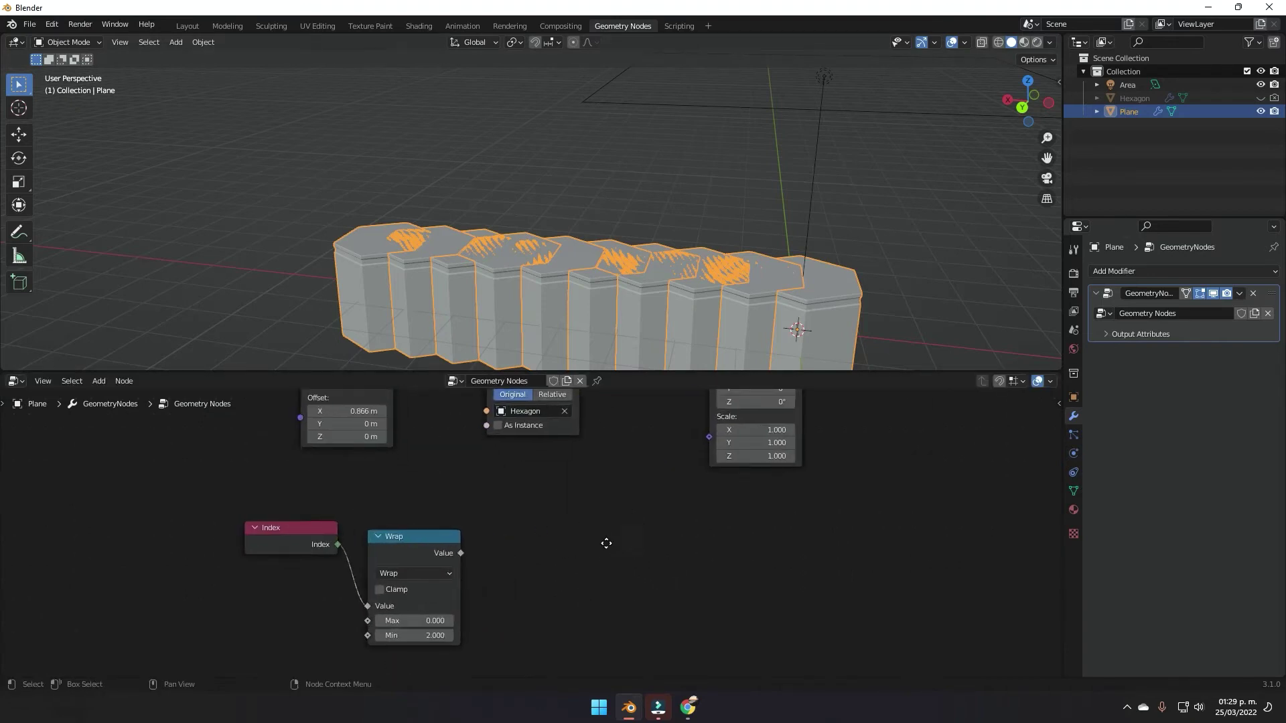
pyautogui.moveTo(606, 542); pyautogui.dragTo(683, 559, button='middle')
pyautogui.hotkey('shift', 'a')
pyautogui.write('sadd')
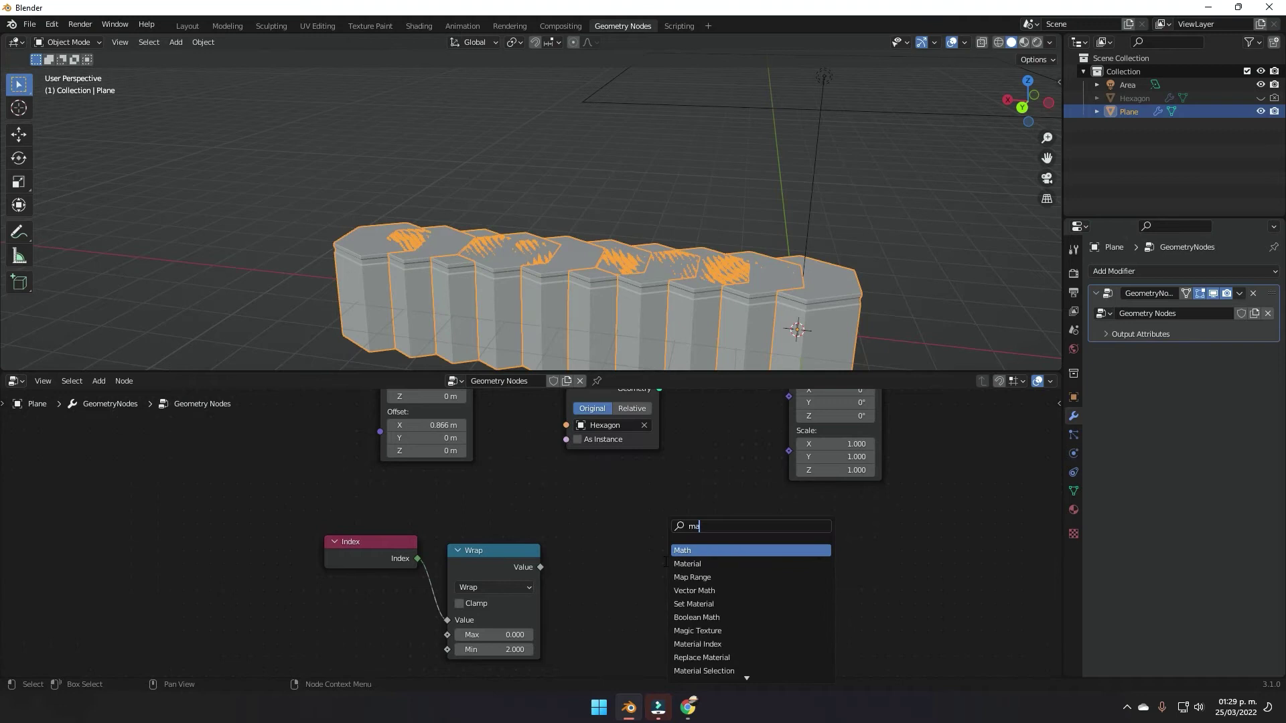
pyautogui.press('Return')
pyautogui.click(607, 529)
pyautogui.moveTo(541, 567); pyautogui.dragTo(606, 603)
pyautogui.moveTo(699, 550); pyautogui.dragTo(780, 537)
# Step: Change the second Math node to Greater Than with a threshold of 1
pyautogui.click(641, 568)
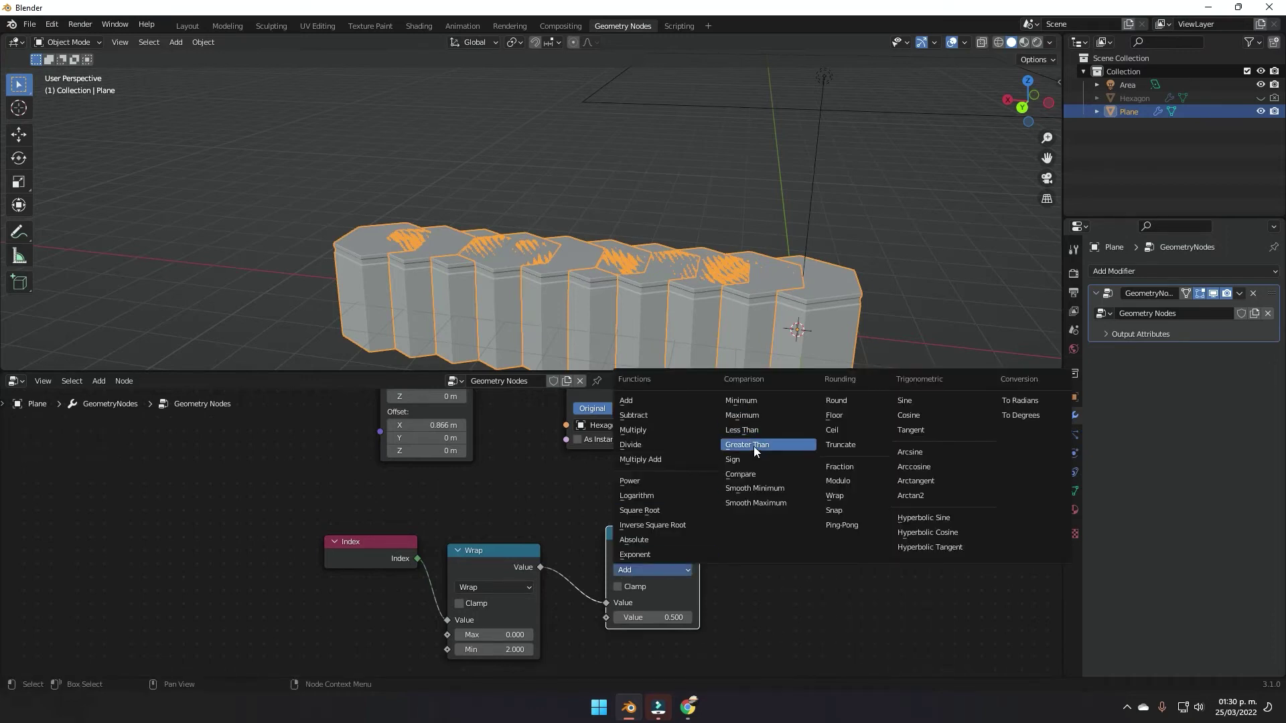
pyautogui.click(753, 446)
pyautogui.moveTo(778, 584); pyautogui.dragTo(729, 552, button='middle')
pyautogui.scroll(2, 729, 552)
pyautogui.click(654, 580)
pyautogui.write('1')
pyautogui.press('Return')
pyautogui.moveTo(804, 316); pyautogui.dragTo(612, 258, button='middle')
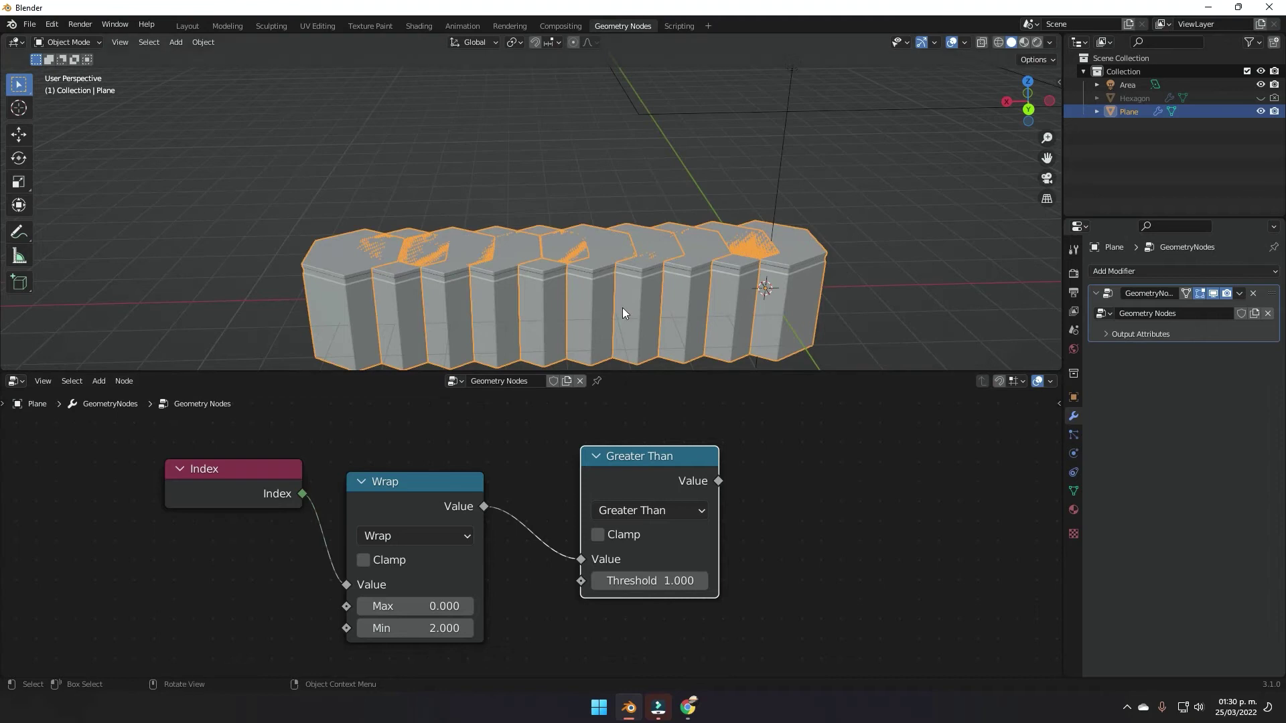
# Step: Move the Mesh Line node and the Index, Wrap and Greater Than nodes farther from Object Info to free up space
pyautogui.scroll(-8, 807, 501)
pyautogui.moveTo(809, 503); pyautogui.dragTo(824, 584, button='middle')
pyautogui.moveTo(685, 496); pyautogui.dragTo(795, 558, button='middle')
pyautogui.scroll(-1, 803, 569)
pyautogui.moveTo(588, 430); pyautogui.dragTo(450, 427)
pyautogui.moveTo(499, 553); pyautogui.dragTo(727, 639)
pyautogui.moveTo(701, 577); pyautogui.dragTo(438, 572)
# Step: Insert a Set Position node into the link between Mesh Line and Instance on Points
pyautogui.scroll(5, 536, 529)
pyautogui.click(612, 549)
pyautogui.moveTo(614, 549); pyautogui.dragTo(705, 548, button='middle')
pyautogui.hotkey('shift', 'a')
pyautogui.click(706, 548)
pyautogui.write('set pos')
pyautogui.press('Return')
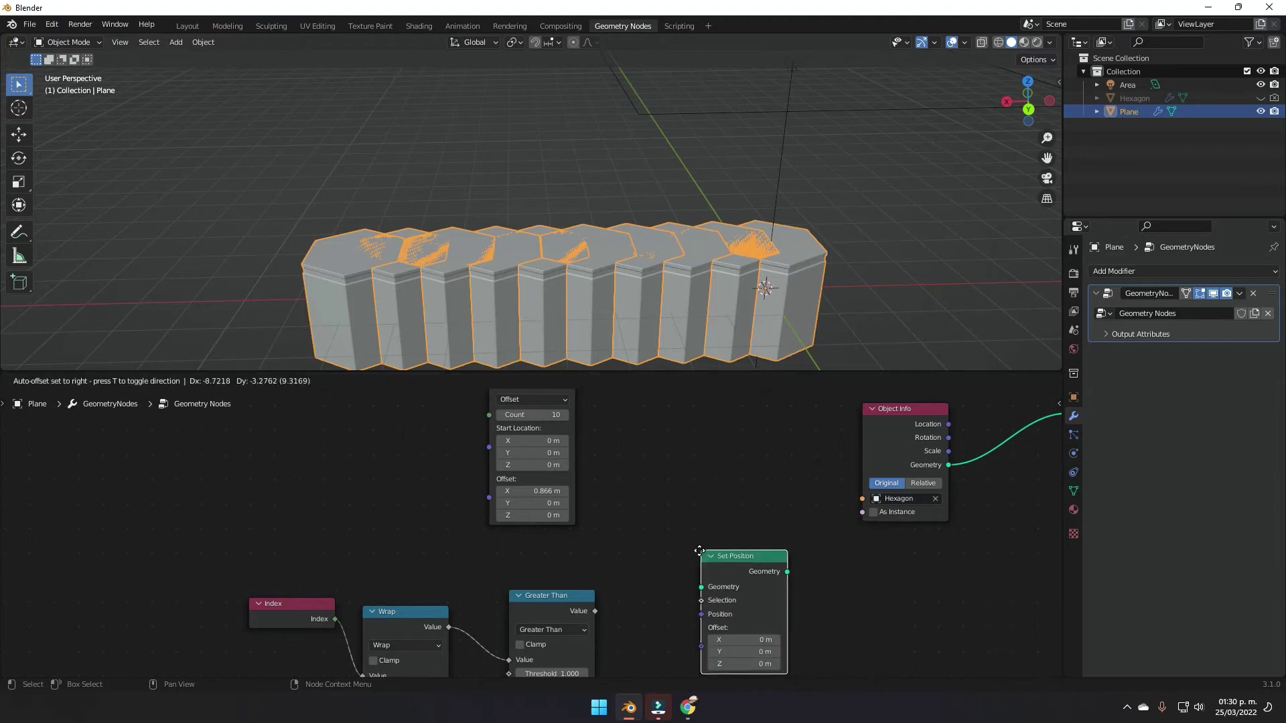
pyautogui.scroll(-1, 758, 424)
pyautogui.click(692, 436)
pyautogui.moveTo(679, 556); pyautogui.dragTo(708, 497, button='middle')
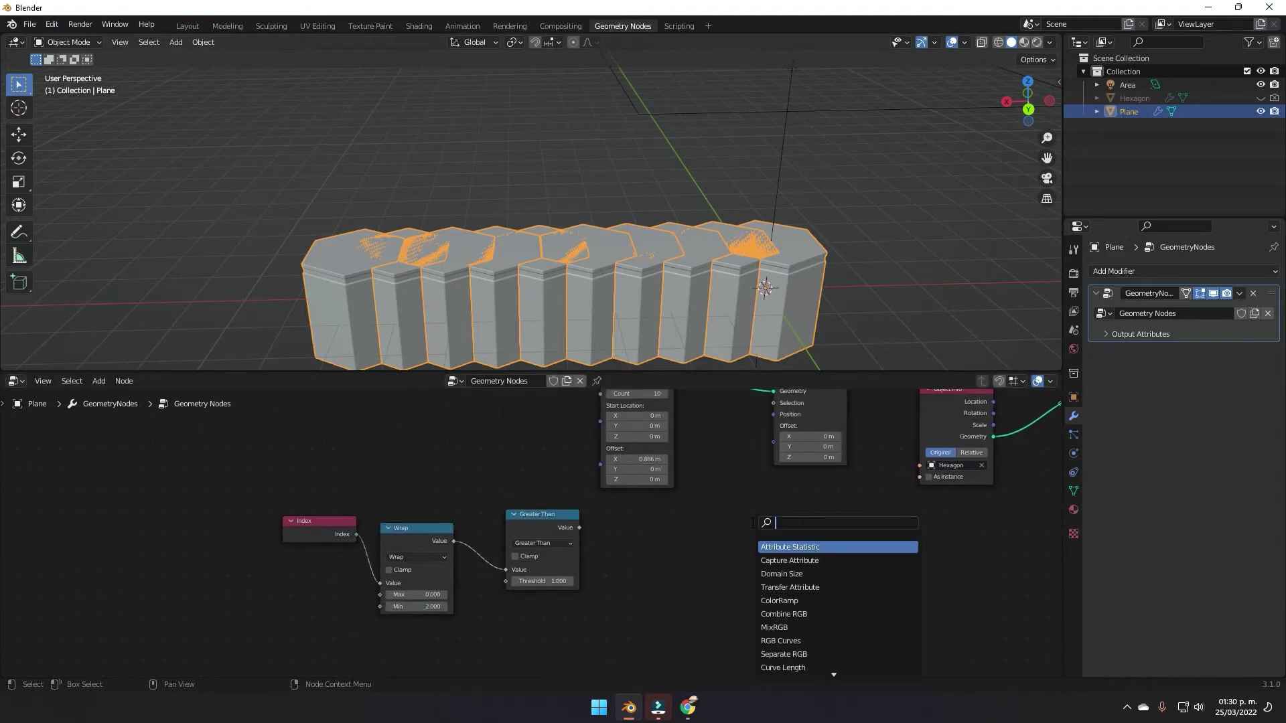
# Step: Add a Vector Math node, feed the Greater Than value into its first Vector input and its result into Set Position's Offset
pyautogui.write('vecto')
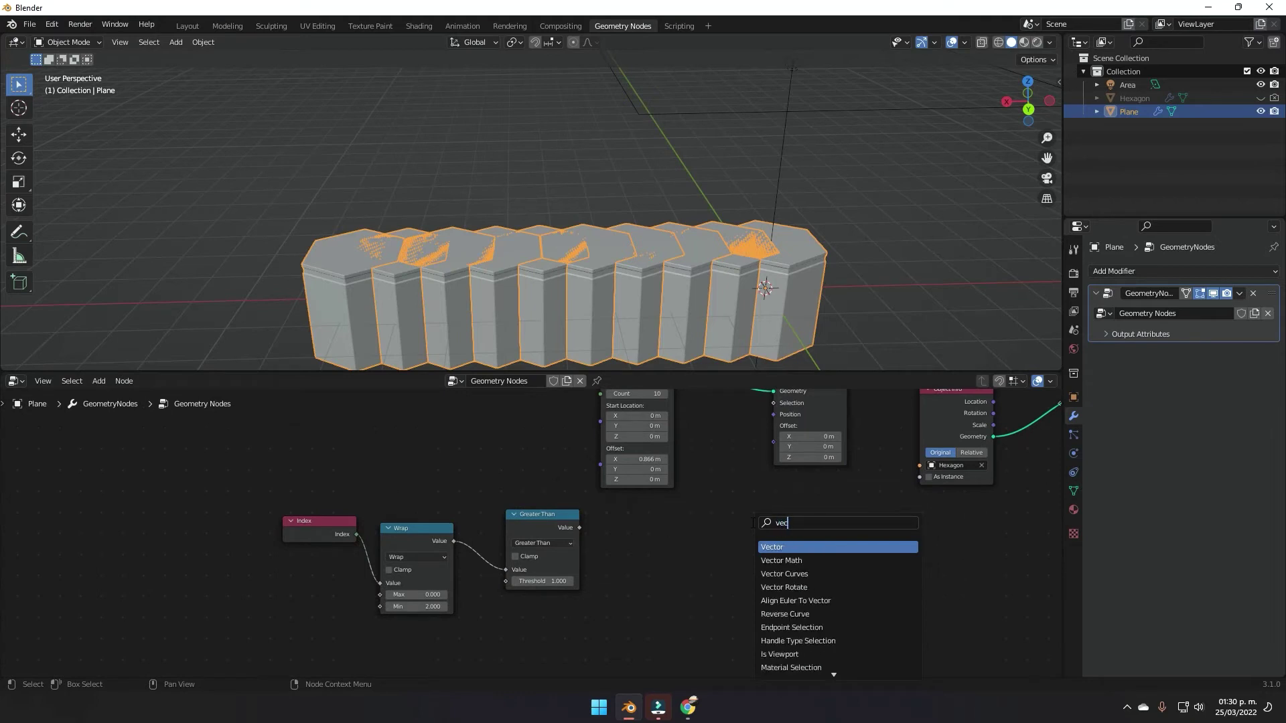
pyautogui.press('Down')
pyautogui.press('Return')
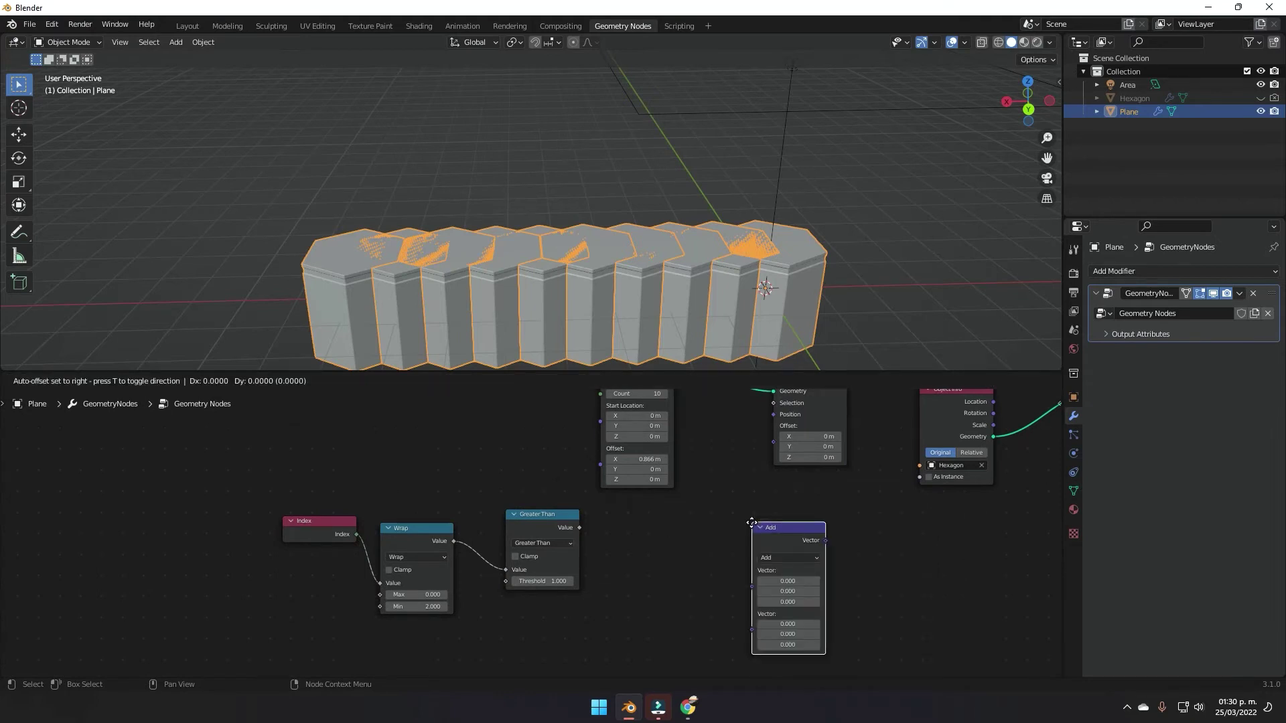
pyautogui.click(654, 503)
pyautogui.scroll(2, 809, 520)
pyautogui.moveTo(697, 516); pyautogui.dragTo(770, 412)
pyautogui.click(698, 538)
pyautogui.moveTo(697, 538); pyautogui.dragTo(759, 434)
pyautogui.moveTo(495, 548); pyautogui.dragTo(596, 597)
# Step: Change the Vector Math node to Multiply and set the Y component of its second vector to 1.5
pyautogui.moveTo(730, 609); pyautogui.dragTo(684, 572, button='middle')
pyautogui.scroll(3, 744, 550)
pyautogui.moveTo(761, 539); pyautogui.dragTo(816, 560, button='middle')
pyautogui.moveTo(630, 325); pyautogui.dragTo(536, 296, button='middle')
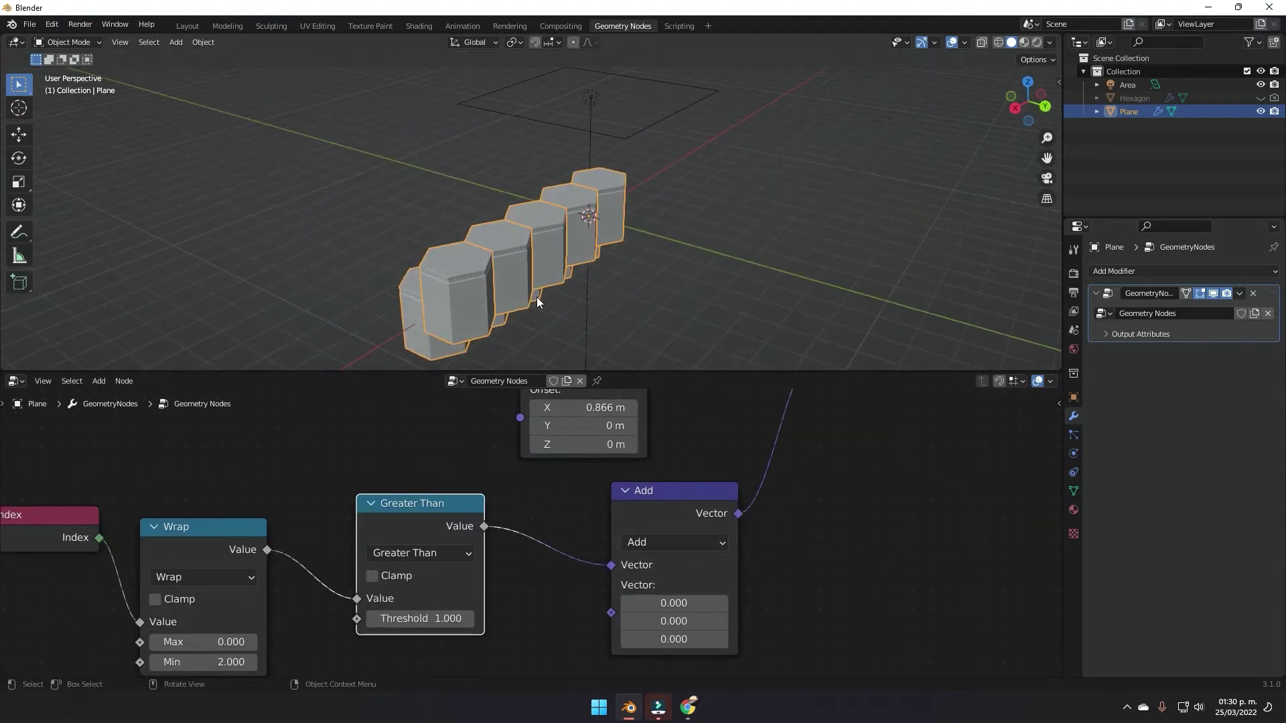
pyautogui.click(653, 549)
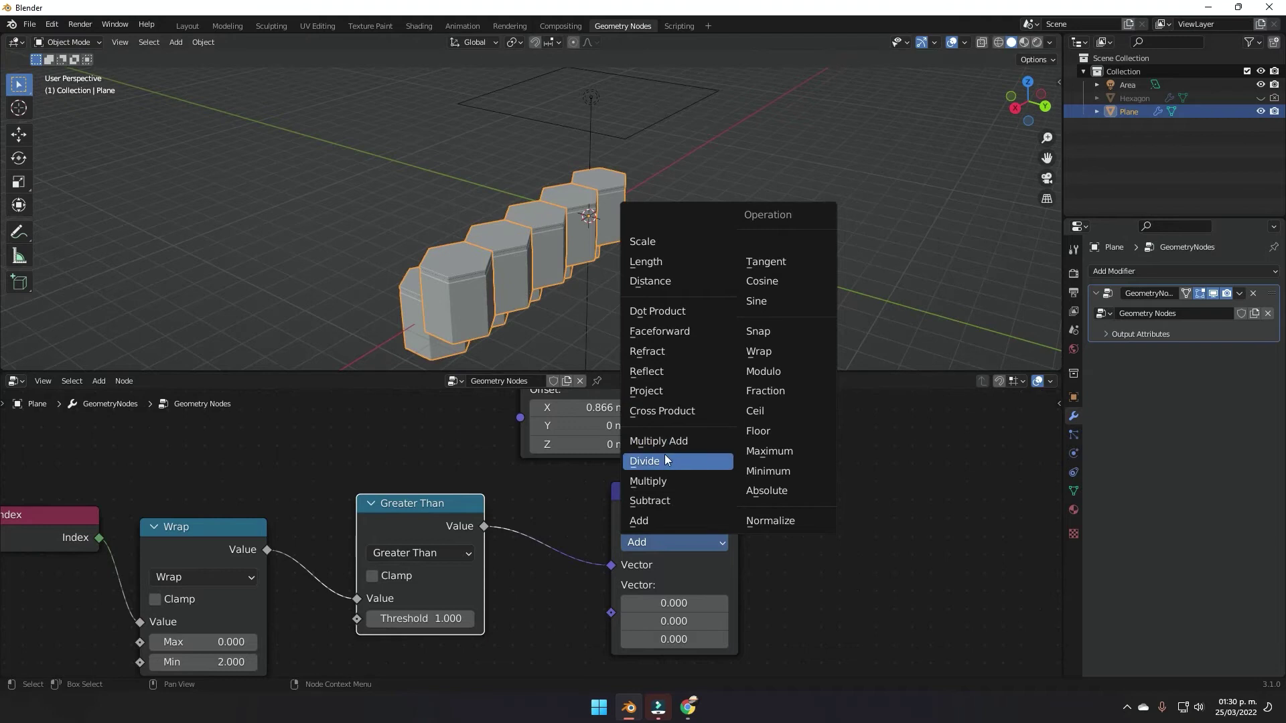
pyautogui.click(659, 484)
pyautogui.moveTo(793, 557); pyautogui.dragTo(696, 515, button='middle')
pyautogui.scroll(3, 697, 515)
pyautogui.moveTo(582, 593); pyautogui.dragTo(613, 603)
pyautogui.write('1.5')
pyautogui.press('Return')
pyautogui.moveTo(539, 275); pyautogui.dragTo(790, 288, button='middle')
pyautogui.scroll(-10, 442, 482)
pyautogui.moveTo(436, 462); pyautogui.dragTo(454, 544, button='middle')
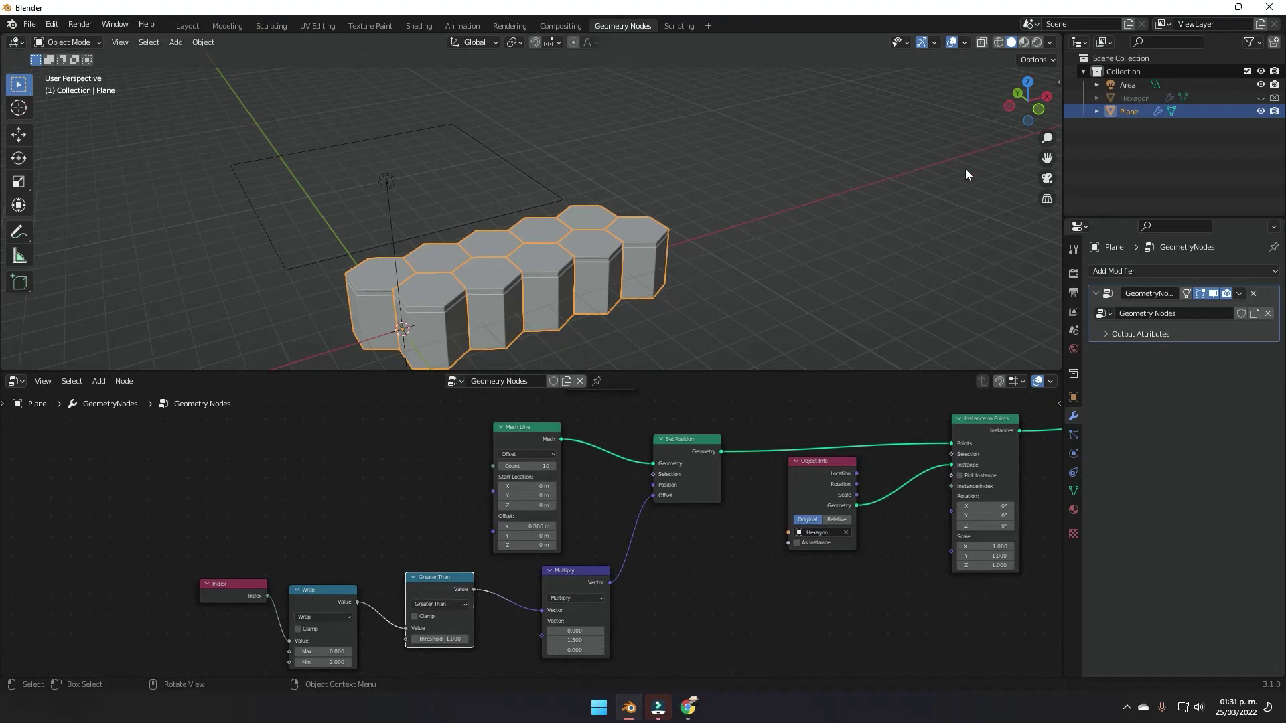
# Step: Set the Mesh Line node's count to 22
pyautogui.moveTo(525, 466); pyautogui.dragTo(556, 466)
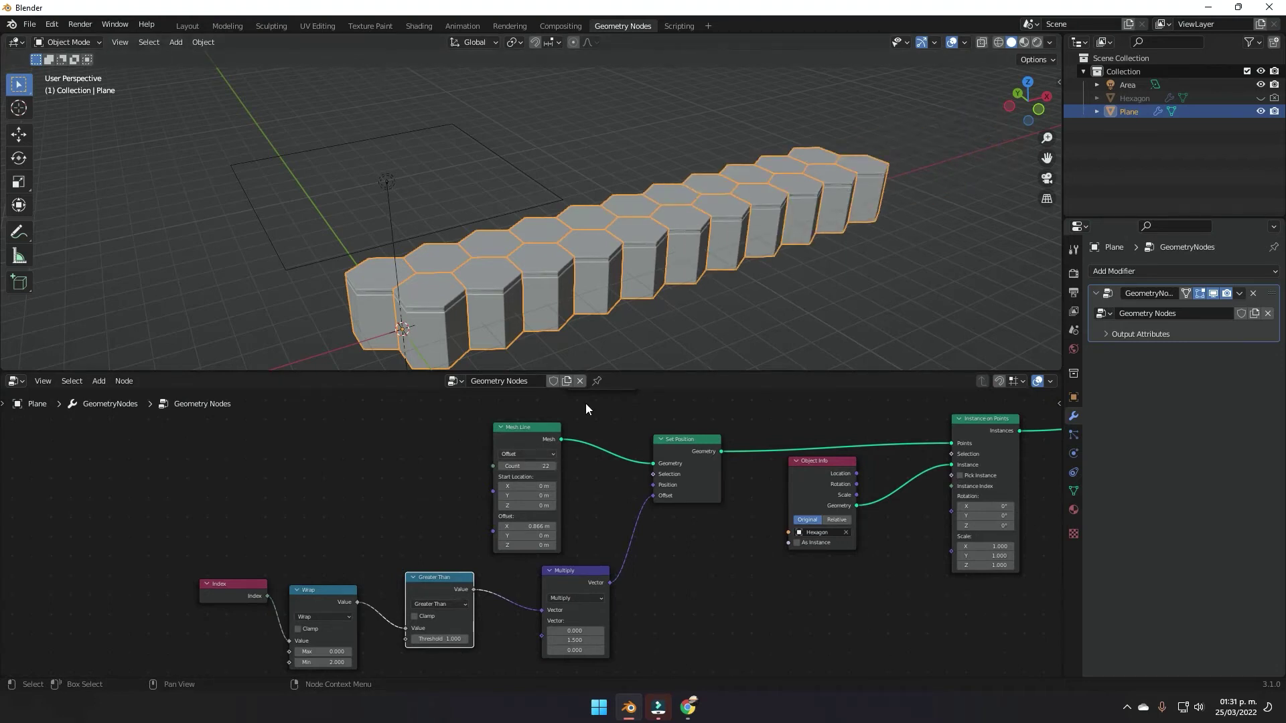
pyautogui.moveTo(707, 235); pyautogui.dragTo(632, 256, button='middle')
pyautogui.scroll(-2, 648, 512)
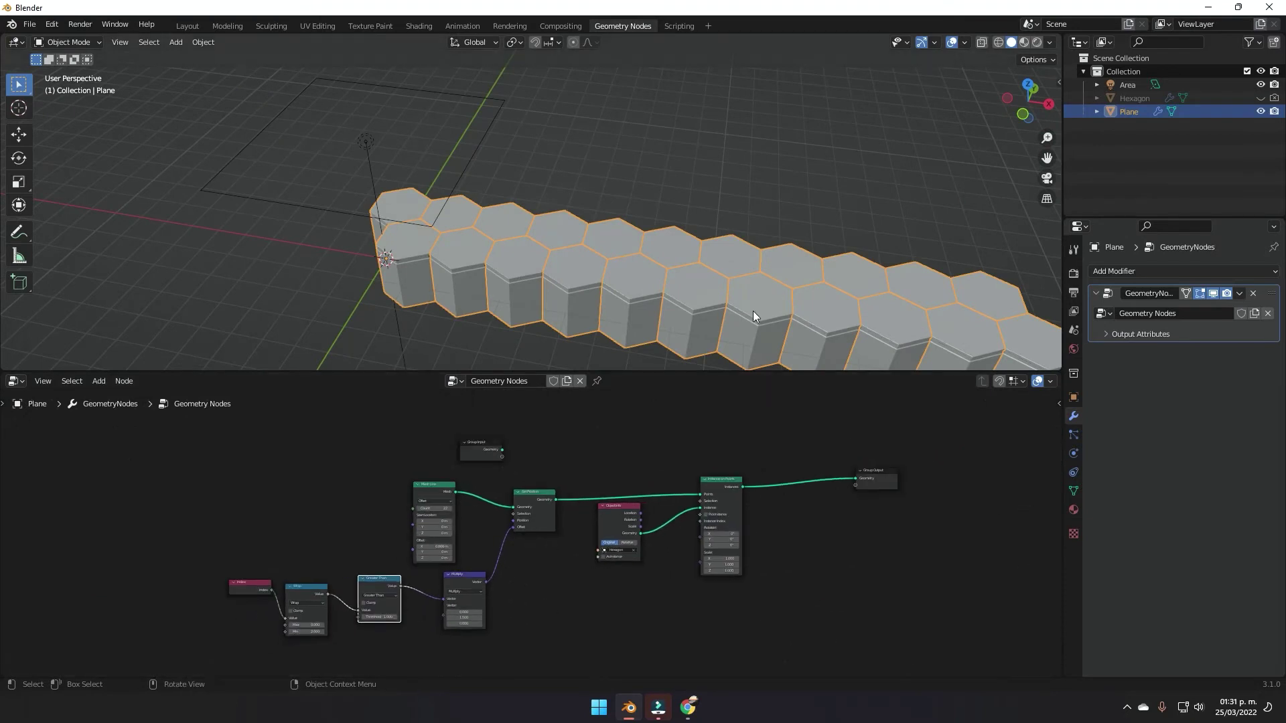
# Step: Move the Mesh Line, Set Position and math nodes farther from Instance on Points, and place Object Info lower to free up space
pyautogui.moveTo(237, 496); pyautogui.dragTo(520, 627)
pyautogui.press('g')
pyautogui.click(374, 512)
pyautogui.click(591, 462)
pyautogui.moveTo(627, 532); pyautogui.dragTo(654, 574)
# Step: Insert a second Instance on Points node into the link between Set Position and the existing Instance on Points
pyautogui.scroll(4, 647, 515)
pyautogui.moveTo(668, 507); pyautogui.dragTo(555, 550, button='middle')
pyautogui.hotkey('shift', 'a')
pyautogui.write('sinsta')
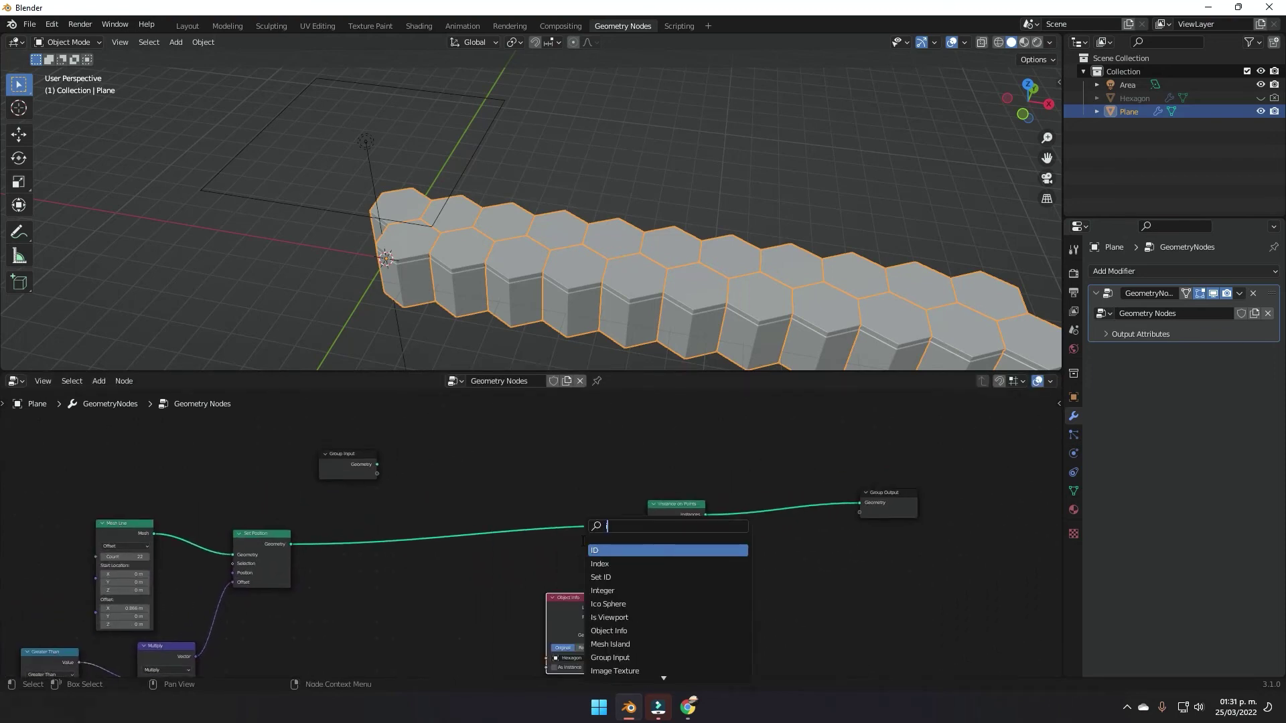
pyautogui.press('Down')
pyautogui.press('Down')
pyautogui.press('Down')
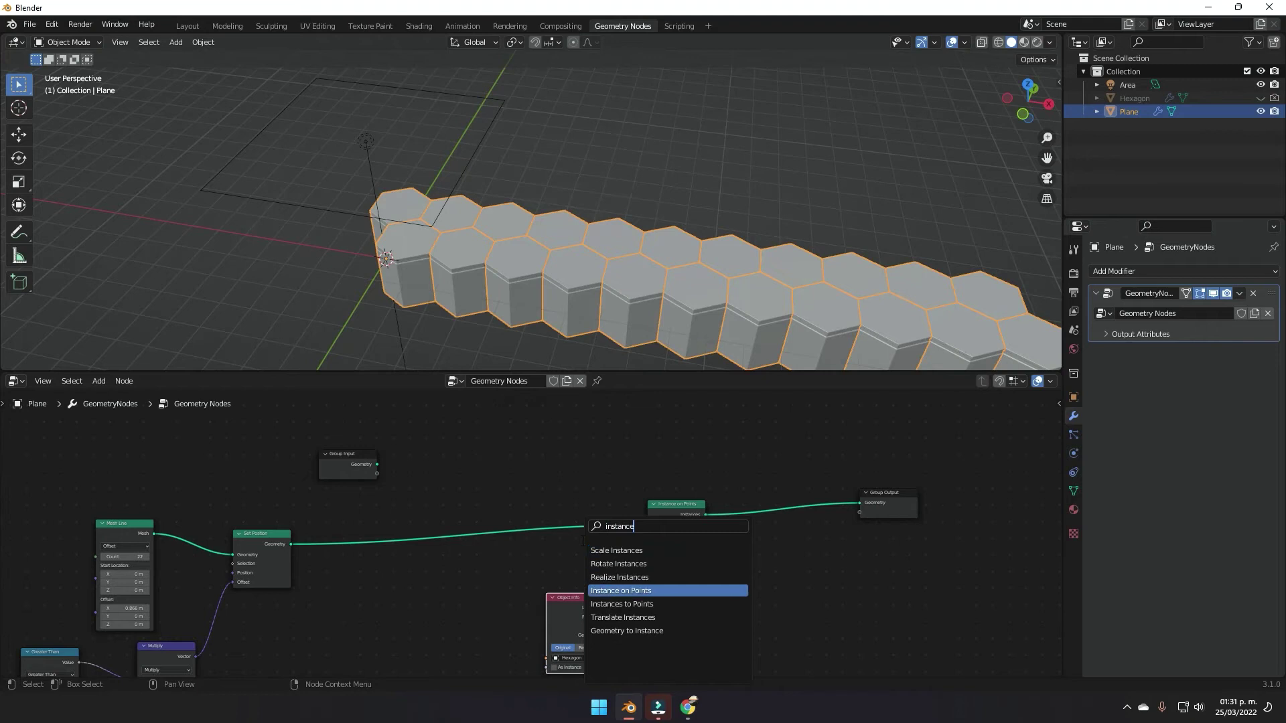
pyautogui.press('Return')
pyautogui.click(492, 519)
pyautogui.scroll(-3, 485, 509)
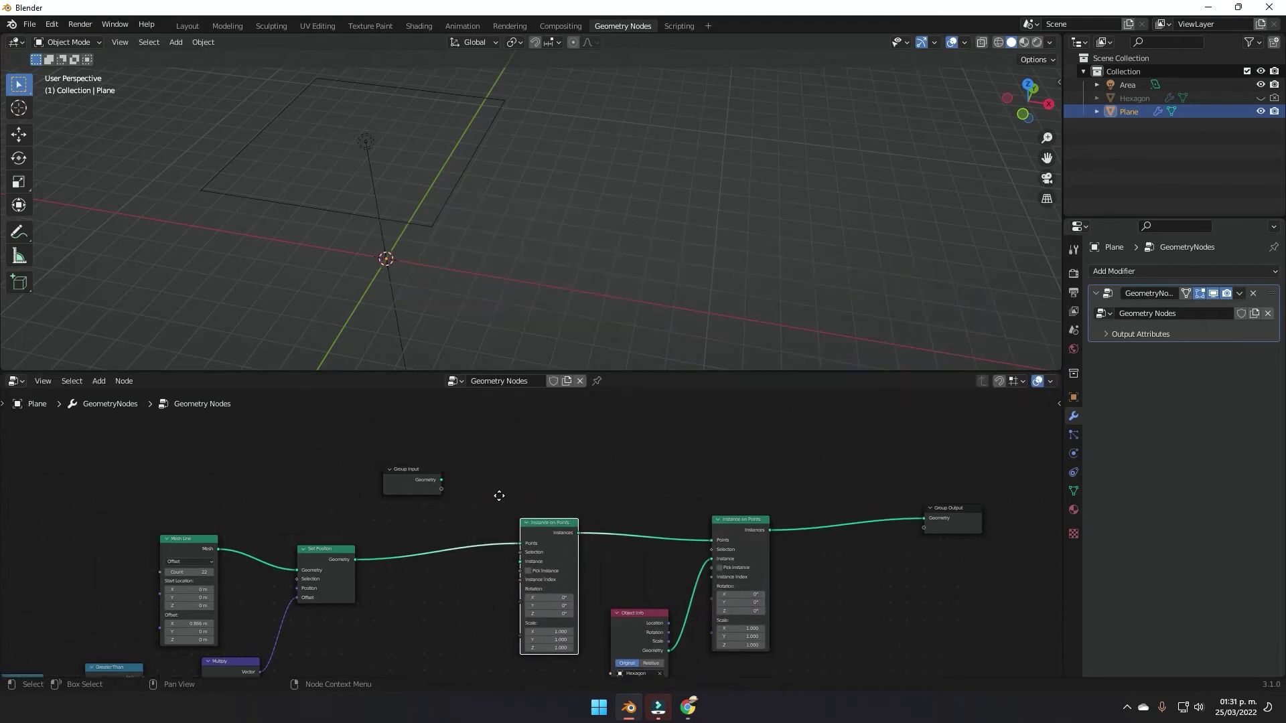
# Step: Duplicate the Mesh Line node and connect the copy's Mesh output to the new Instance on Points node's Instance input
pyautogui.scroll(6, 564, 593)
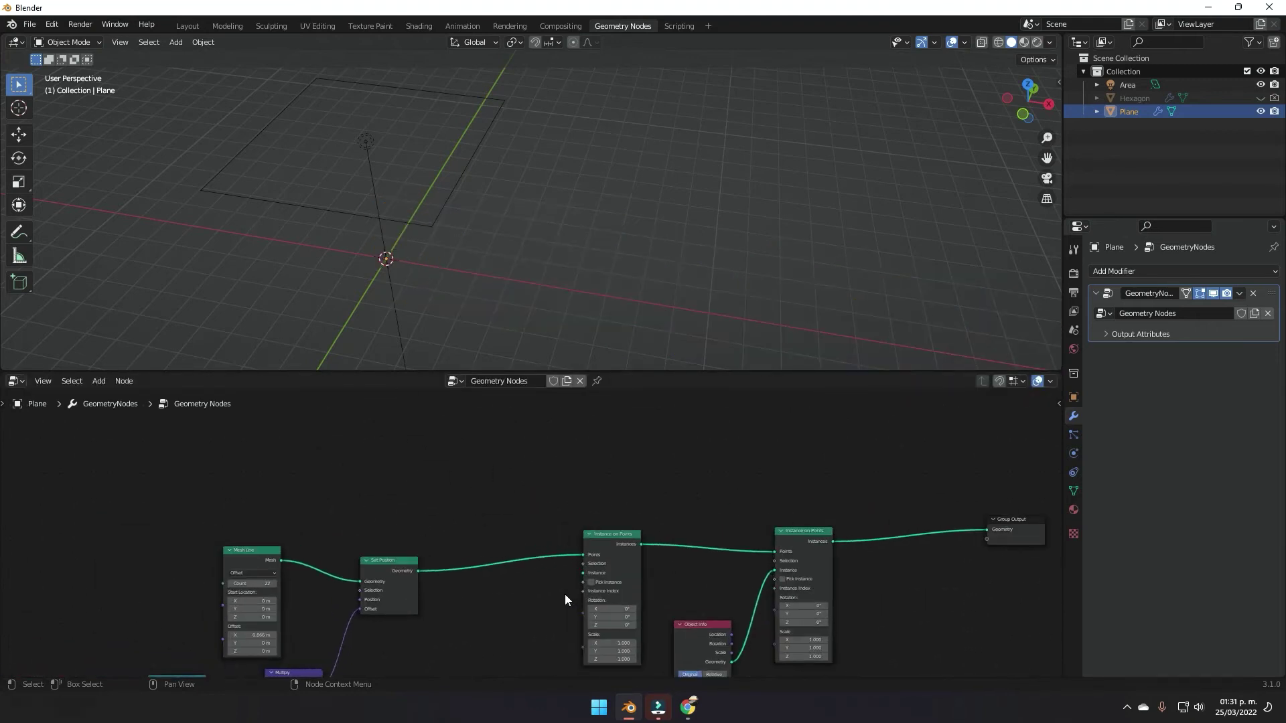
pyautogui.scroll(-3, 588, 560)
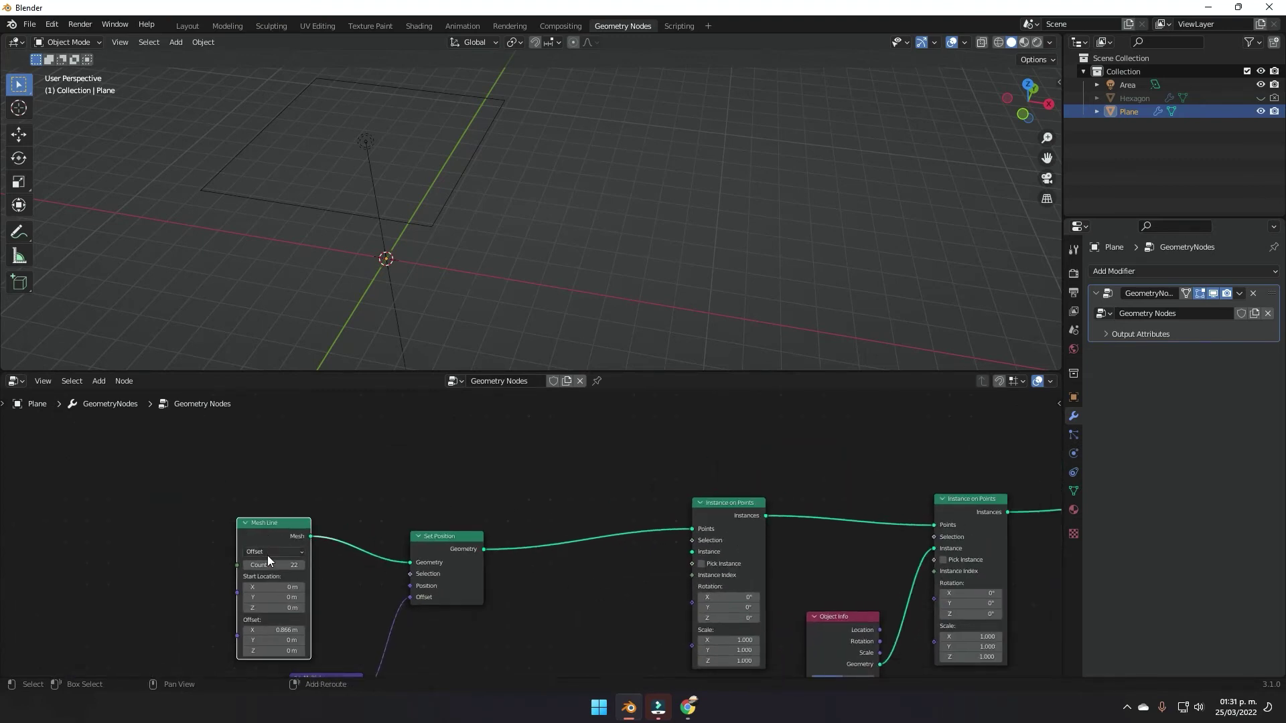
pyautogui.hotkey('shift', 'd')
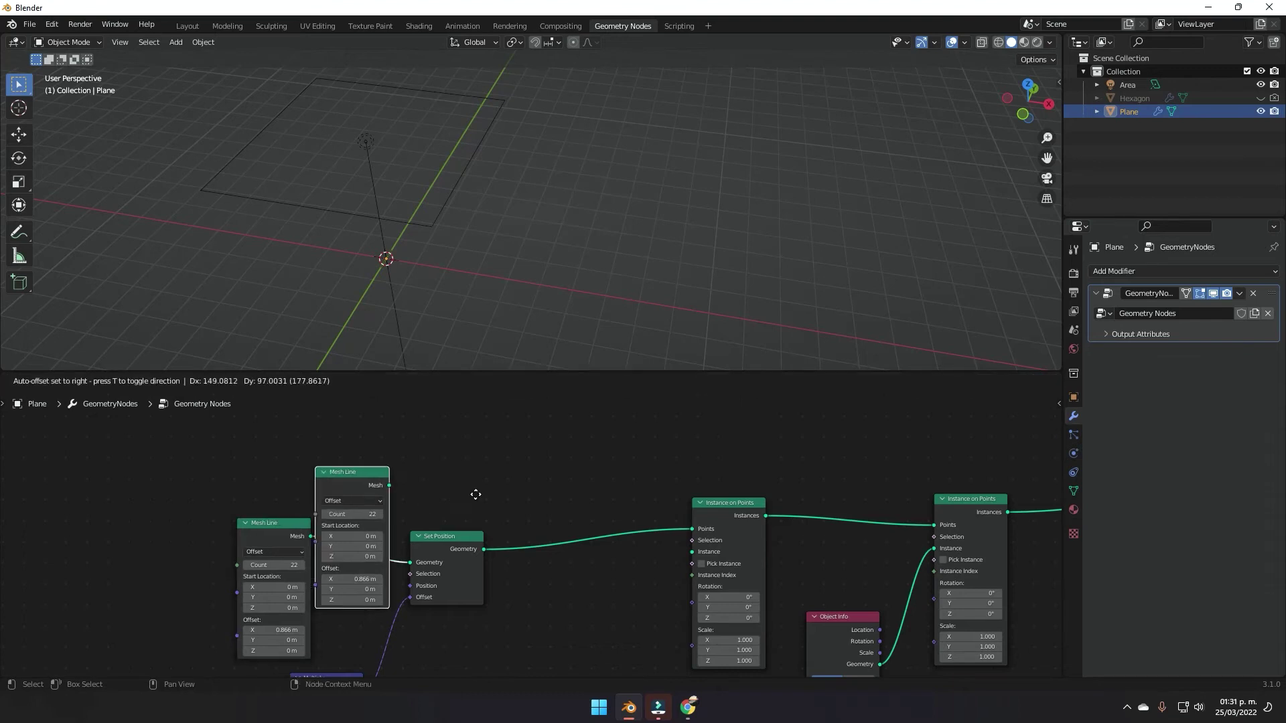
pyautogui.click(583, 419)
pyautogui.scroll(-1, 669, 472)
pyautogui.moveTo(560, 417); pyautogui.dragTo(656, 548)
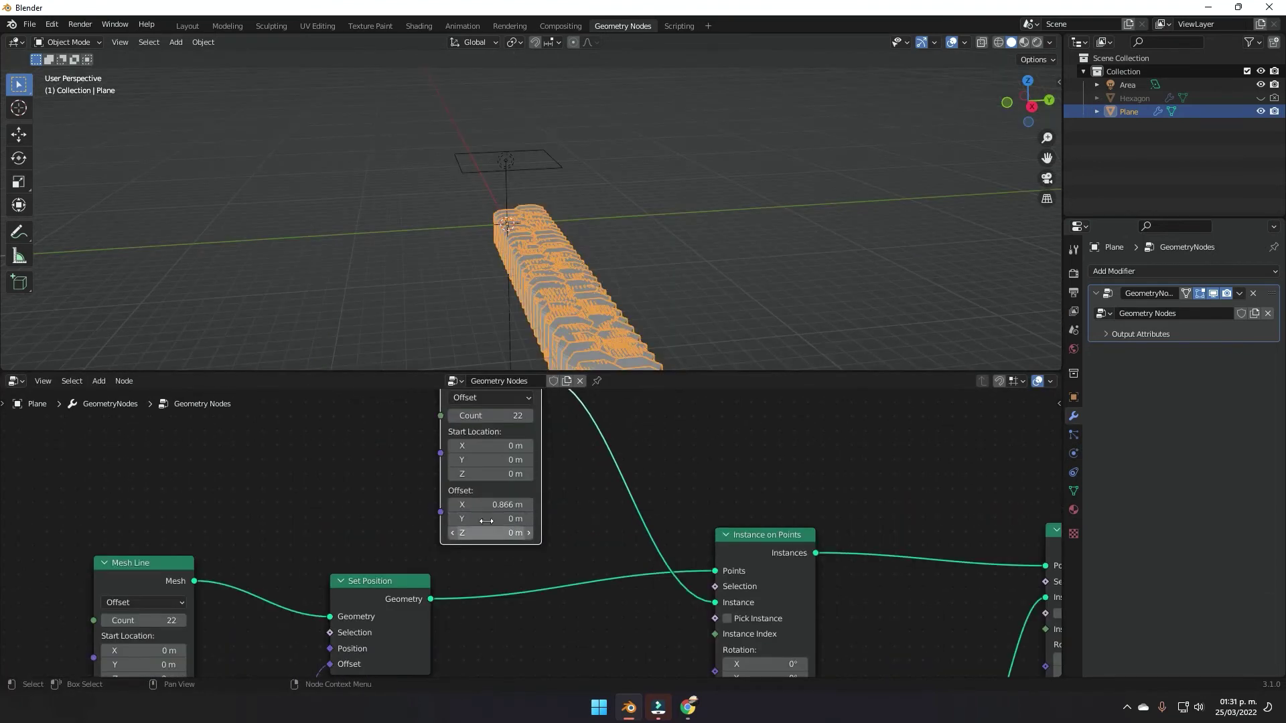
# Step: Set the duplicated Mesh Line node's X offset to 0 m
pyautogui.moveTo(643, 281); pyautogui.dragTo(522, 303, button='middle')
pyautogui.moveTo(589, 464); pyautogui.dragTo(604, 533, button='middle')
pyautogui.click(507, 564)
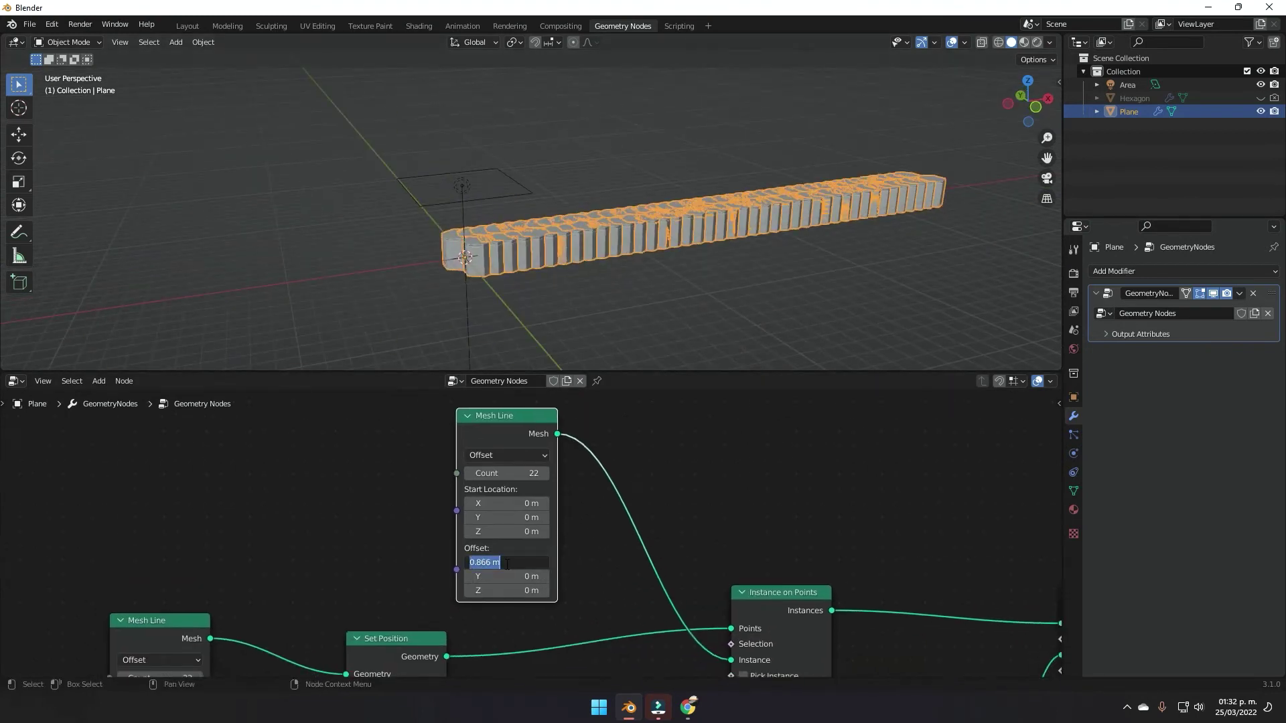
pyautogui.write('0')
pyautogui.press('Return')
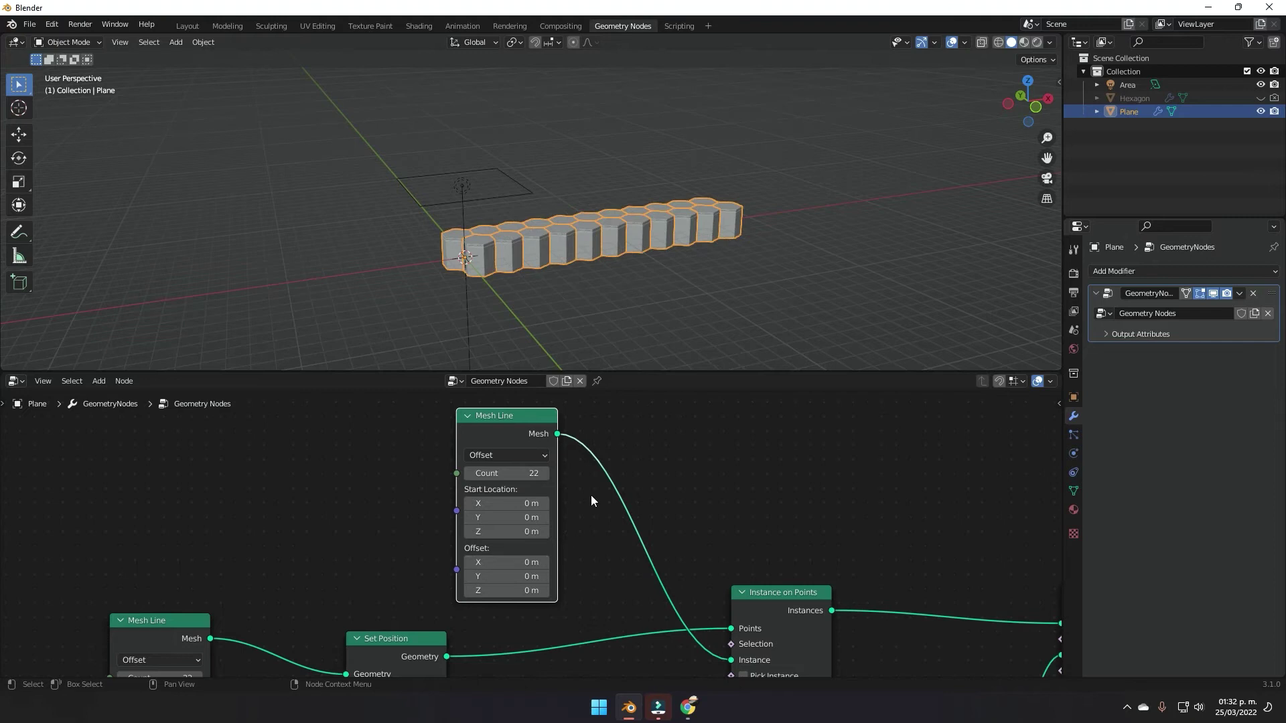
# Step: Set the duplicated Mesh Line node's Y offset to 3 m
pyautogui.moveTo(789, 308); pyautogui.dragTo(771, 265, button='middle')
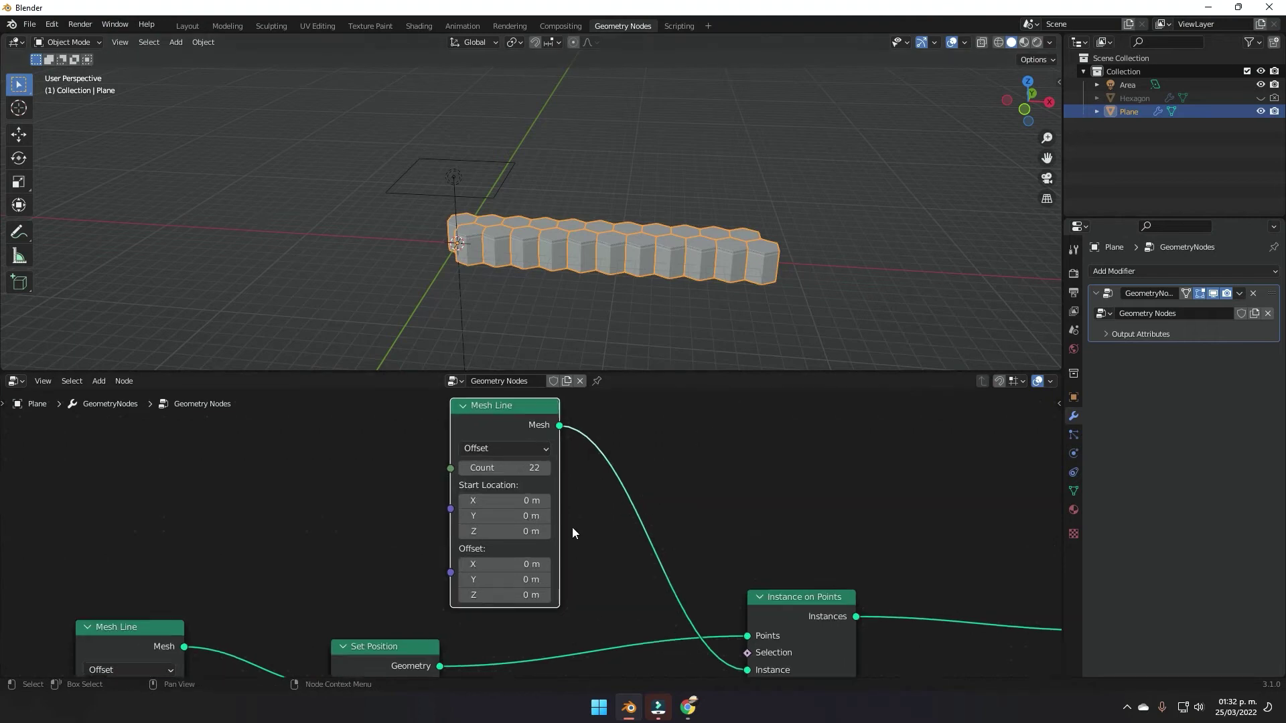
pyautogui.scroll(3, 572, 527)
pyautogui.click(540, 603)
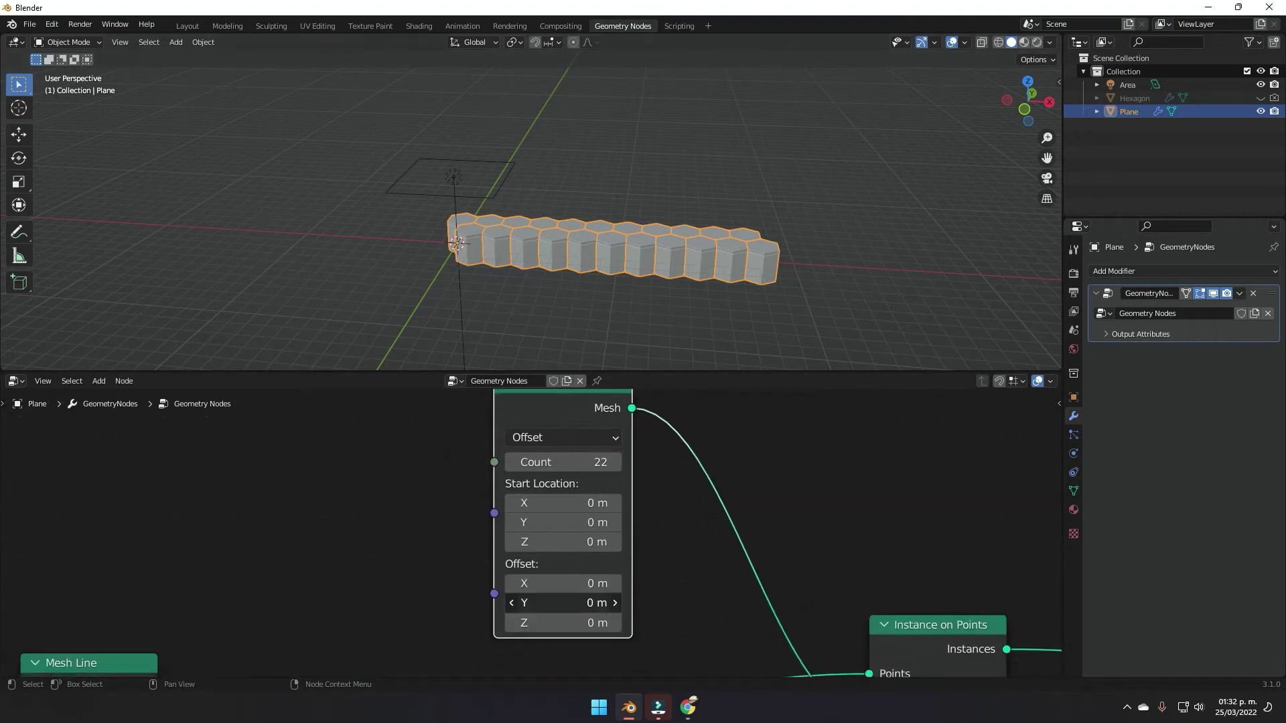
pyautogui.moveTo(540, 603); pyautogui.dragTo(569, 603)
pyautogui.moveTo(651, 231); pyautogui.dragTo(600, 243, button='middle')
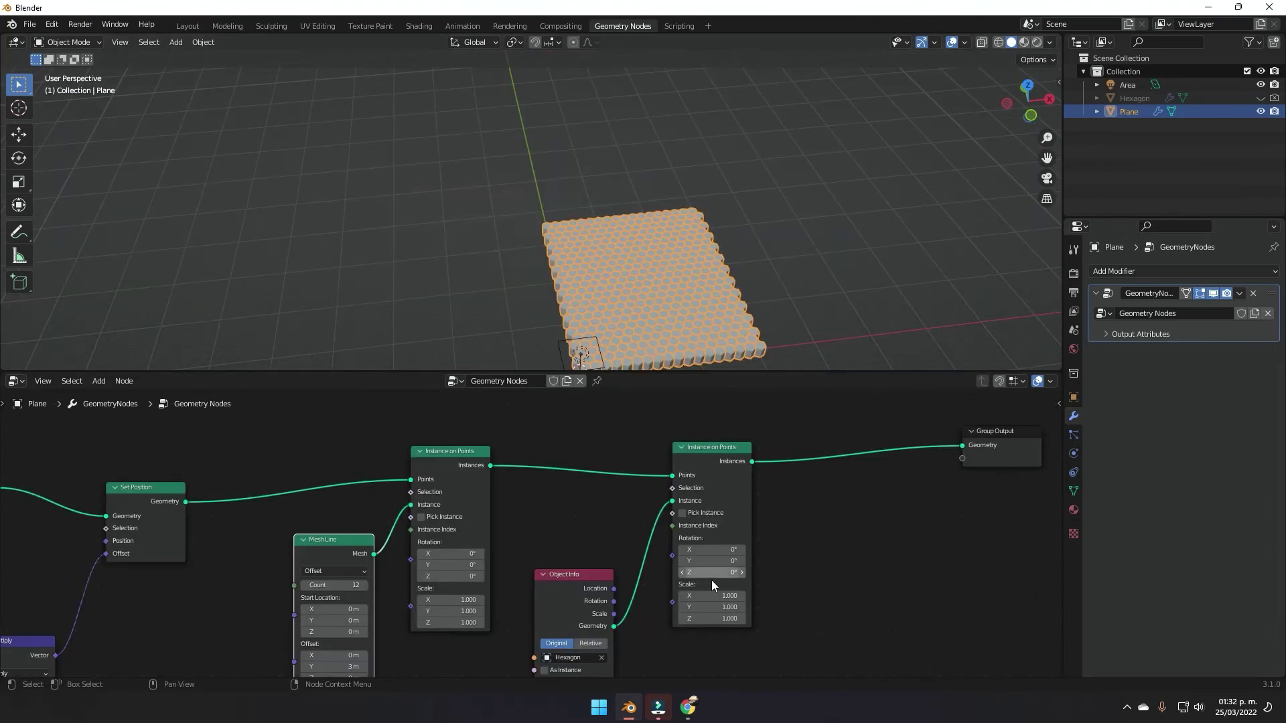
# Step: Move Group Output farther from the last Instance on Points node and place Object Info between the two Instance on Points nodes
pyautogui.scroll(-2, 712, 580)
pyautogui.moveTo(482, 568); pyautogui.dragTo(510, 532)
pyautogui.moveTo(678, 521); pyautogui.dragTo(581, 556, button='middle')
pyautogui.scroll(2, 581, 555)
pyautogui.moveTo(791, 468); pyautogui.dragTo(987, 483)
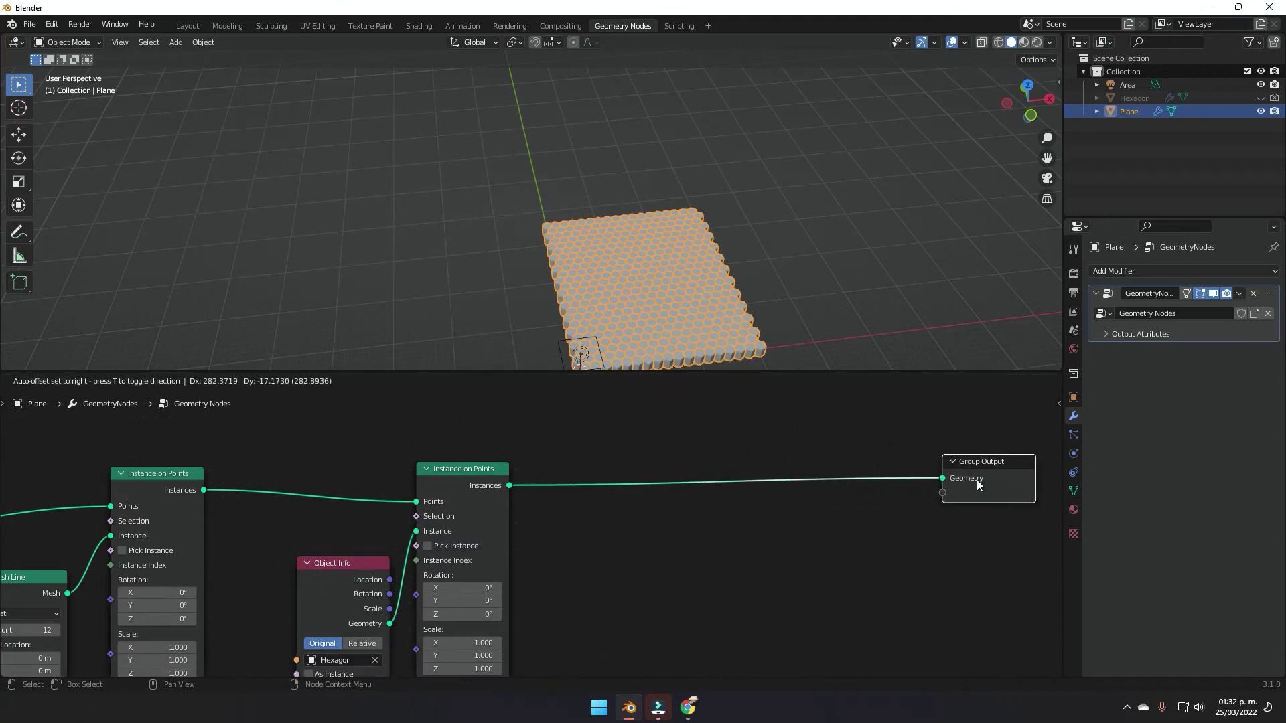
pyautogui.moveTo(571, 512); pyautogui.dragTo(670, 512, button='middle')
pyautogui.scroll(3, 537, 573)
pyautogui.moveTo(436, 563); pyautogui.dragTo(384, 514)
pyautogui.moveTo(721, 537); pyautogui.dragTo(633, 553, button='middle')
pyautogui.scroll(-7, 632, 554)
pyautogui.moveTo(383, 463); pyautogui.dragTo(539, 595)
pyautogui.click(369, 544)
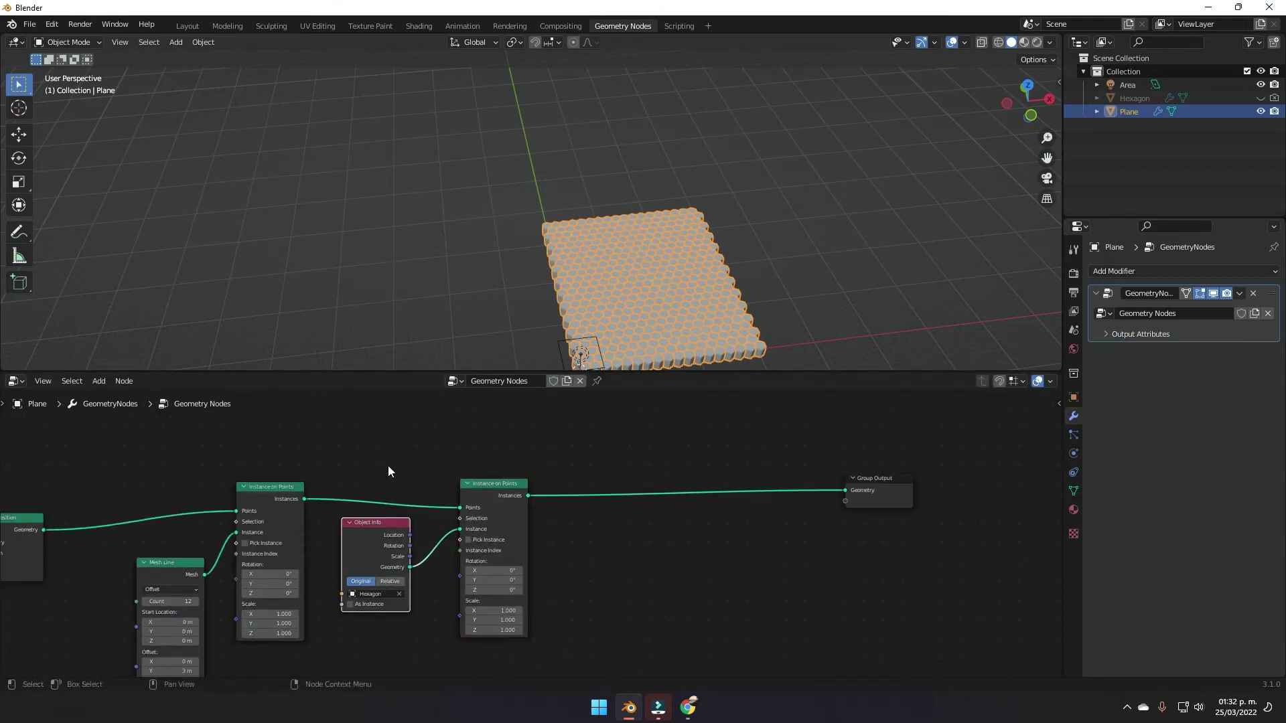
# Step: Insert a Realize Instances node into the link between the last Instance on Points node and Group Output
pyautogui.click(730, 550)
pyautogui.scroll(4, 729, 549)
pyautogui.moveTo(729, 549); pyautogui.dragTo(675, 537, button='middle')
pyautogui.moveTo(569, 535); pyautogui.dragTo(649, 540, button='middle')
pyautogui.hotkey('shift', 'a')
pyautogui.write('real')
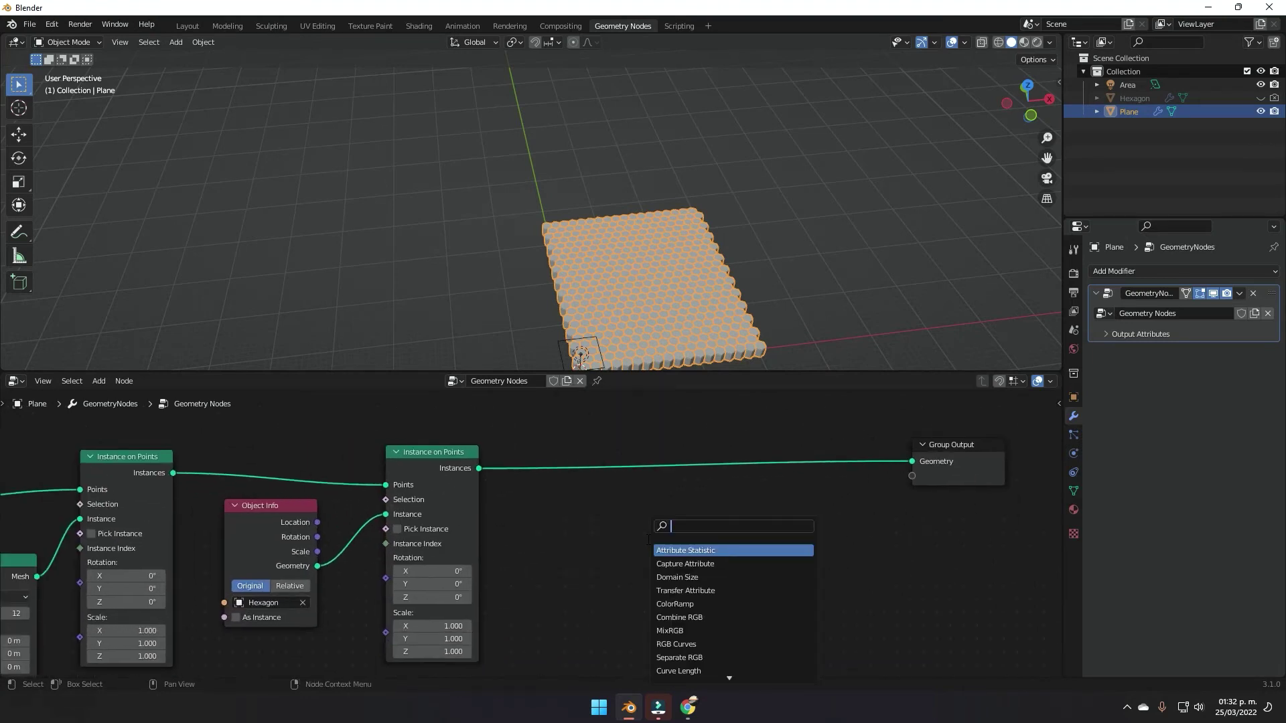
pyautogui.press('Return')
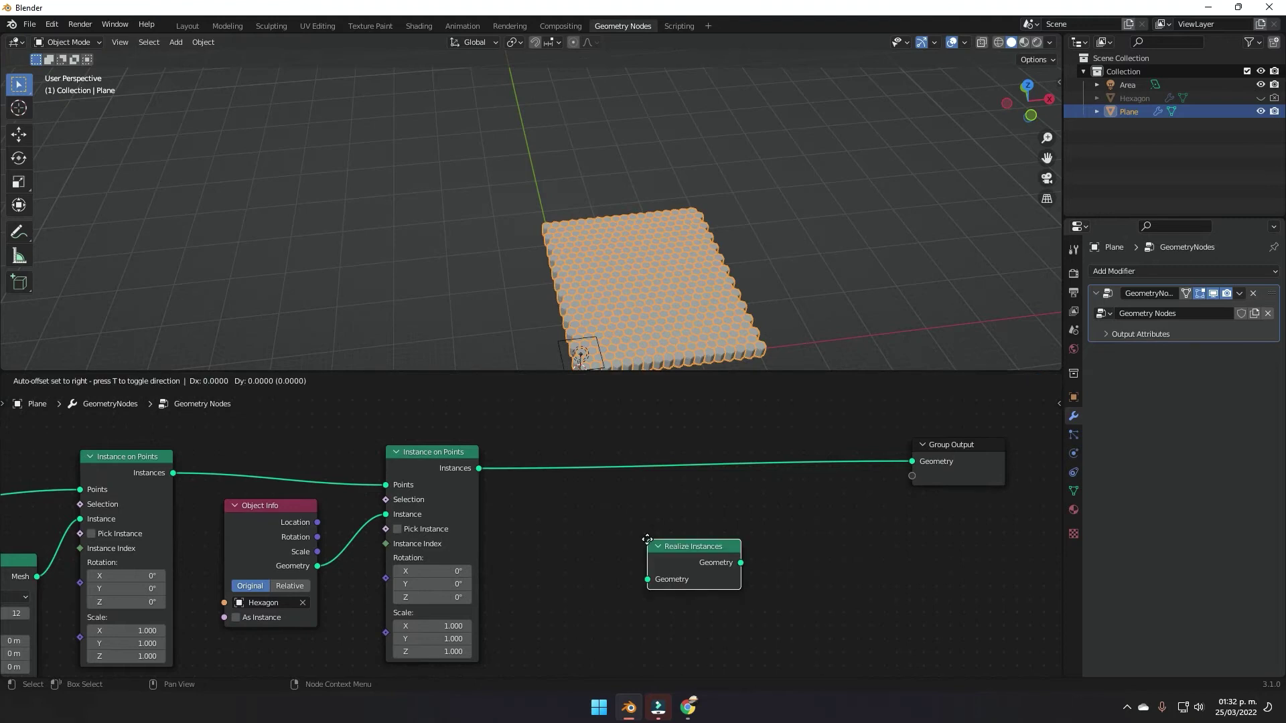
pyautogui.click(577, 448)
# Step: Insert a Set Position node between Realize Instances and Group Output
pyautogui.scroll(3, 755, 549)
pyautogui.moveTo(790, 302); pyautogui.dragTo(670, 228, button='middle')
pyautogui.scroll(6, 828, 285)
pyautogui.hotkey('shift', 'a')
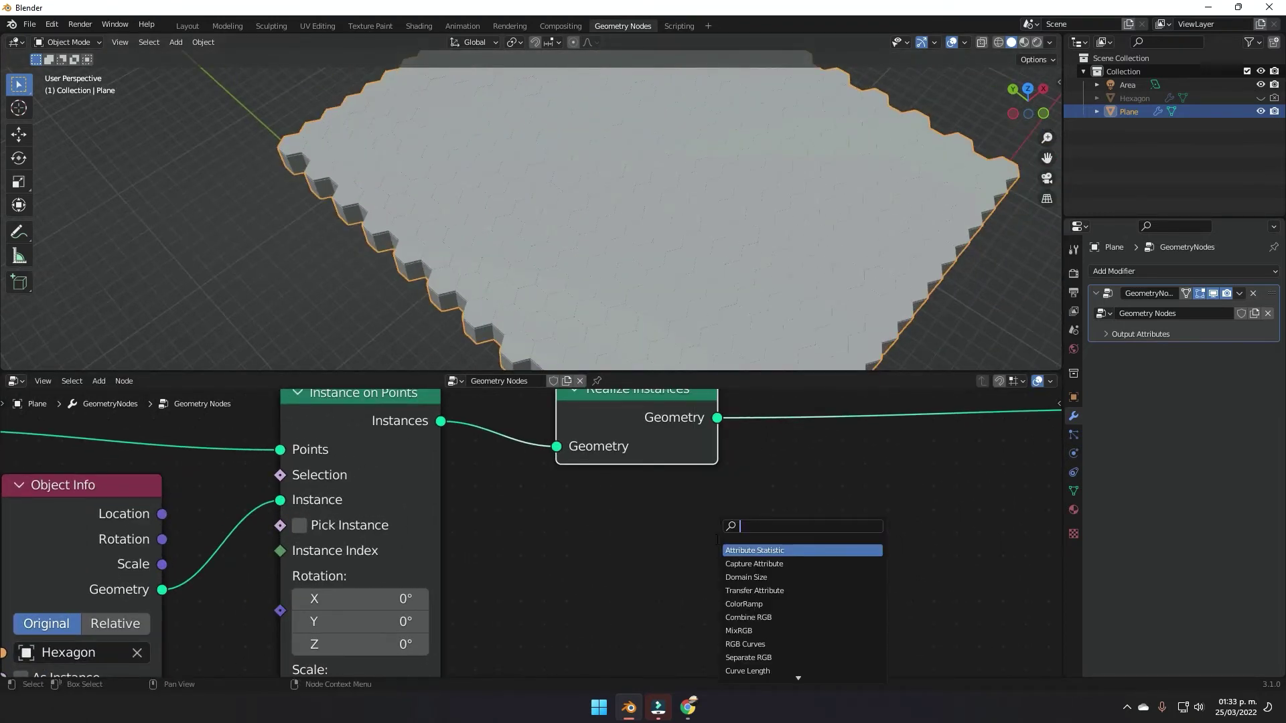
pyautogui.write('set')
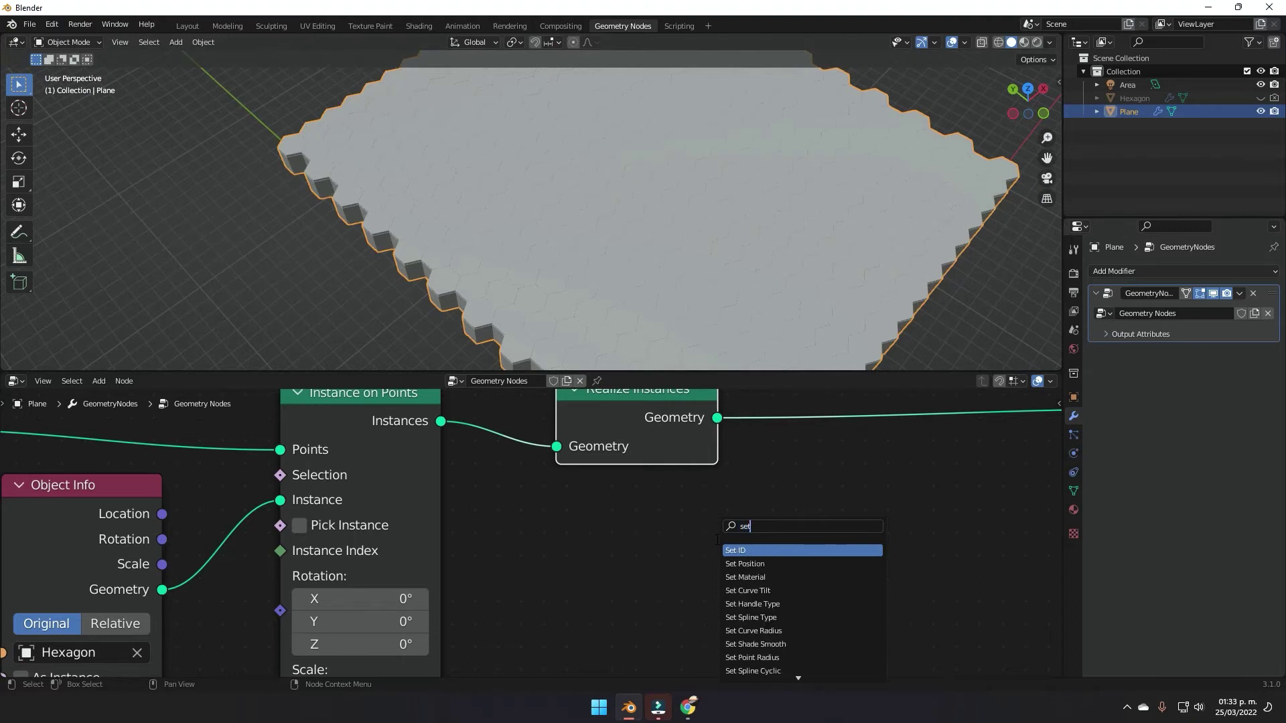
pyautogui.click(746, 563)
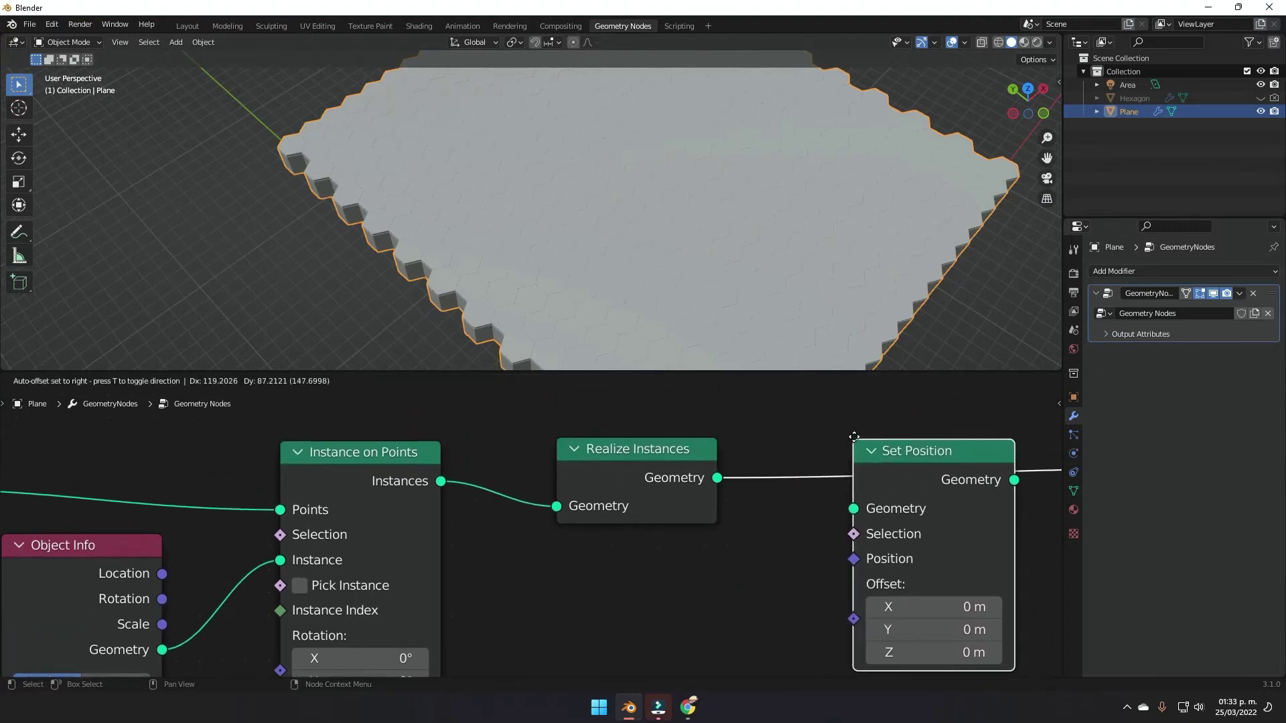
pyautogui.click(854, 437)
# Step: Add a Noise Texture node below Realize Instances and connect its Fac output to the new Set Position node's Offset
pyautogui.scroll(-7, 949, 599)
pyautogui.moveTo(944, 597); pyautogui.dragTo(764, 543, button='middle')
pyautogui.scroll(5, 742, 542)
pyautogui.moveTo(582, 575); pyautogui.dragTo(673, 548, button='middle')
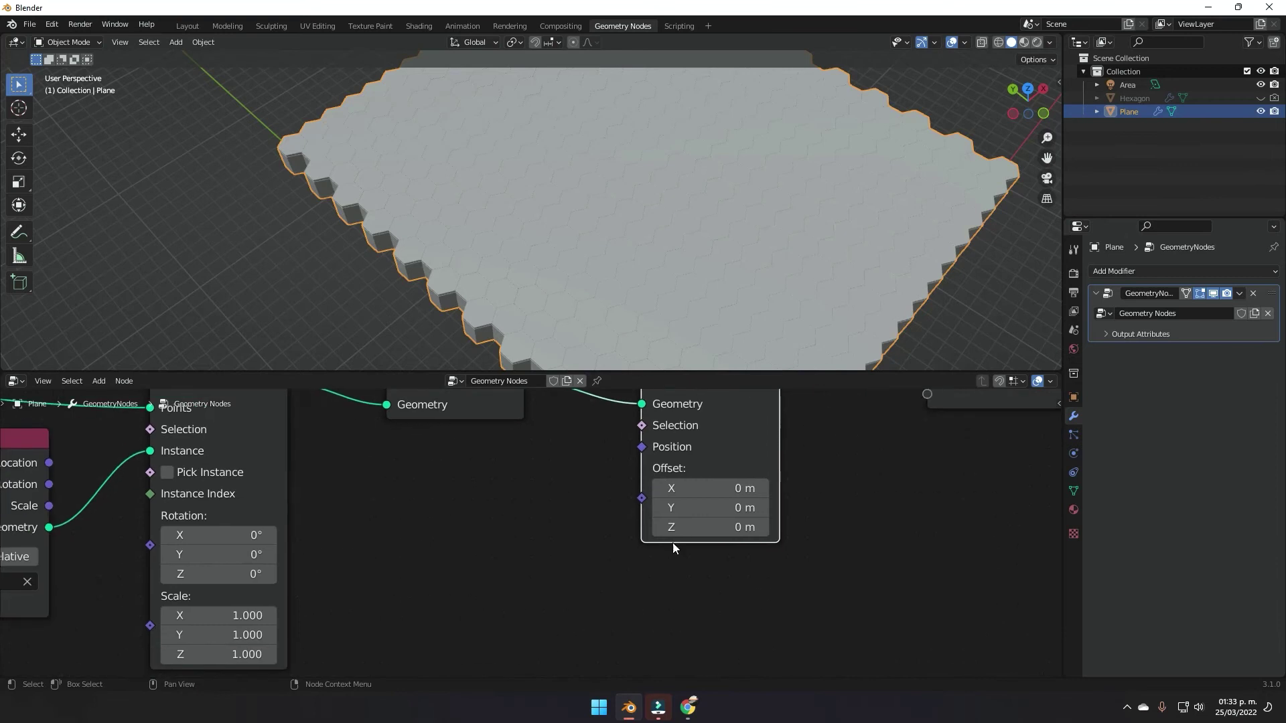
pyautogui.hotkey('shift', 'a')
pyautogui.click(649, 545)
pyautogui.write('noise')
pyautogui.press('Down')
pyautogui.press('Return')
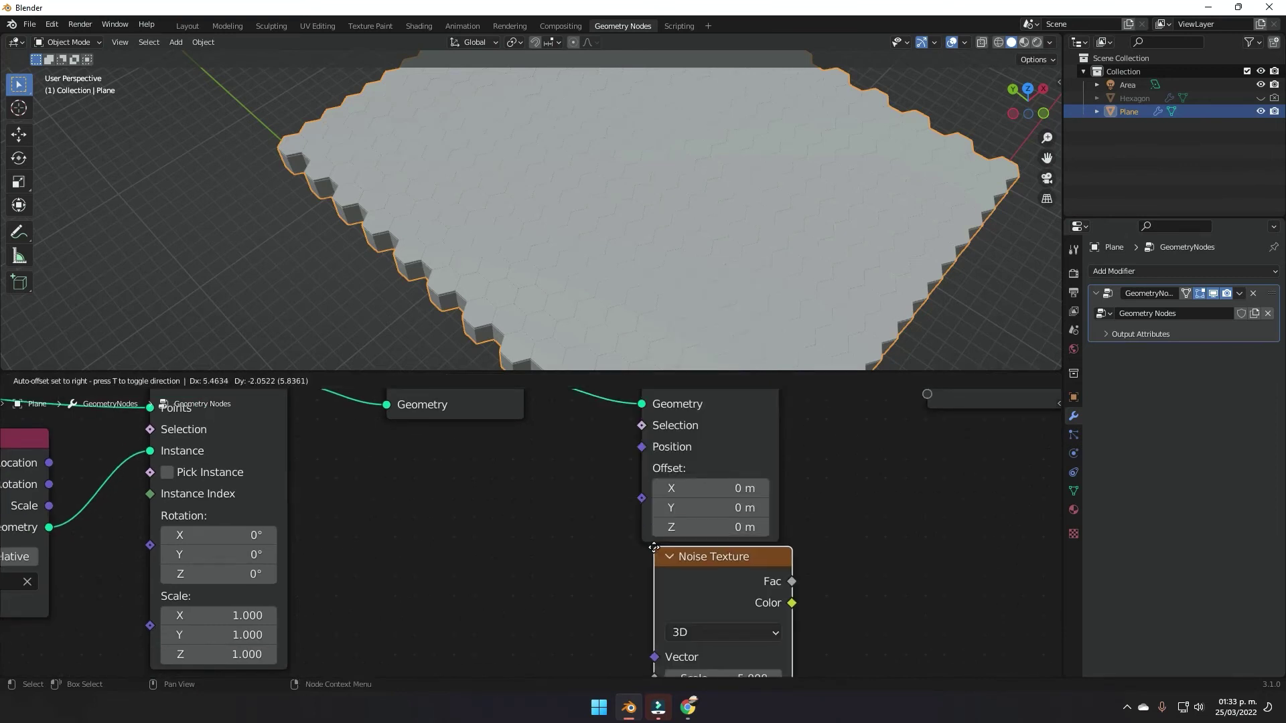
pyautogui.click(413, 505)
pyautogui.moveTo(551, 538); pyautogui.dragTo(640, 500)
pyautogui.moveTo(634, 574); pyautogui.dragTo(701, 499, button='middle')
pyautogui.scroll(-4, 701, 497)
pyautogui.moveTo(583, 315); pyautogui.dragTo(576, 255, button='middle')
pyautogui.scroll(1, 631, 488)
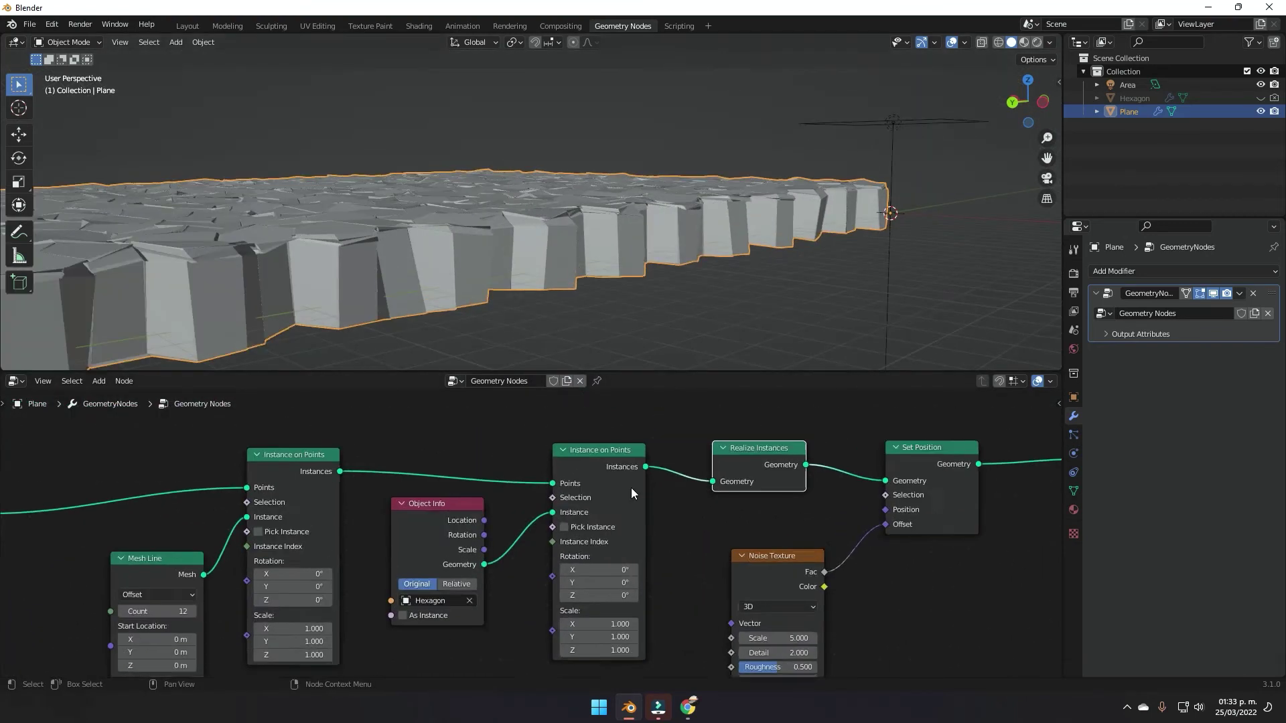
# Step: Move the Object Info node slightly lower and closer to the last Instance on Points node
pyautogui.scroll(1, 631, 488)
pyautogui.moveTo(677, 515); pyautogui.dragTo(624, 549, button='middle')
pyautogui.moveTo(631, 424); pyautogui.dragTo(785, 511)
pyautogui.moveTo(472, 437); pyautogui.dragTo(596, 503)
pyautogui.moveTo(416, 476); pyautogui.dragTo(471, 428, button='middle')
pyautogui.click(424, 532)
pyautogui.moveTo(523, 596); pyautogui.dragTo(590, 607, button='middle')
pyautogui.moveTo(474, 519); pyautogui.dragTo(509, 546)
# Step: Remove the Realize Instances node before Set Position while keeping the link through it
pyautogui.click(839, 437)
pyautogui.press('ctrl')
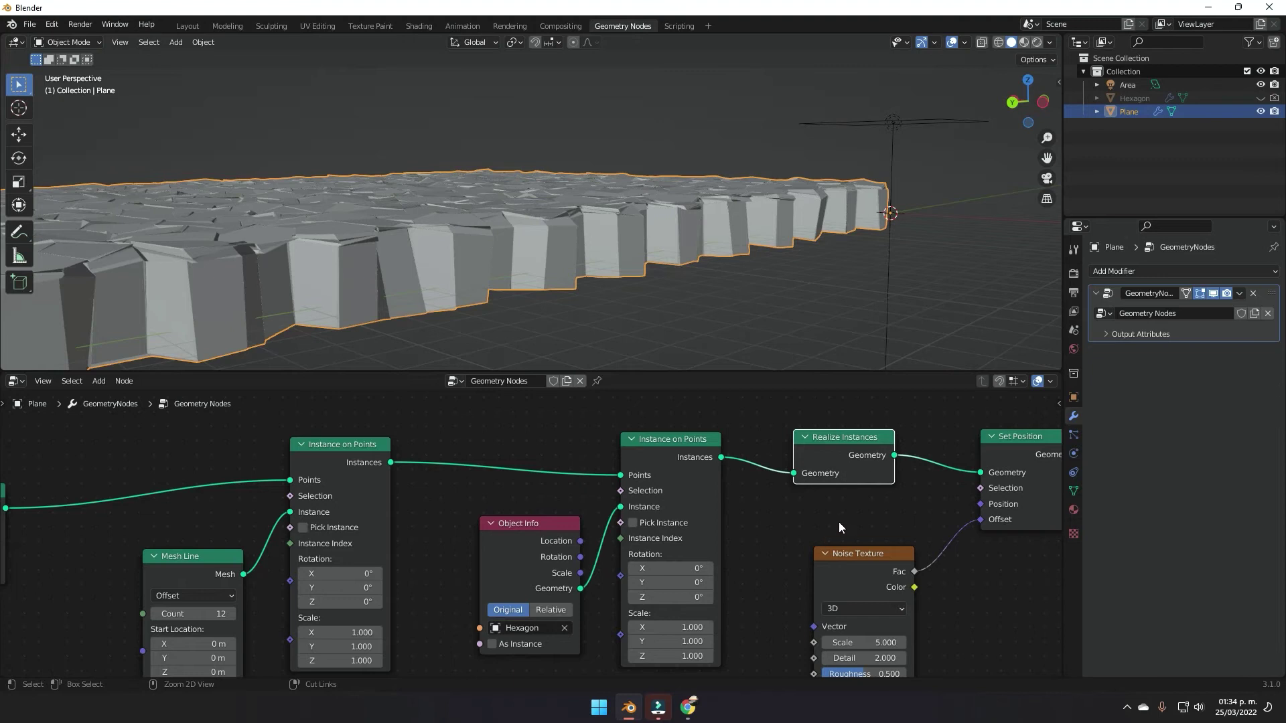
pyautogui.hotkey('ctrl', 'x')
# Step: Insert a Realize Instances node into the link between the two Instance on Points nodes
pyautogui.hotkey('shift', 'a')
pyautogui.click(493, 452)
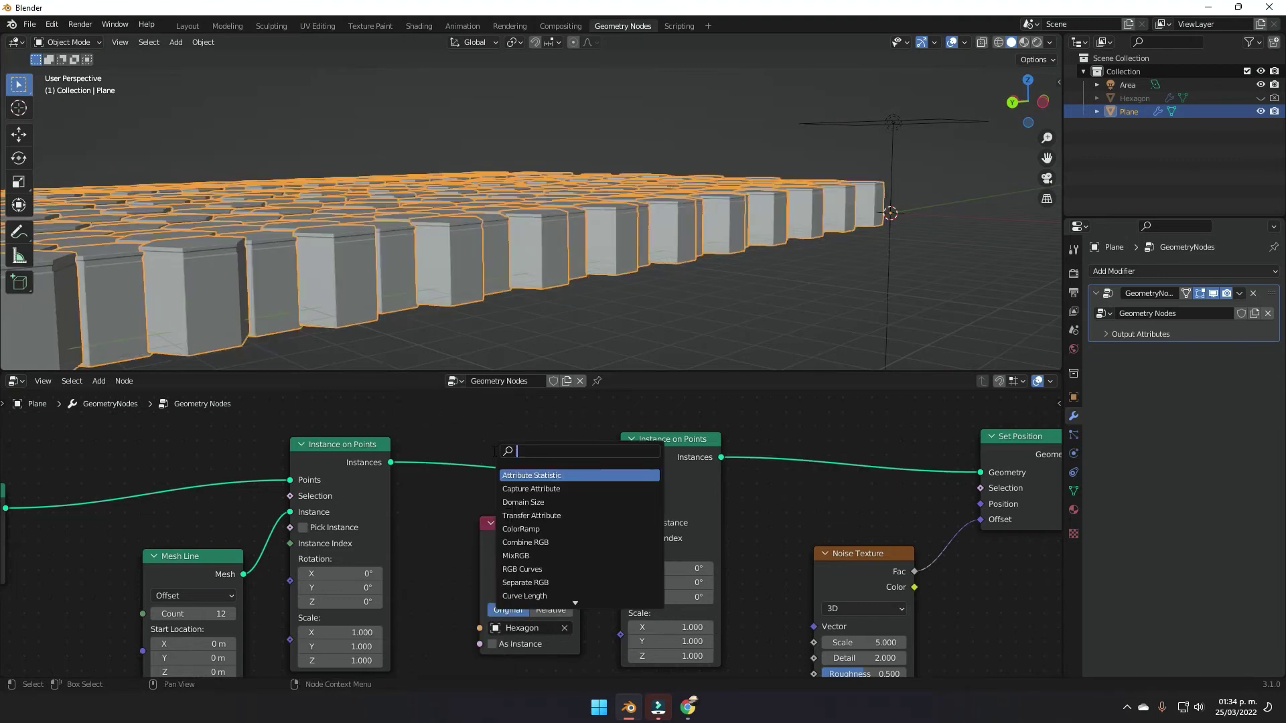
pyautogui.write('realiz')
pyautogui.press('Return')
pyautogui.click(455, 446)
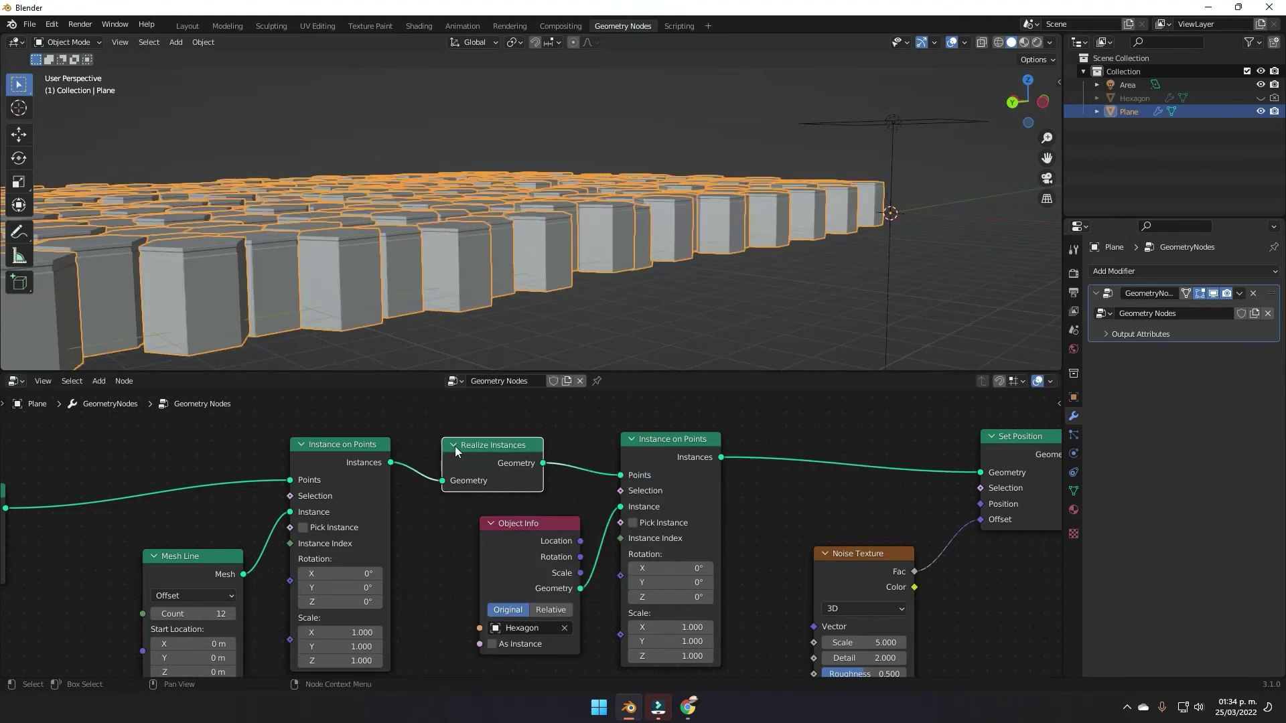
# Step: Set the Noise Texture node's dimensions to 4D
pyautogui.moveTo(520, 580)
pyautogui.mouseDown(button='middle')
pyautogui.moveTo(612, 549)
pyautogui.moveTo(688, 569)
pyautogui.mouseUp(button='middle')
pyautogui.moveTo(585, 522); pyautogui.dragTo(655, 501, button='middle')
pyautogui.scroll(-2, 478, 566)
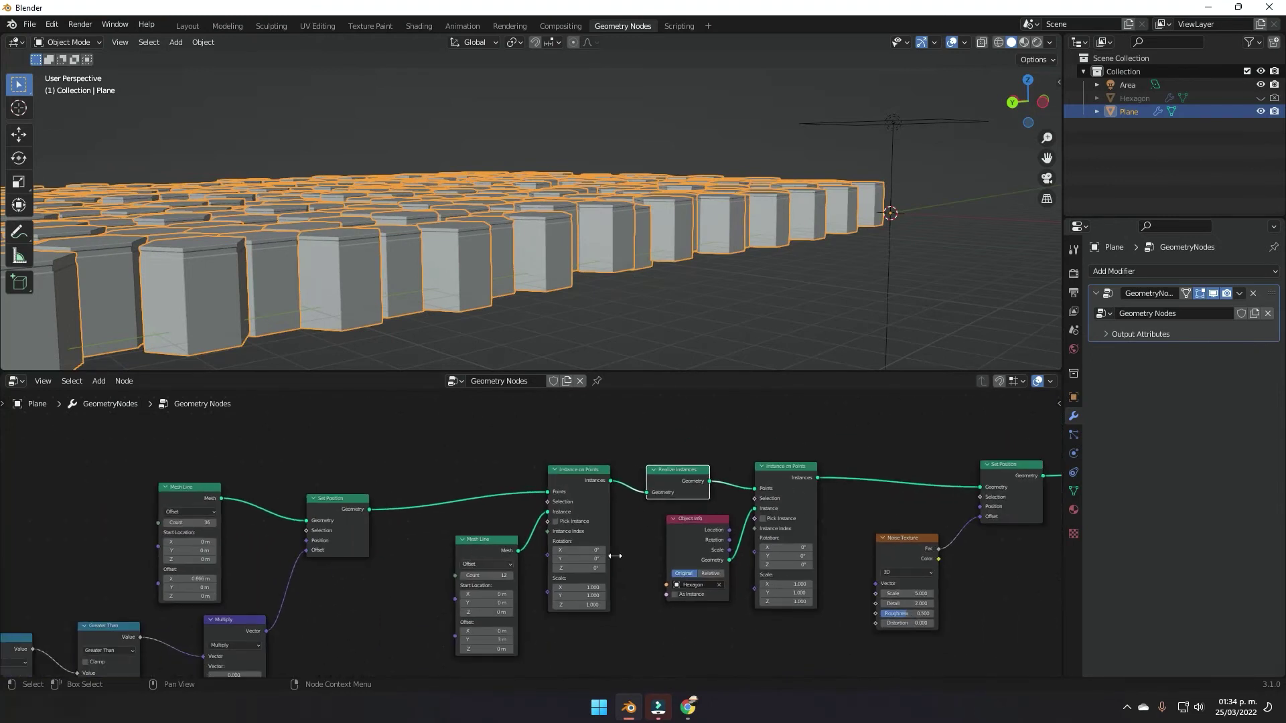
pyautogui.moveTo(898, 547); pyautogui.dragTo(711, 545, button='middle')
pyautogui.moveTo(949, 530); pyautogui.dragTo(761, 520, button='middle')
pyautogui.scroll(7, 760, 521)
pyautogui.moveTo(632, 180); pyautogui.dragTo(802, 175, button='middle')
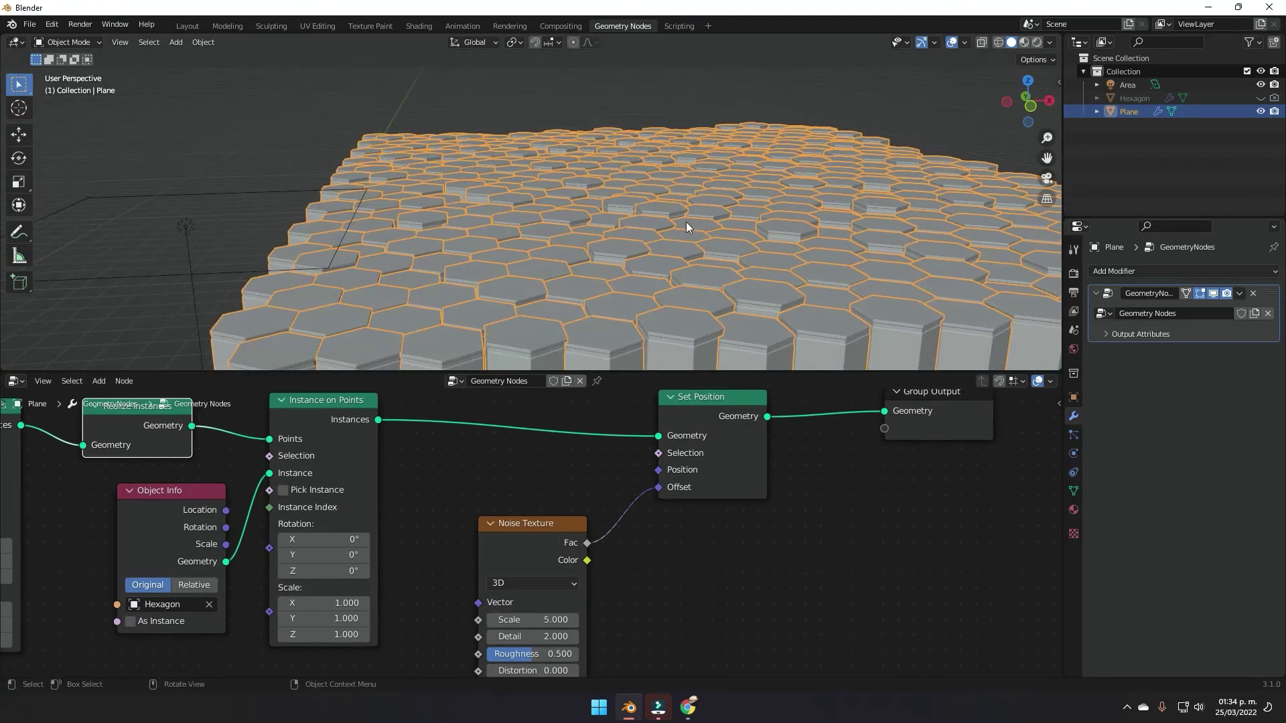
pyautogui.moveTo(686, 222); pyautogui.dragTo(720, 487, button='middle')
pyautogui.click(544, 581)
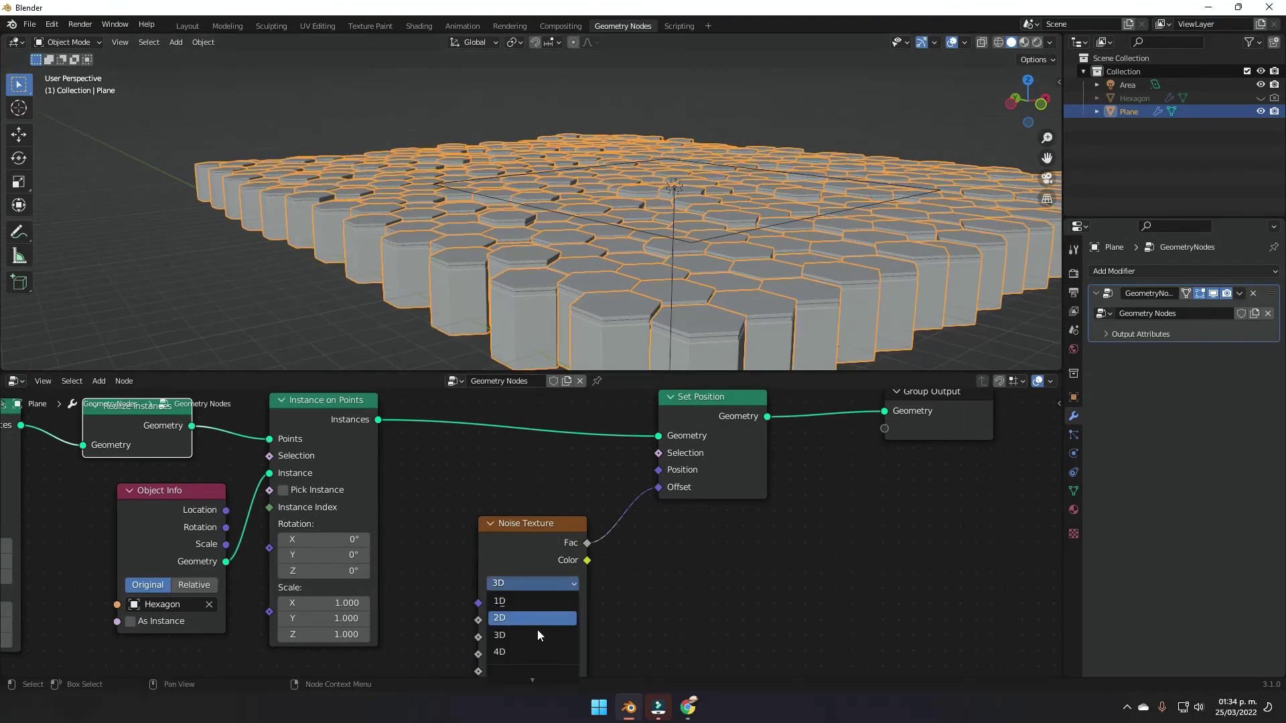
pyautogui.click(537, 653)
# Step: Insert a Combine XYZ node into the link between the Noise Texture and the Set Position Offset
pyautogui.moveTo(672, 592); pyautogui.dragTo(618, 534, button='middle')
pyautogui.moveTo(611, 316); pyautogui.dragTo(713, 294, button='middle')
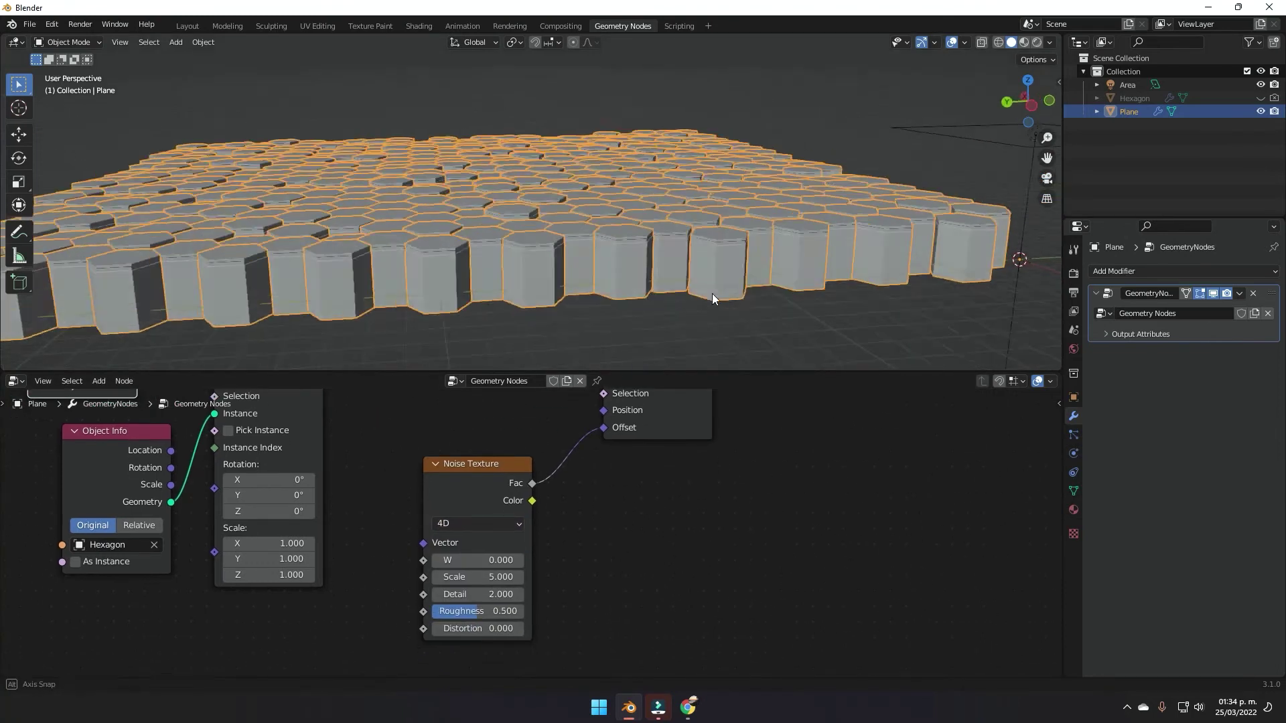
pyautogui.moveTo(431, 225); pyautogui.dragTo(517, 255, button='middle')
pyautogui.moveTo(588, 493); pyautogui.dragTo(695, 528, button='middle')
pyautogui.hotkey('shift', 'a')
pyautogui.write('s')
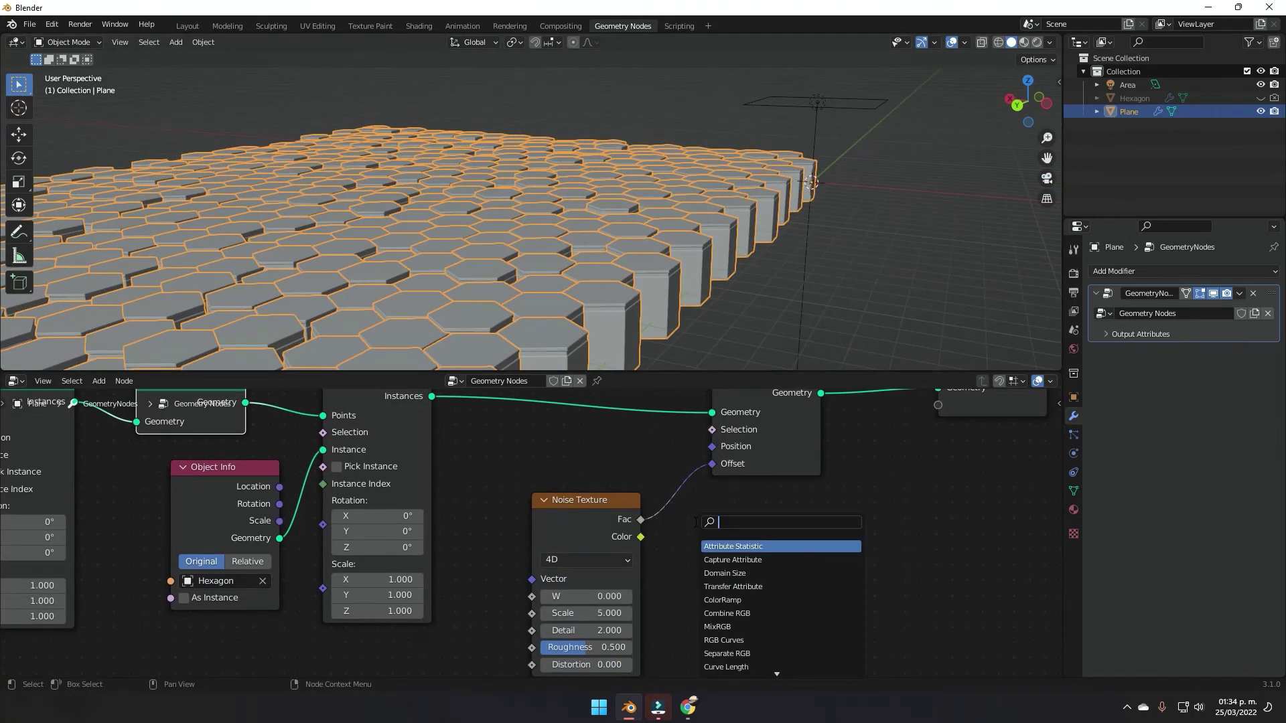
pyautogui.write('combi')
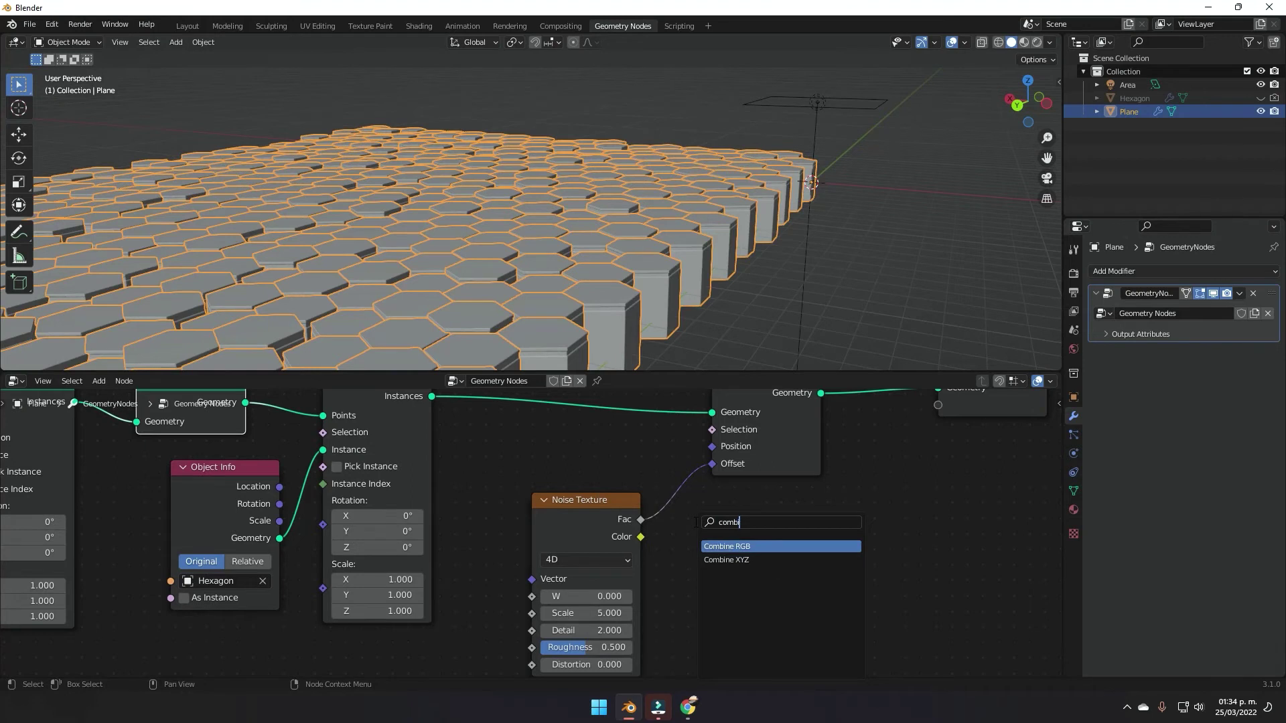
pyautogui.press('Down')
pyautogui.press('Return')
pyautogui.click(637, 477)
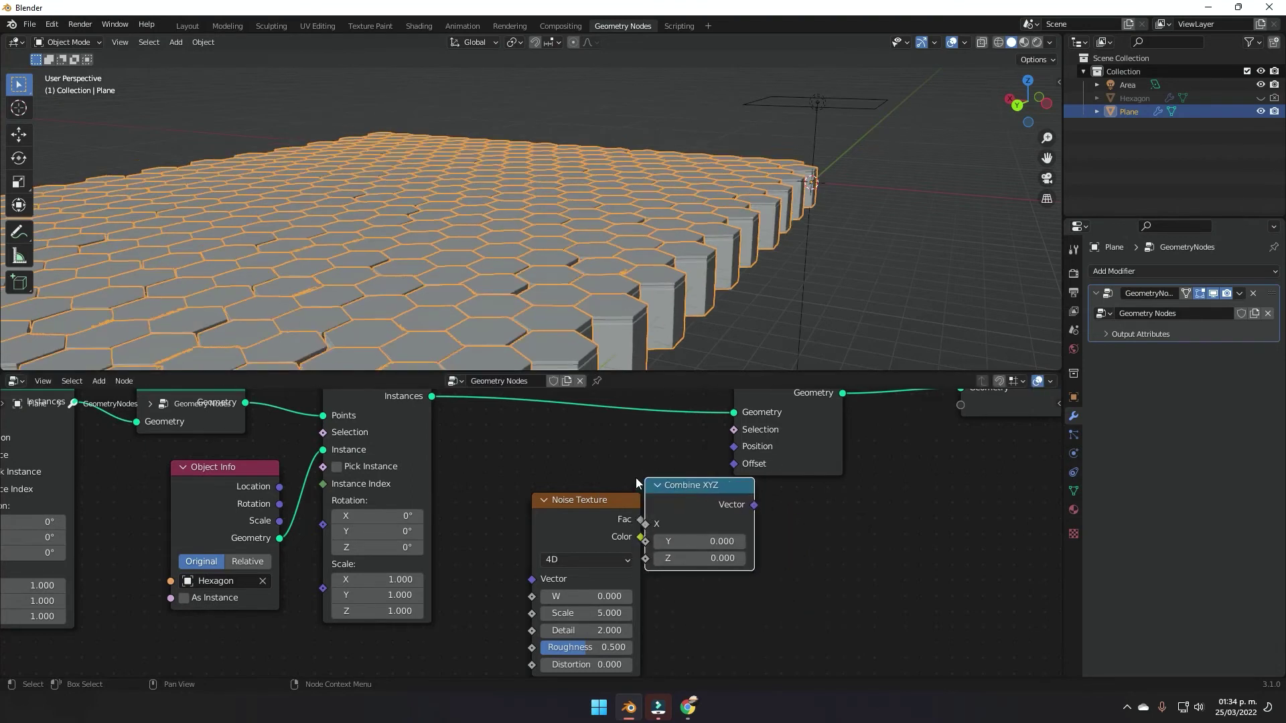
# Step: Reconnect the noise Fac output to the Z input of Combine XYZ and set the noise W to 4 and Scale to 4.2
pyautogui.moveTo(776, 291); pyautogui.dragTo(710, 352, button='middle')
pyautogui.moveTo(690, 482); pyautogui.dragTo(584, 473, button='middle')
pyautogui.scroll(4, 556, 495)
pyautogui.moveTo(533, 501); pyautogui.dragTo(618, 553)
pyautogui.click(584, 492)
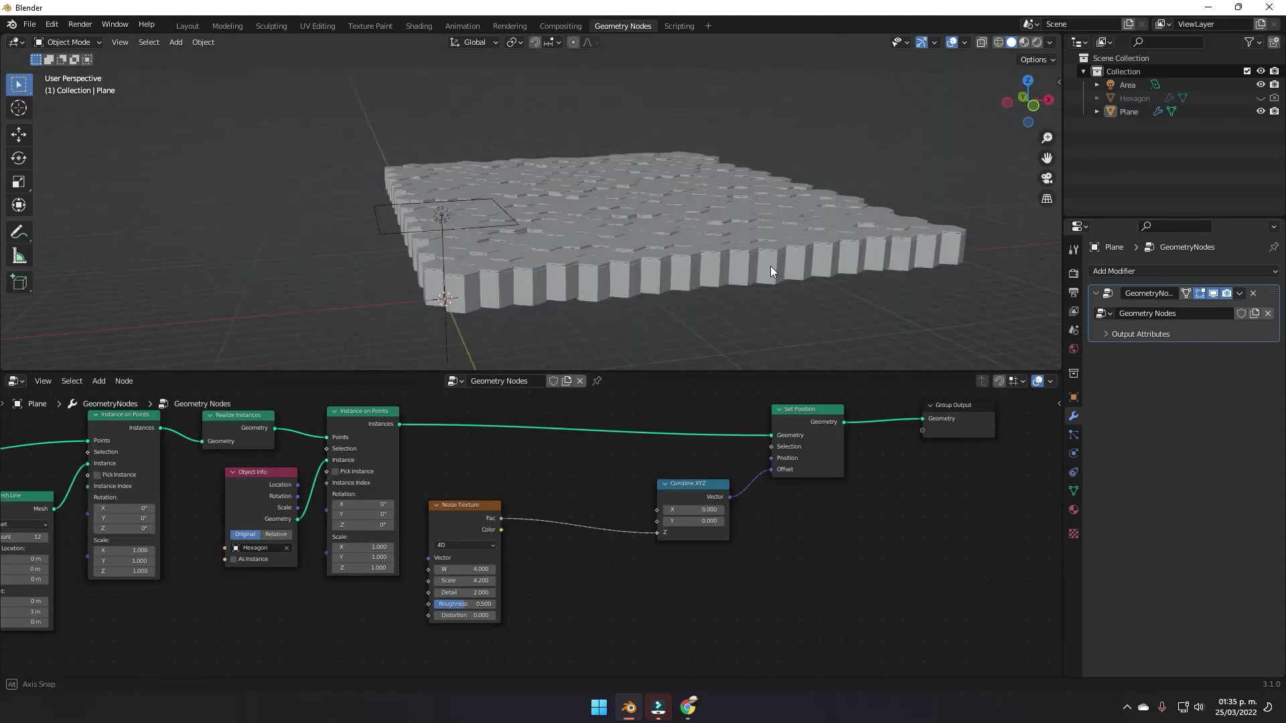
# Step: Set the noise W back to 0 and move the Noise Texture node closer to Combine XYZ
pyautogui.moveTo(770, 267); pyautogui.dragTo(627, 269, button='middle')
pyautogui.moveTo(506, 268); pyautogui.dragTo(589, 247, button='middle')
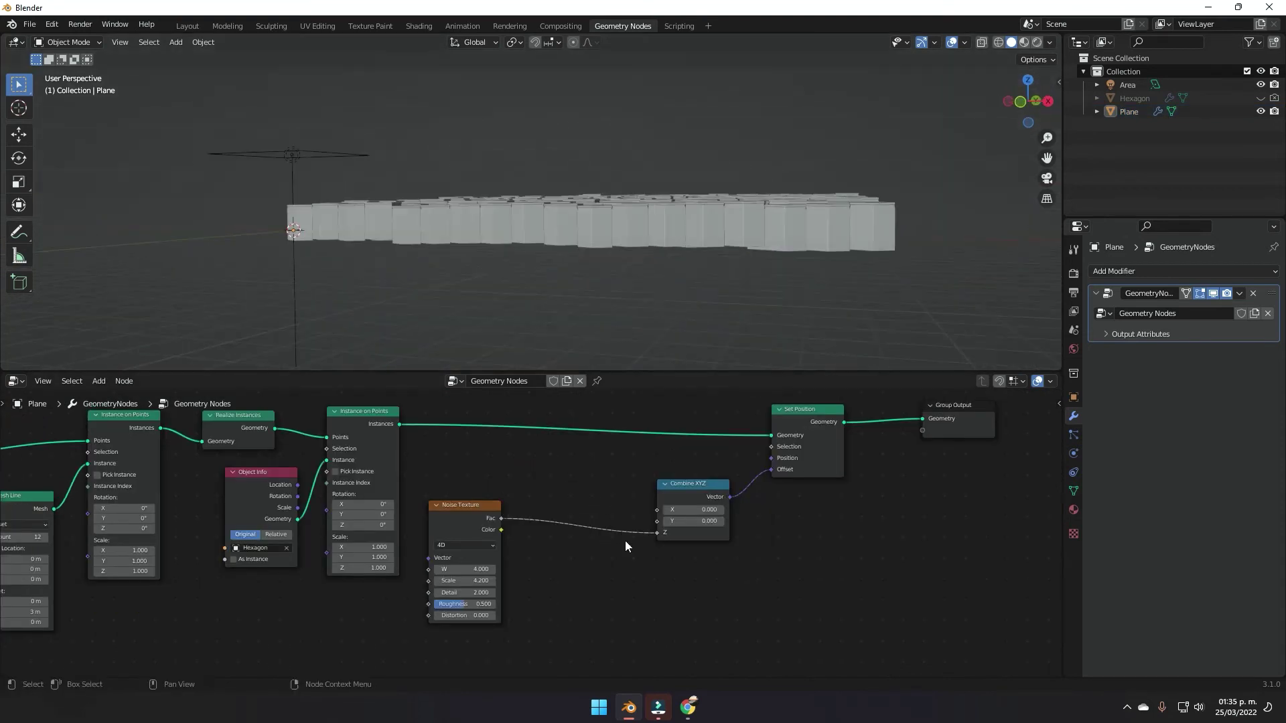
pyautogui.moveTo(465, 531); pyautogui.dragTo(512, 533)
pyautogui.scroll(3, 609, 581)
# Step: Inspect the displaced honeycomb up close in solid and rendered shading, ending in solid shading
pyautogui.moveTo(871, 238); pyautogui.dragTo(397, 270, button='middle')
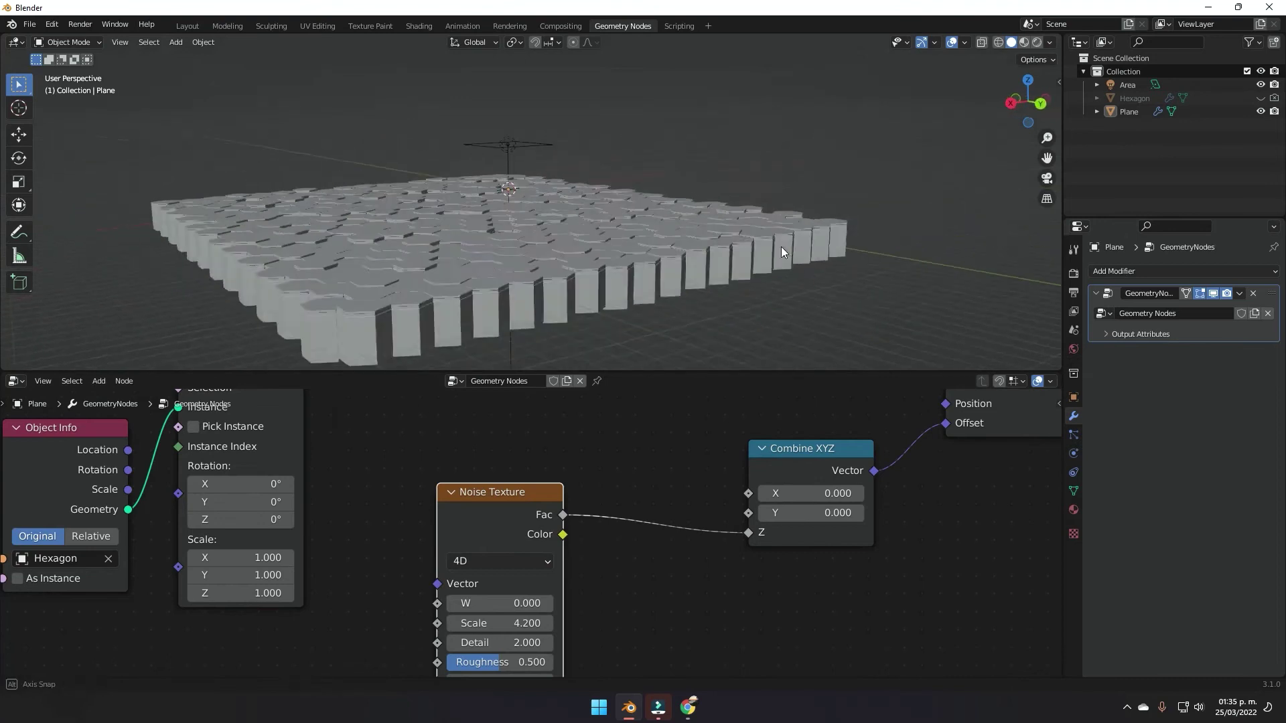
pyautogui.scroll(6, 570, 254)
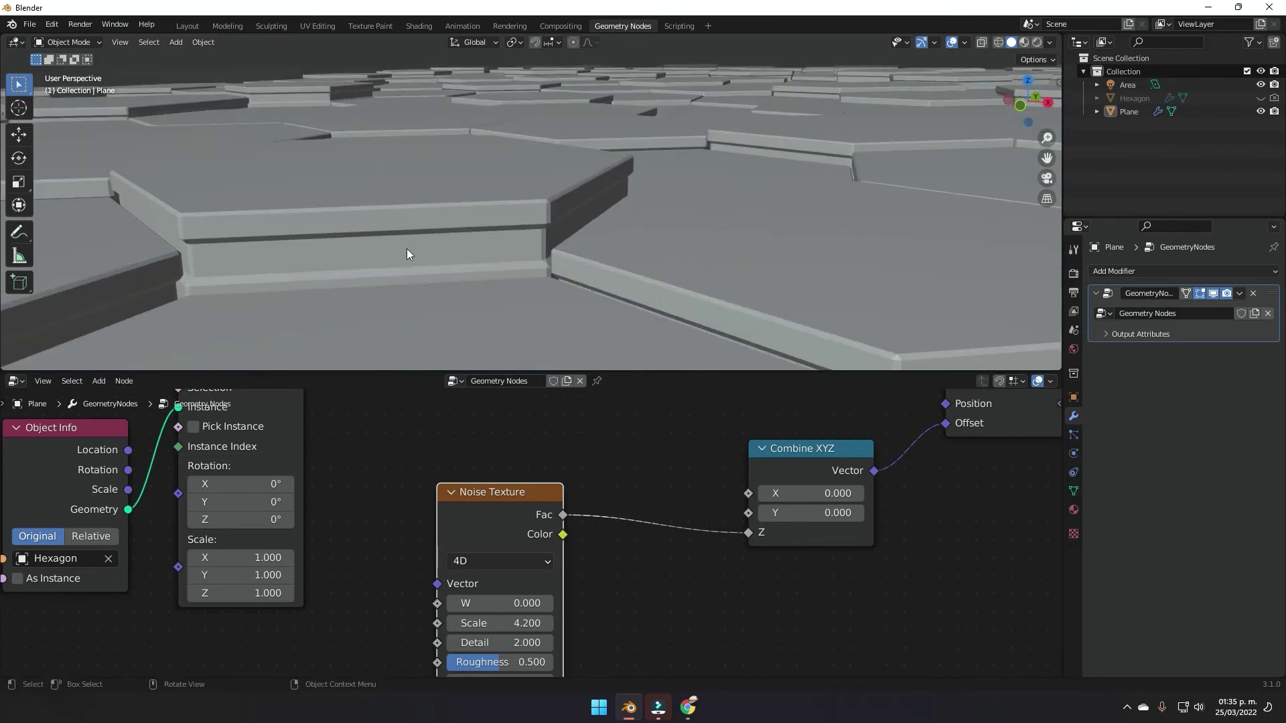
pyautogui.click(1036, 45)
pyautogui.scroll(-5, 652, 210)
pyautogui.moveTo(647, 215)
pyautogui.mouseDown(button='middle')
pyautogui.moveTo(713, 219)
pyautogui.moveTo(512, 286)
pyautogui.mouseUp(button='middle')
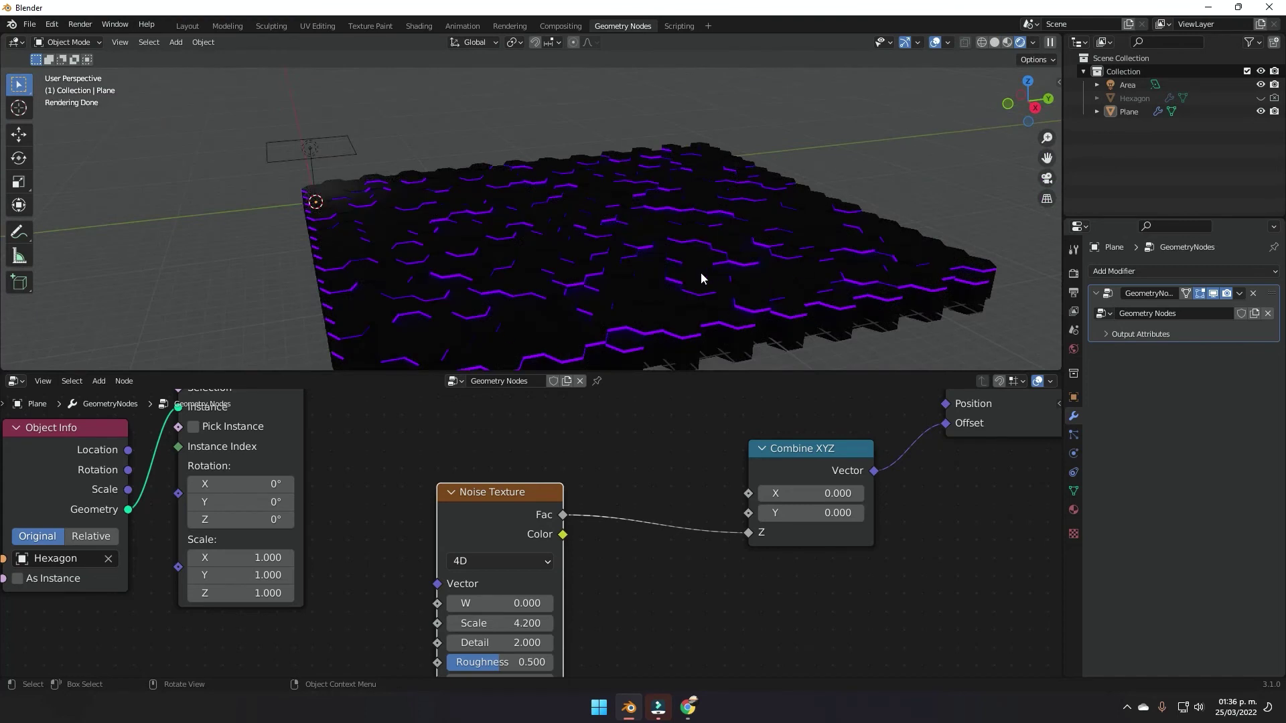
pyautogui.scroll(5, 701, 272)
pyautogui.click(995, 43)
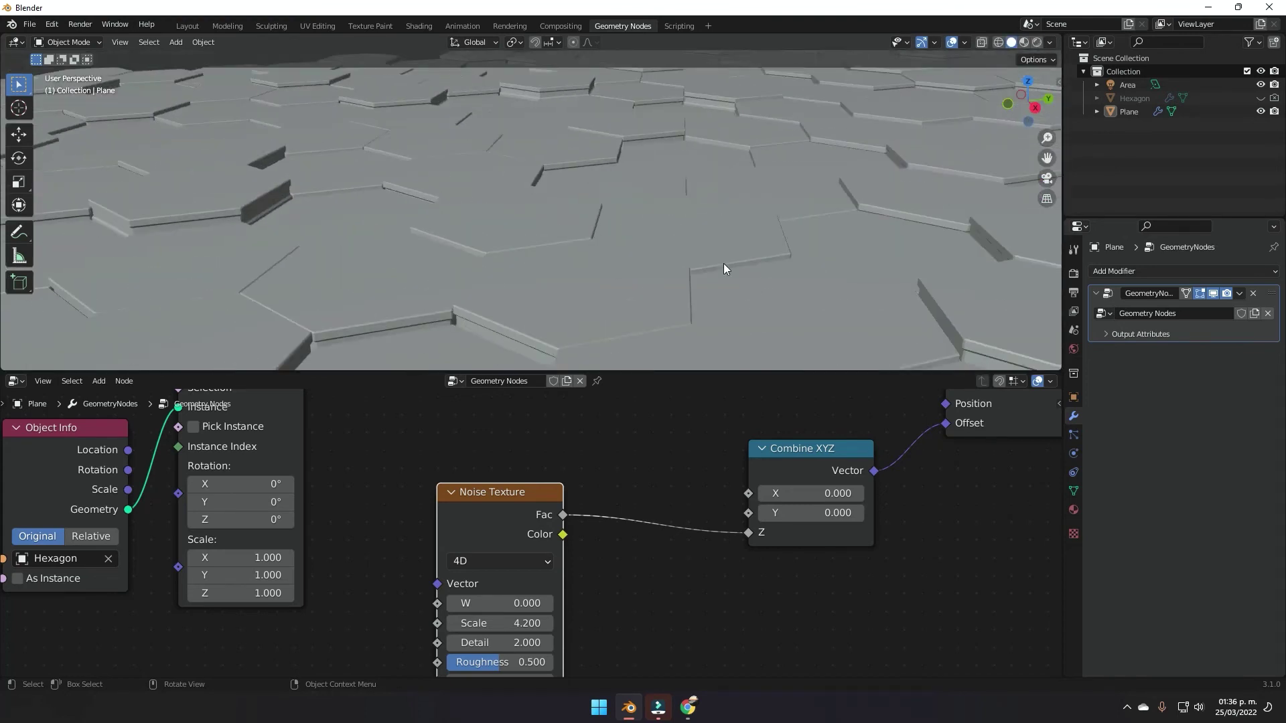
# Step: Insert a Map Range node between the Noise Texture's Fac output and the Z input of Combine XYZ
pyautogui.scroll(-2, 590, 509)
pyautogui.hotkey('shift', 'a')
pyautogui.moveTo(645, 557)
pyautogui.write('smap')
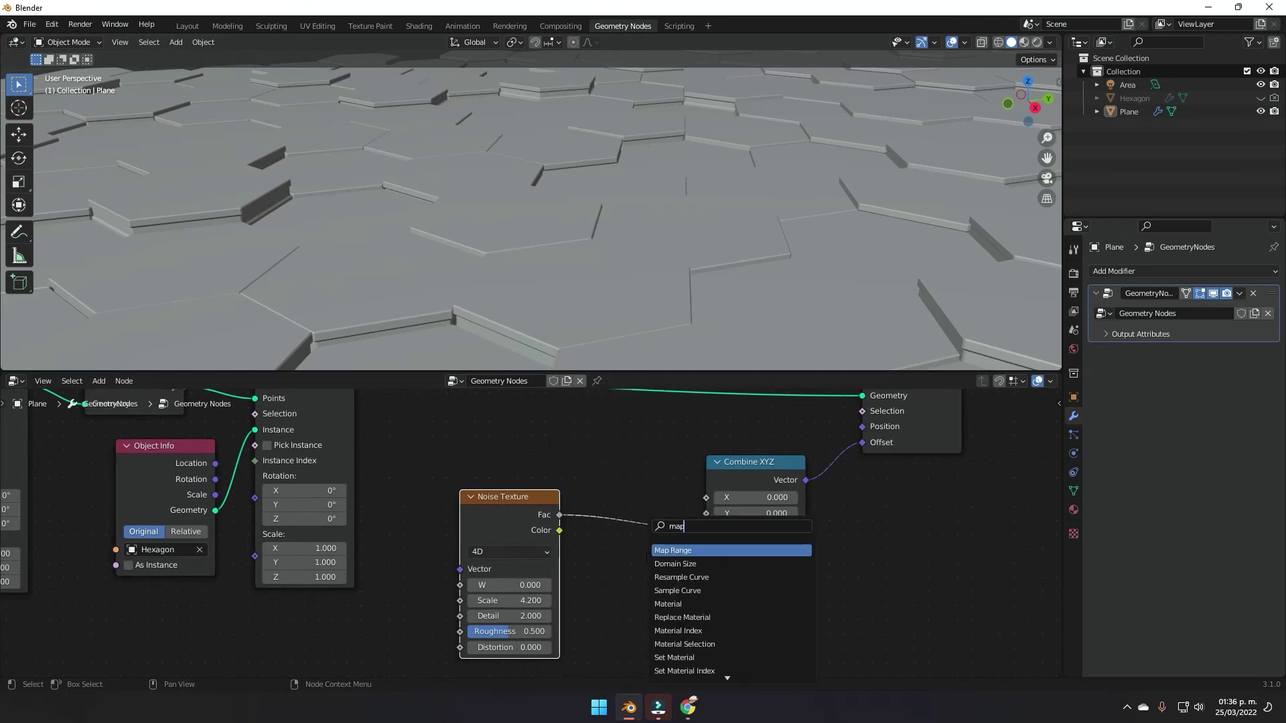
pyautogui.press('Return')
pyautogui.click(616, 486)
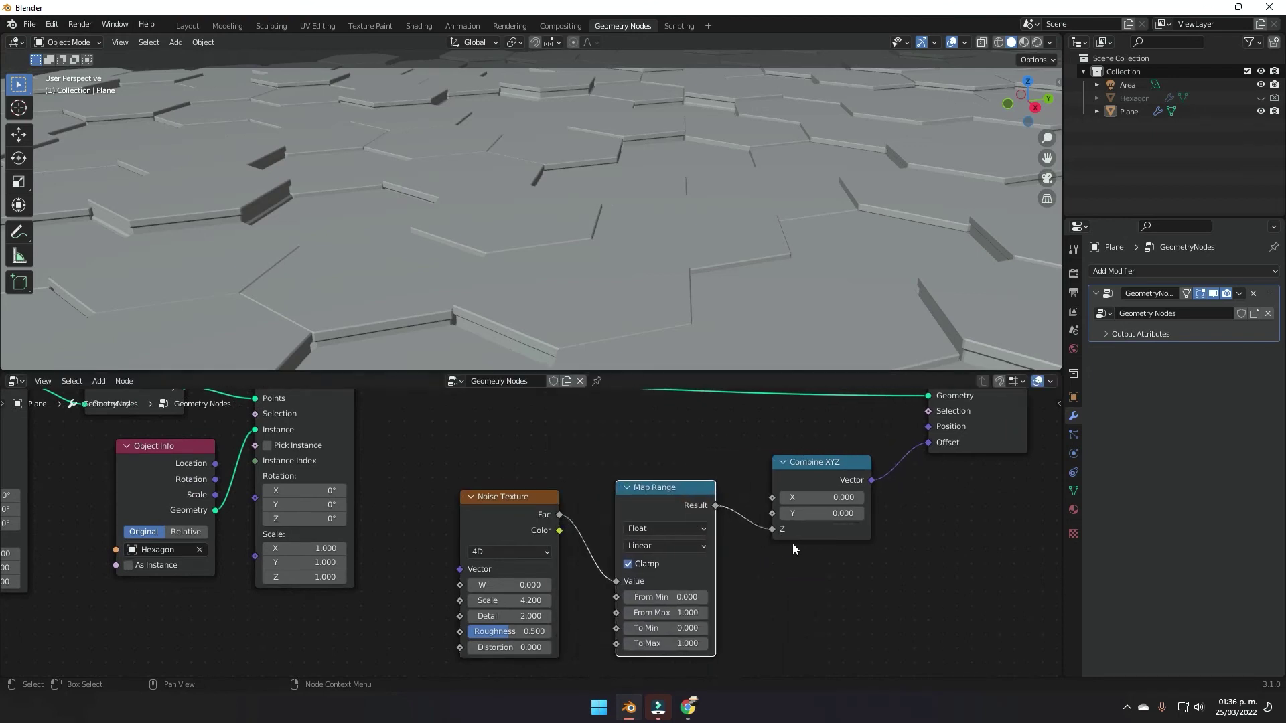
# Step: Set the Map Range node's From Max to 1 and To Max to 2.3
pyautogui.scroll(3, 687, 539)
pyautogui.scroll(-2, 687, 544)
pyautogui.moveTo(655, 301); pyautogui.dragTo(704, 335, button='middle')
pyautogui.moveTo(559, 554)
pyautogui.mouseDown()
pyautogui.moveTo(582, 554)
pyautogui.moveTo(479, 555)
pyautogui.moveTo(554, 556)
pyautogui.mouseUp()
pyautogui.click(554, 556)
pyautogui.write('1')
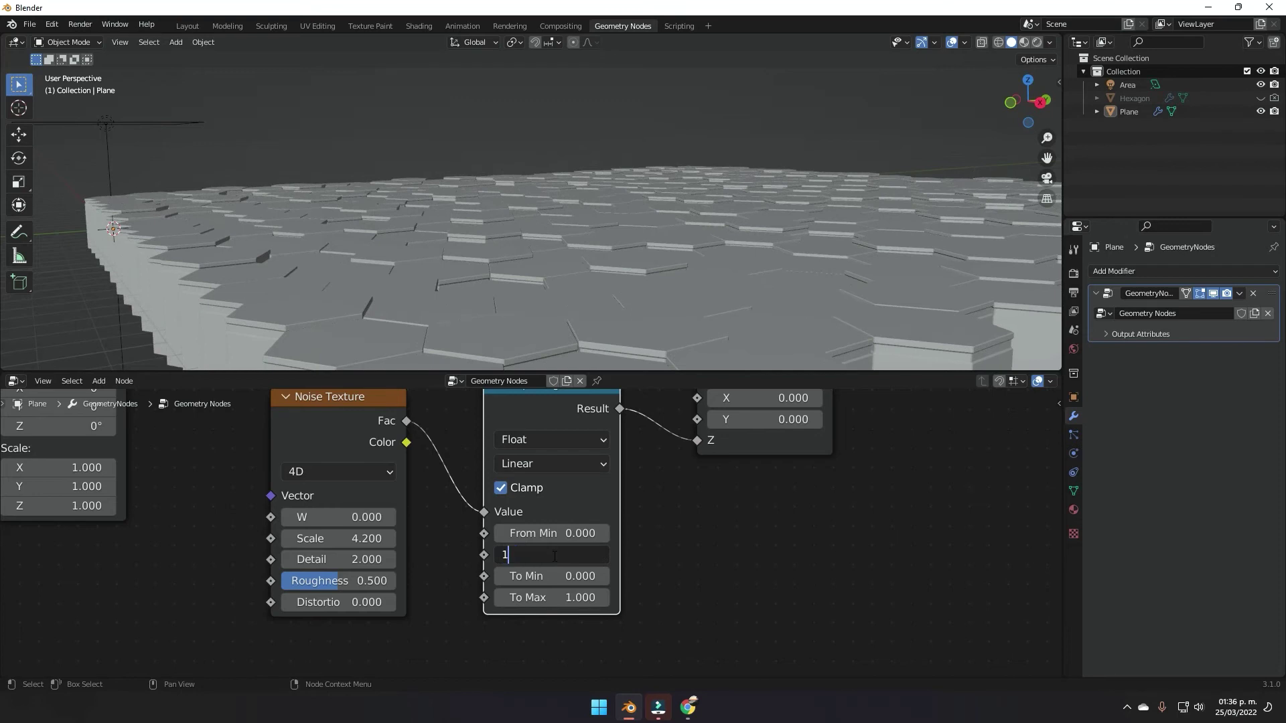
pyautogui.press('Return')
pyautogui.click(554, 597)
pyautogui.write('2')
pyautogui.press('Return')
pyautogui.moveTo(554, 598)
pyautogui.mouseDown()
pyautogui.moveTo(621, 598)
pyautogui.moveTo(574, 598)
pyautogui.mouseUp()
# Step: Move the Combine XYZ, Set Position and Group Output nodes together to the right to make room after Map Range
pyautogui.moveTo(701, 523); pyautogui.dragTo(596, 596, button='middle')
pyautogui.scroll(-5, 596, 596)
pyautogui.moveTo(549, 482); pyautogui.dragTo(595, 525)
pyautogui.moveTo(546, 422); pyautogui.dragTo(846, 555)
pyautogui.moveTo(547, 506); pyautogui.dragTo(684, 506)
# Step: Insert a ColorRamp node between the Map Range result and the Z input of Combine XYZ
pyautogui.hotkey('shift', 'a')
pyautogui.write('s')
pyautogui.write('color')
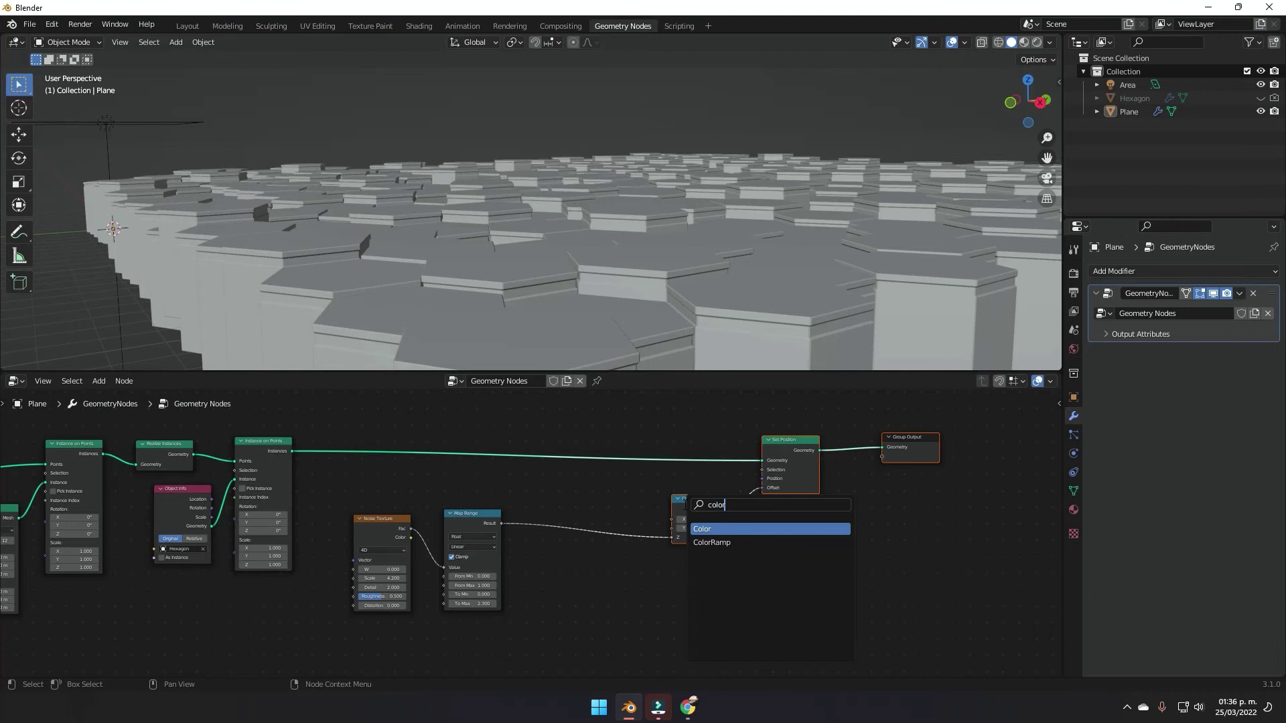
pyautogui.click(711, 542)
pyautogui.click(698, 536)
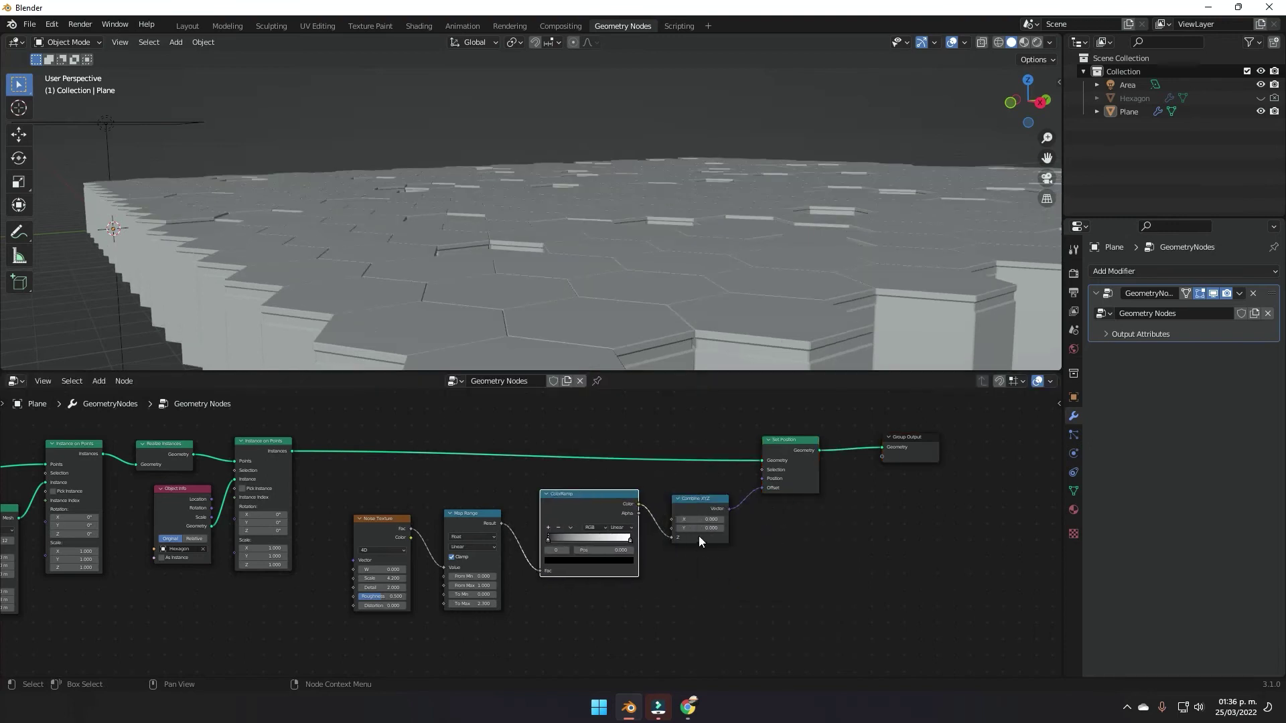
# Step: Flip the ColorRamp and move its white stop to position 0.45
pyautogui.scroll(3, 698, 535)
pyautogui.moveTo(556, 542); pyautogui.dragTo(589, 535)
pyautogui.moveTo(691, 543)
pyautogui.mouseDown()
pyautogui.moveTo(592, 544)
pyautogui.moveTo(704, 547)
pyautogui.mouseUp()
pyautogui.click(594, 525)
pyautogui.click(632, 539)
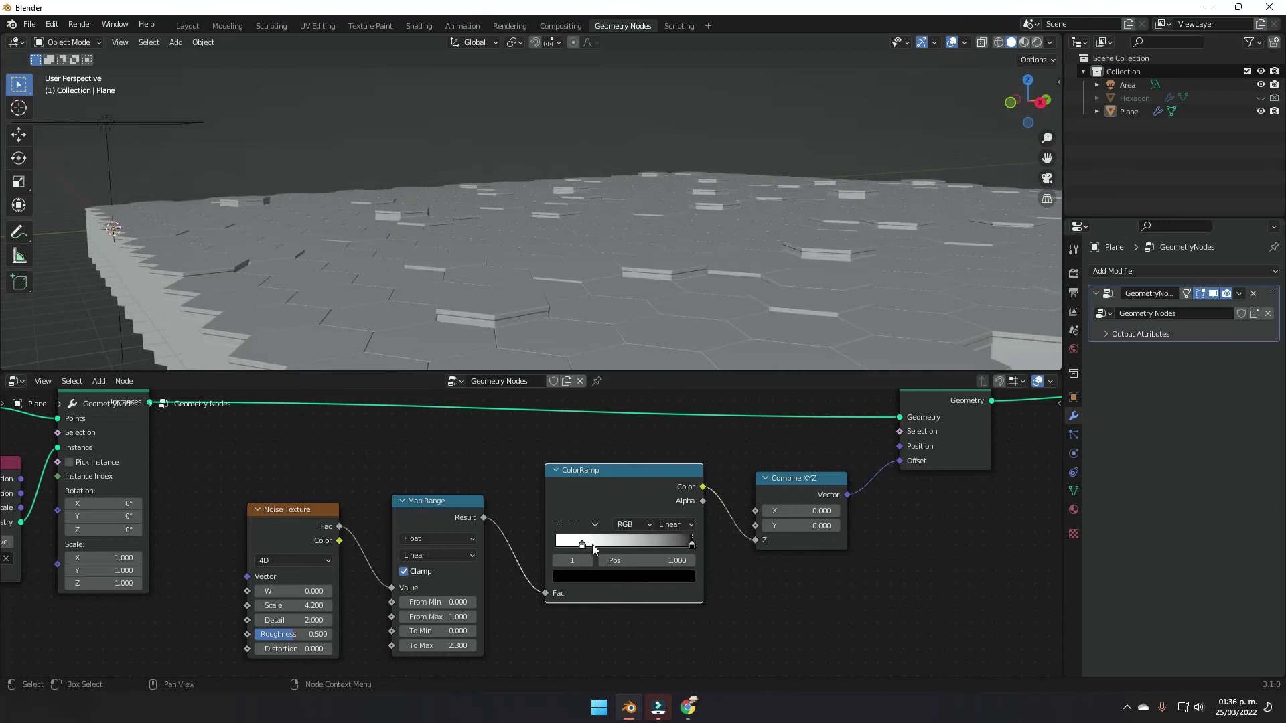
pyautogui.moveTo(583, 543); pyautogui.dragTo(617, 540)
# Step: Drive the Noise Texture's W value with the expression #frame/100 and play the animation
pyautogui.scroll(2, 428, 569)
pyautogui.click(419, 568)
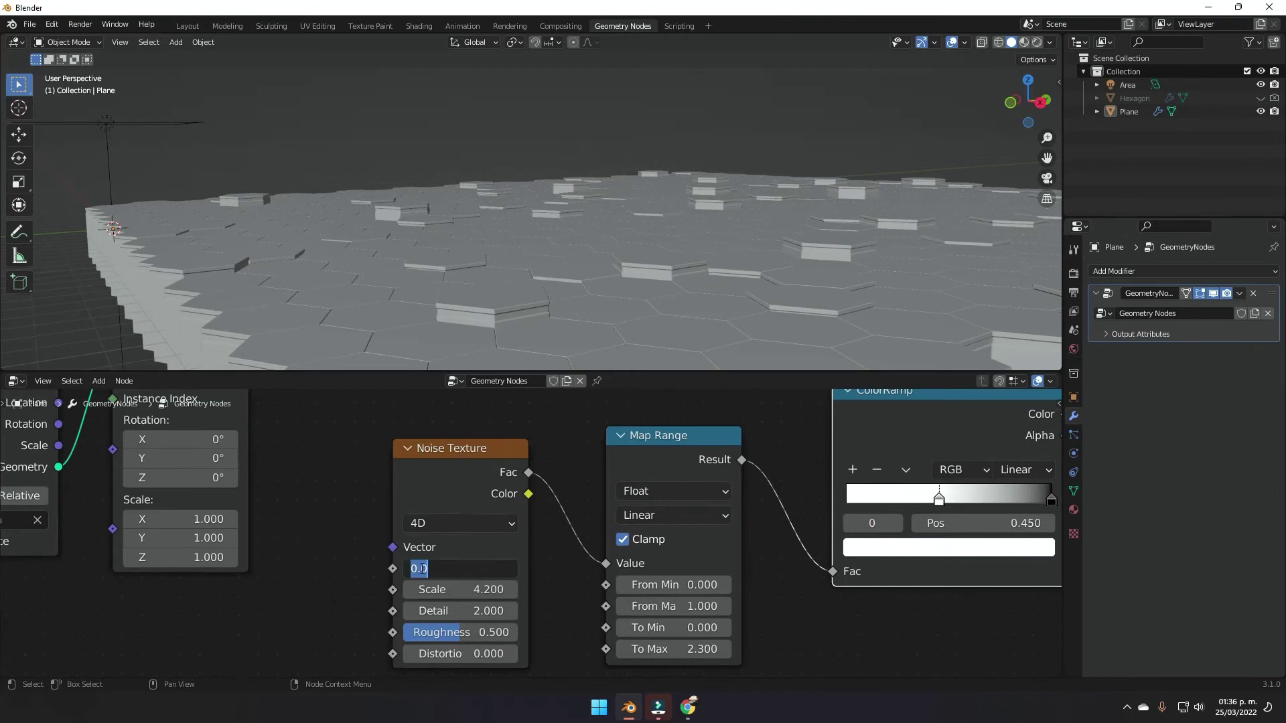
pyautogui.write('#')
pyautogui.press('Return')
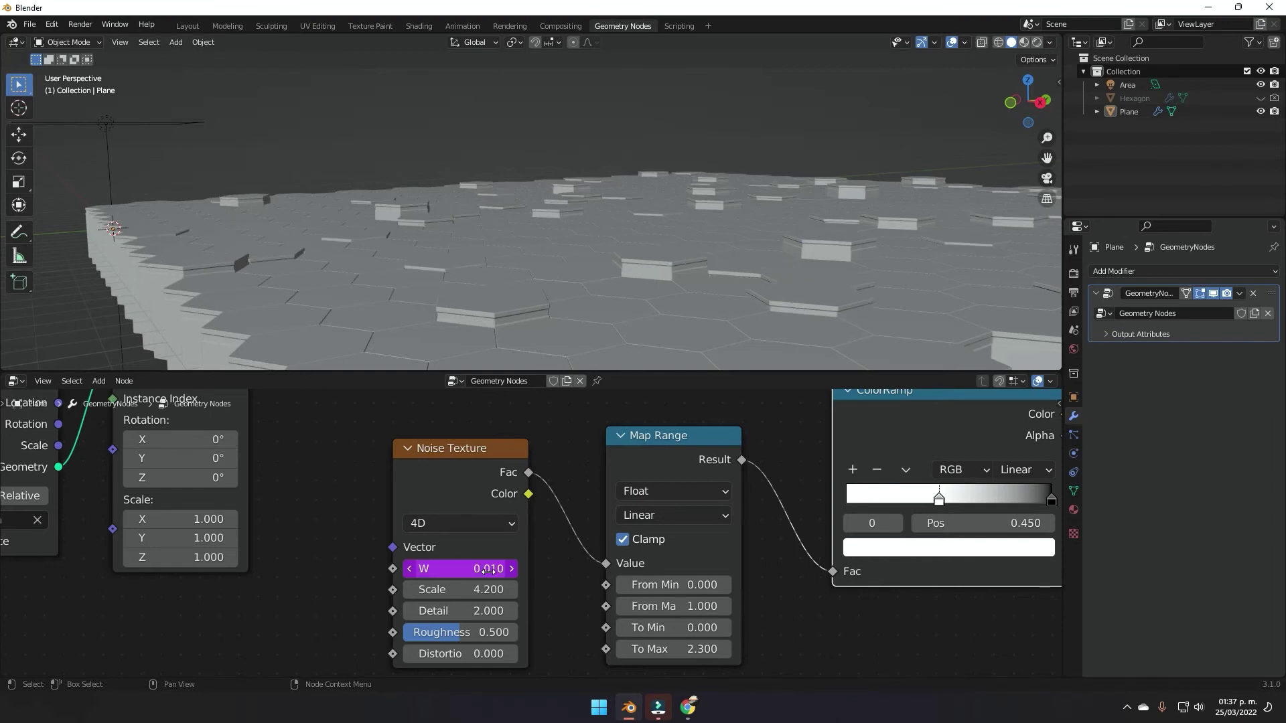
pyautogui.press('space')
# Step: Change the W driver expression to frame/300
pyautogui.click(495, 570)
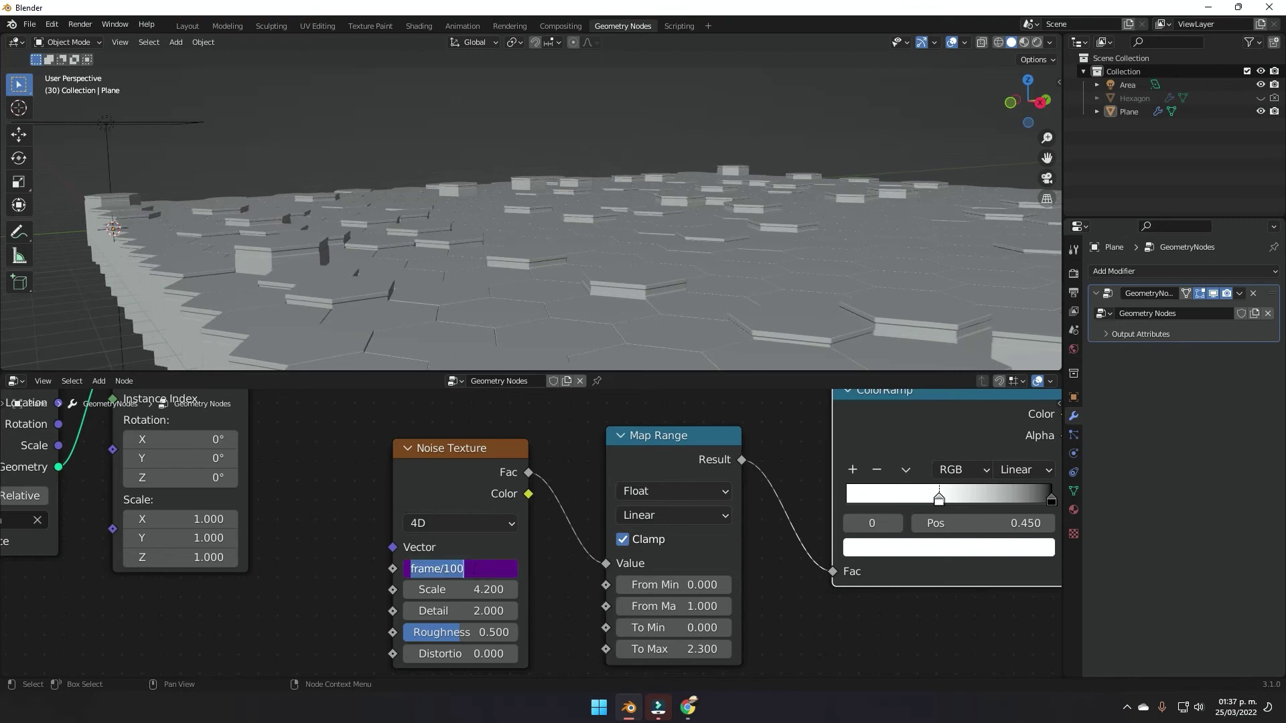
pyautogui.click(448, 568)
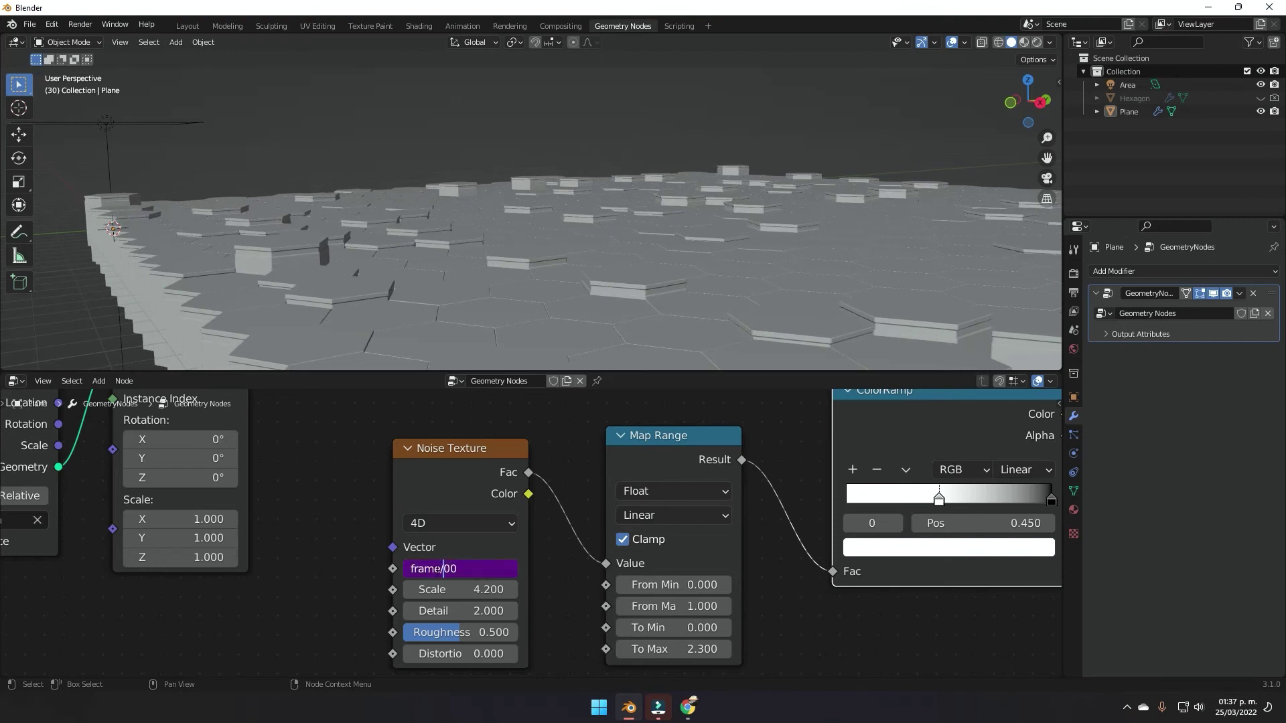
pyautogui.write('3')
pyautogui.press('Return')
# Step: Play the animation and examine the moving hexagons from several angles in solid and rendered shading
pyautogui.press('space')
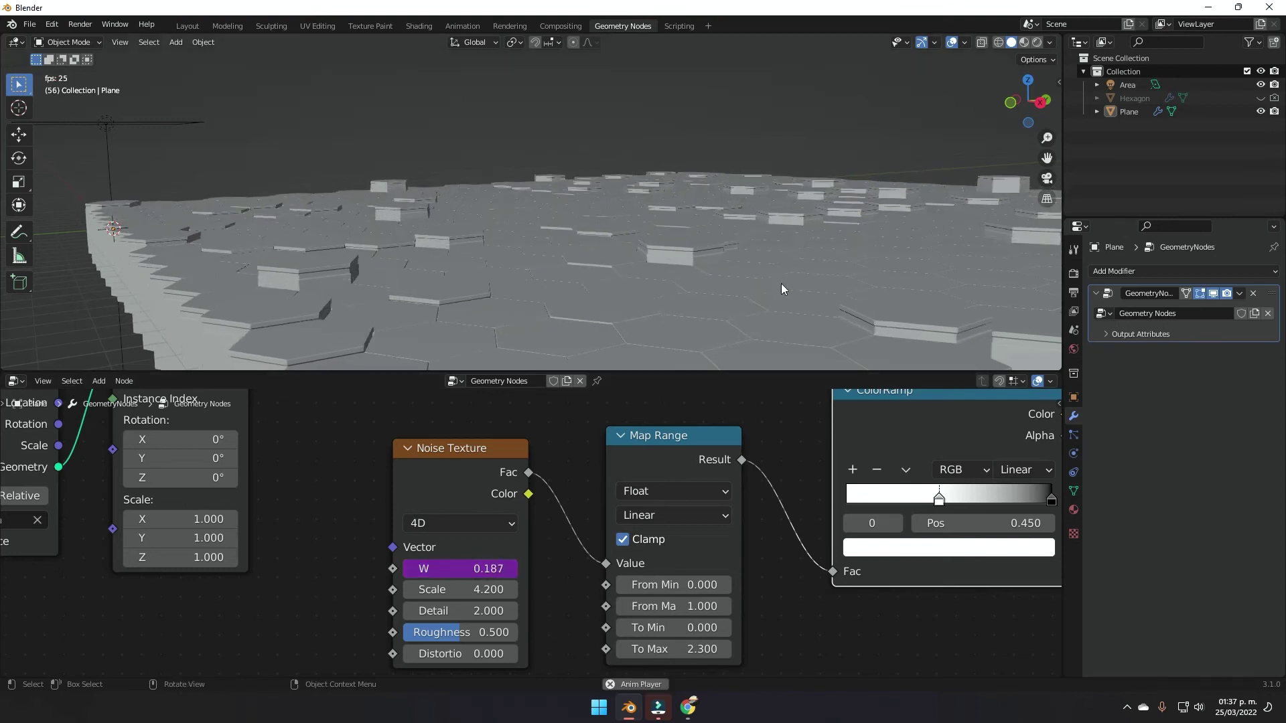
pyautogui.scroll(-4, 781, 284)
pyautogui.moveTo(826, 274); pyautogui.dragTo(785, 288, button='middle')
pyautogui.scroll(2, 785, 288)
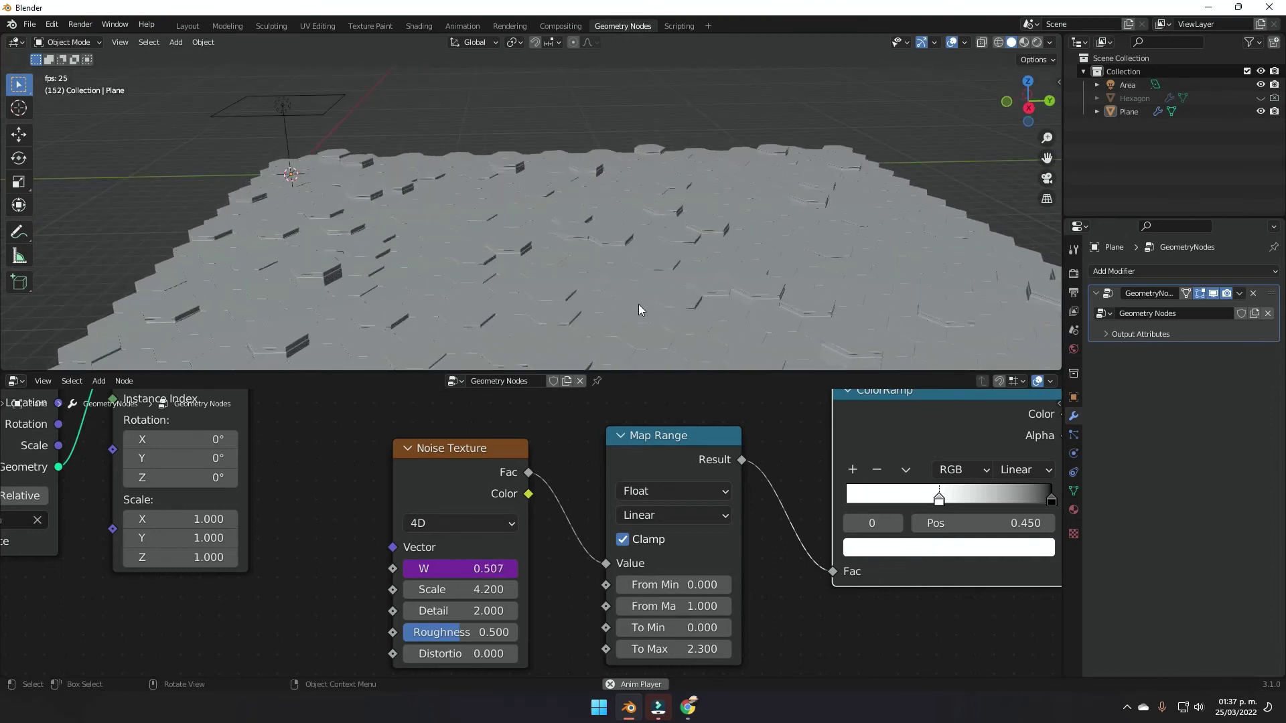
pyautogui.moveTo(585, 293)
pyautogui.mouseDown(button='middle')
pyautogui.moveTo(668, 328)
pyautogui.moveTo(737, 281)
pyautogui.mouseUp(button='middle')
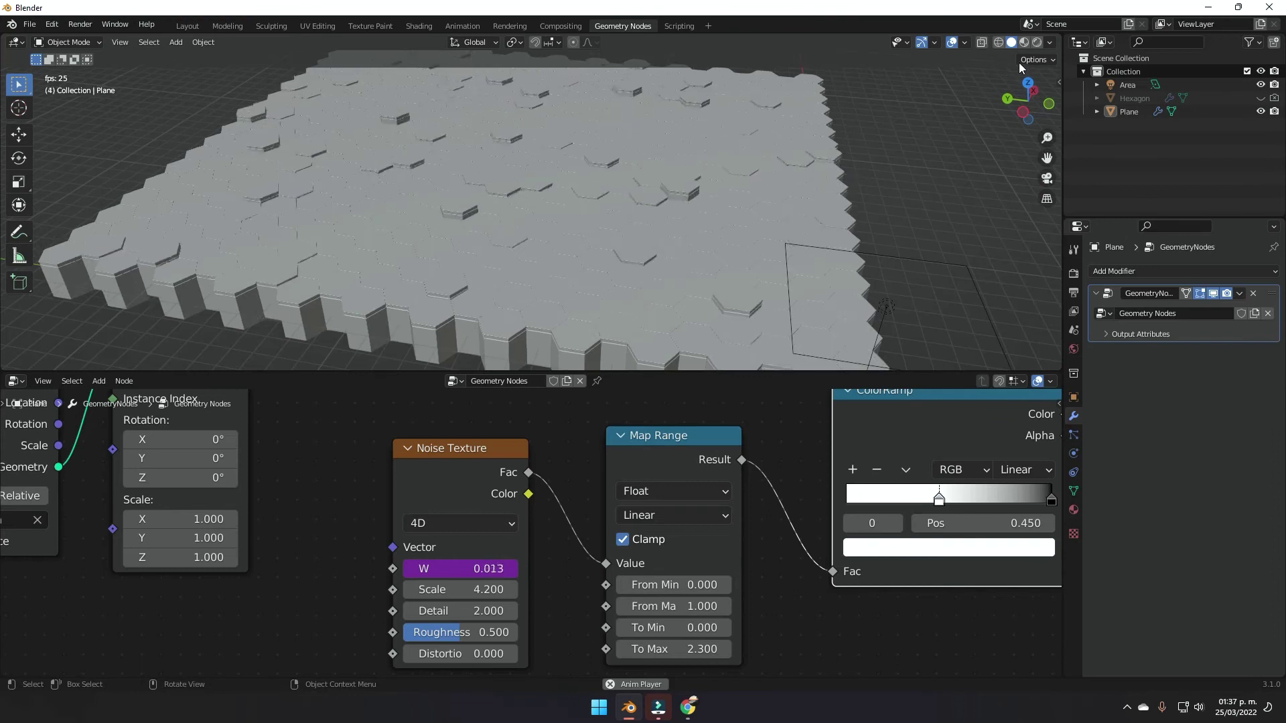
pyautogui.click(1038, 42)
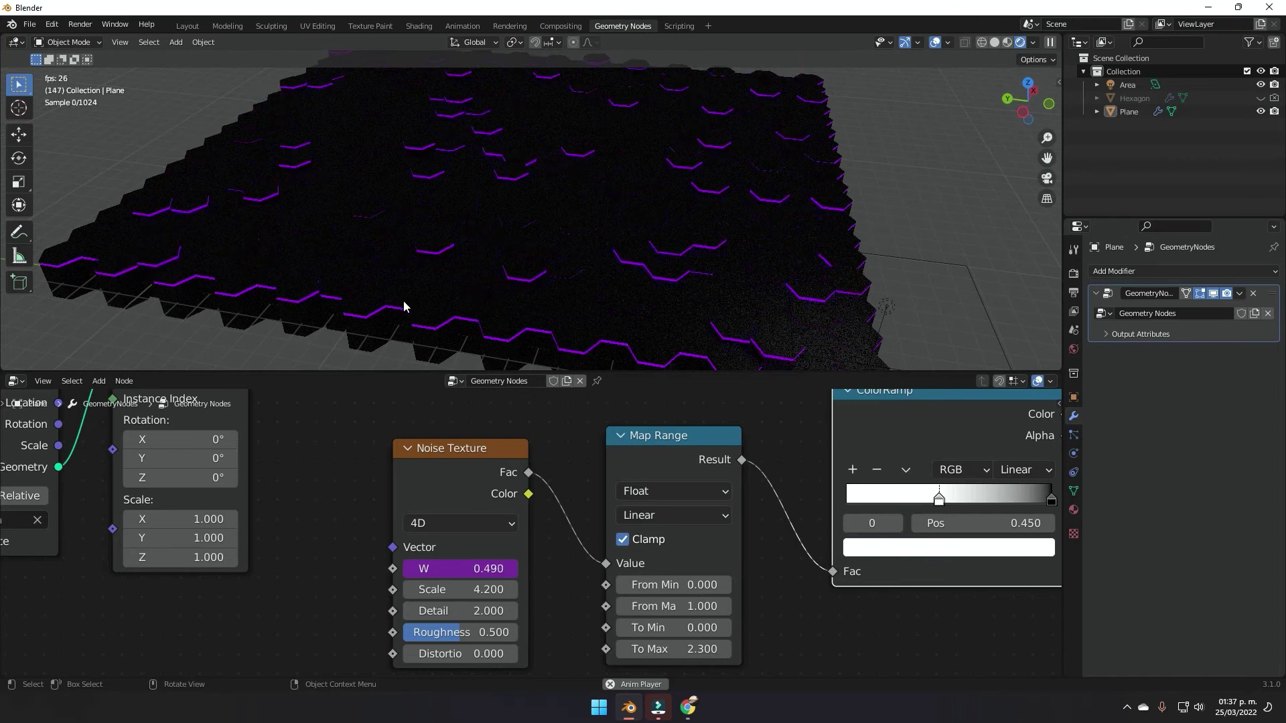
pyautogui.moveTo(697, 143); pyautogui.dragTo(685, 180, button='middle')
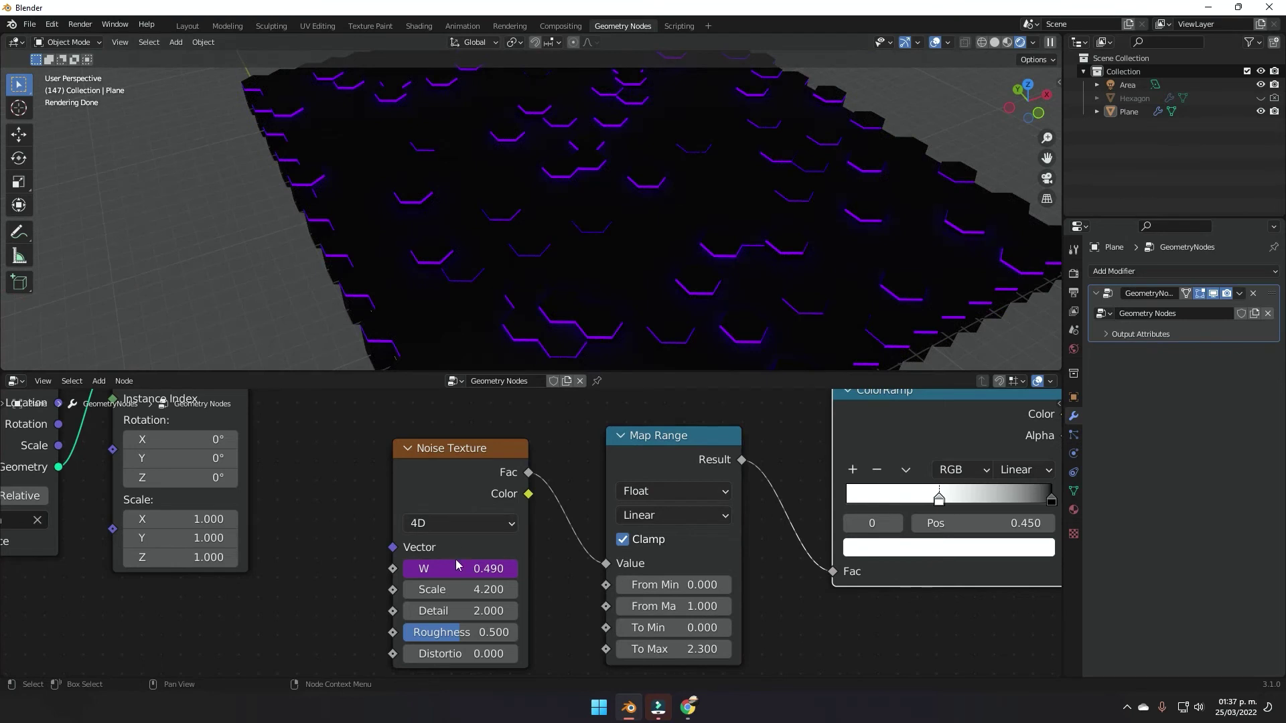
# Step: Set the Noise Texture's Scale to 0.3 and play the animation in rendered shading
pyautogui.moveTo(456, 585); pyautogui.dragTo(325, 584)
pyautogui.moveTo(710, 214); pyautogui.dragTo(710, 288, button='middle')
pyautogui.press('space')
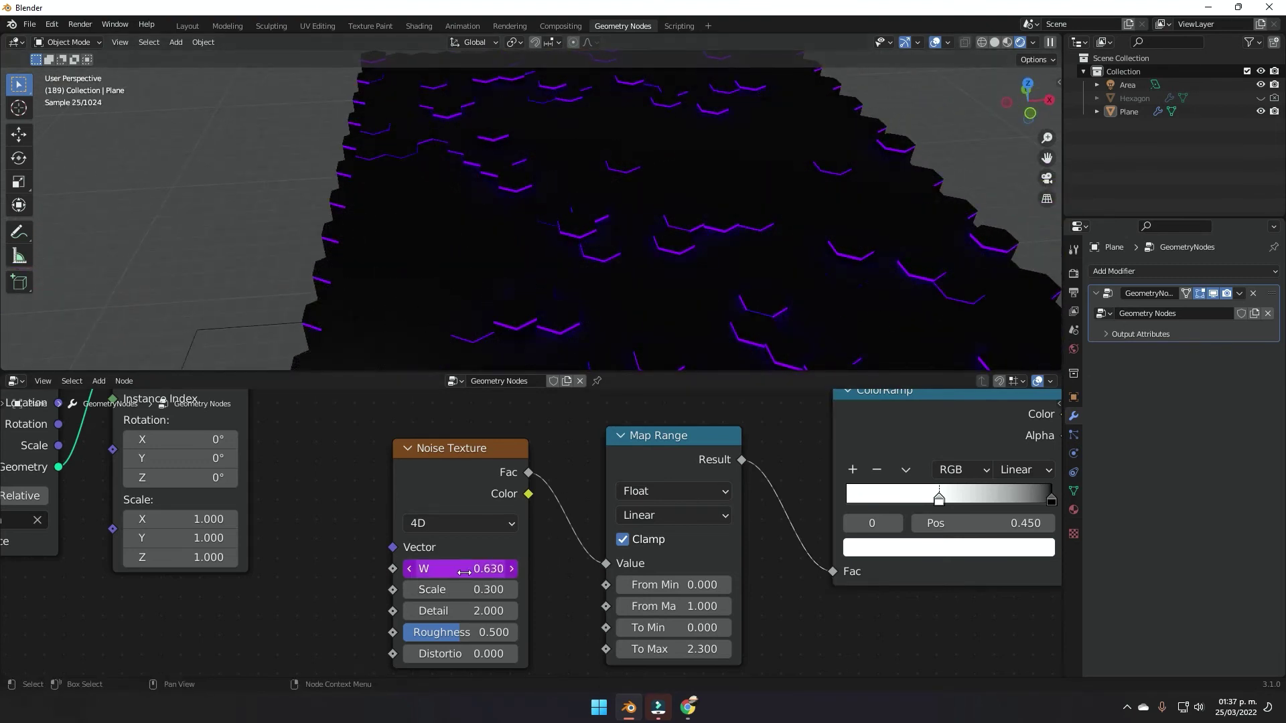
# Step: Examine the playing animation from low and high angles in rendered and Material Preview shading, and stop playback
pyautogui.moveTo(702, 255); pyautogui.dragTo(665, 227, button='middle')
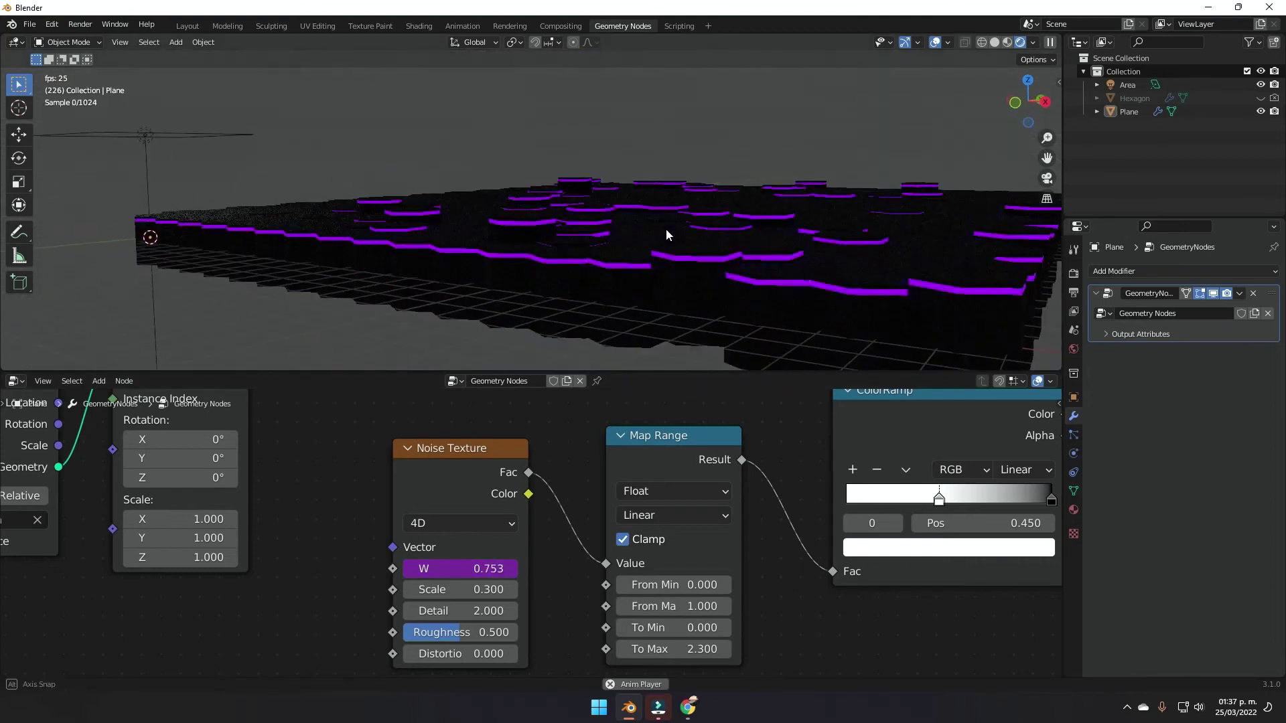
pyautogui.press('space')
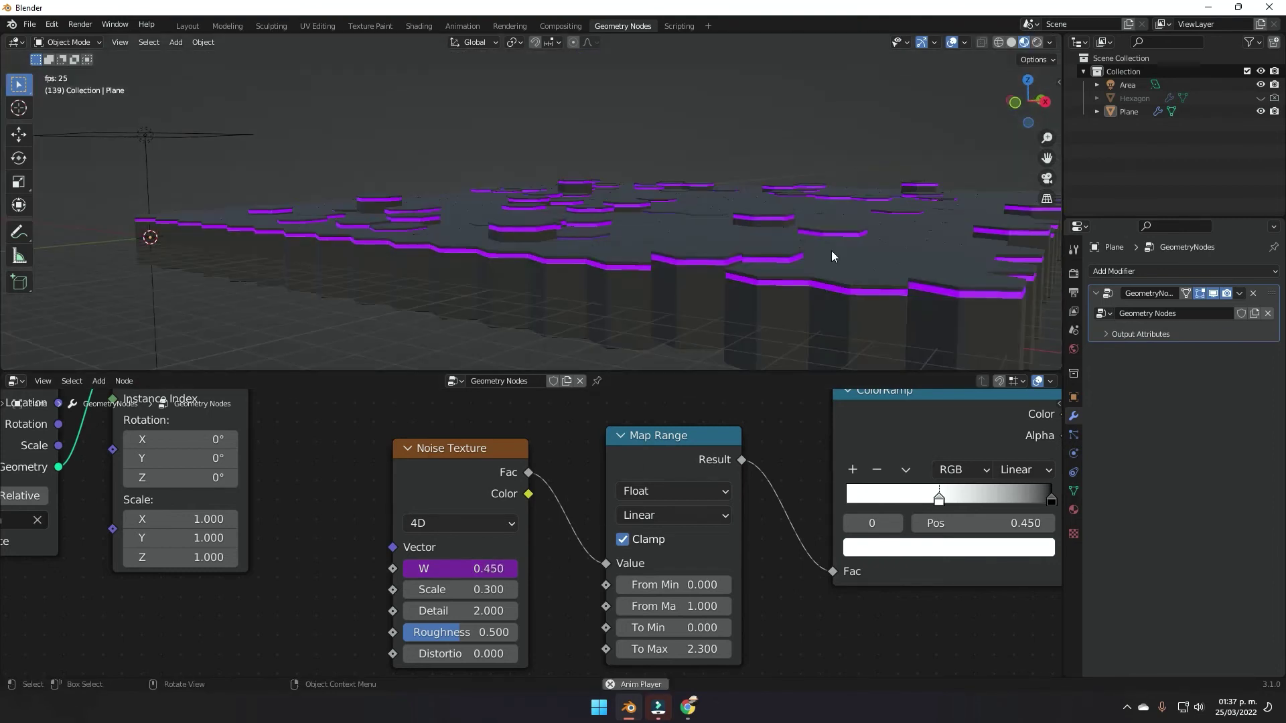
pyautogui.moveTo(564, 229); pyautogui.dragTo(690, 257, button='middle')
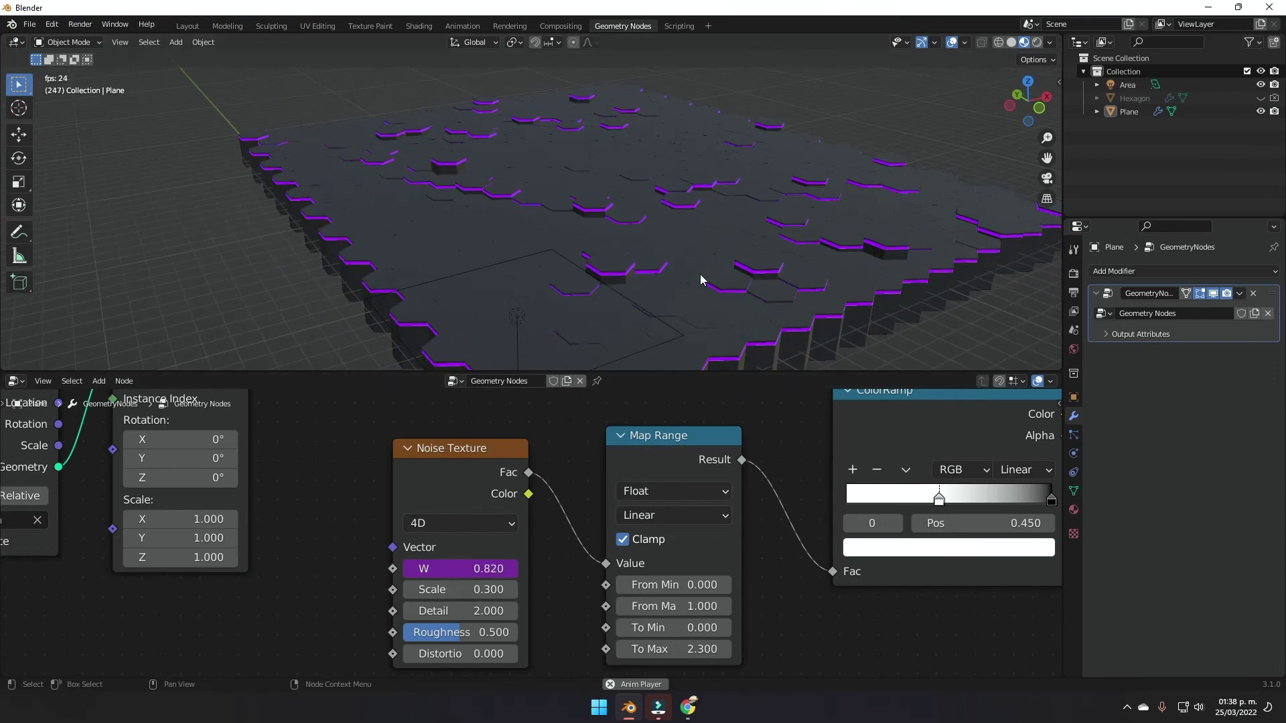
pyautogui.moveTo(701, 280); pyautogui.dragTo(640, 255, button='middle')
pyautogui.press('space')
# Step: Set the Noise Texture's W driver expression to frame/100 and preview the animation speed
pyautogui.moveTo(582, 514); pyautogui.dragTo(638, 506, button='middle')
pyautogui.click(541, 560)
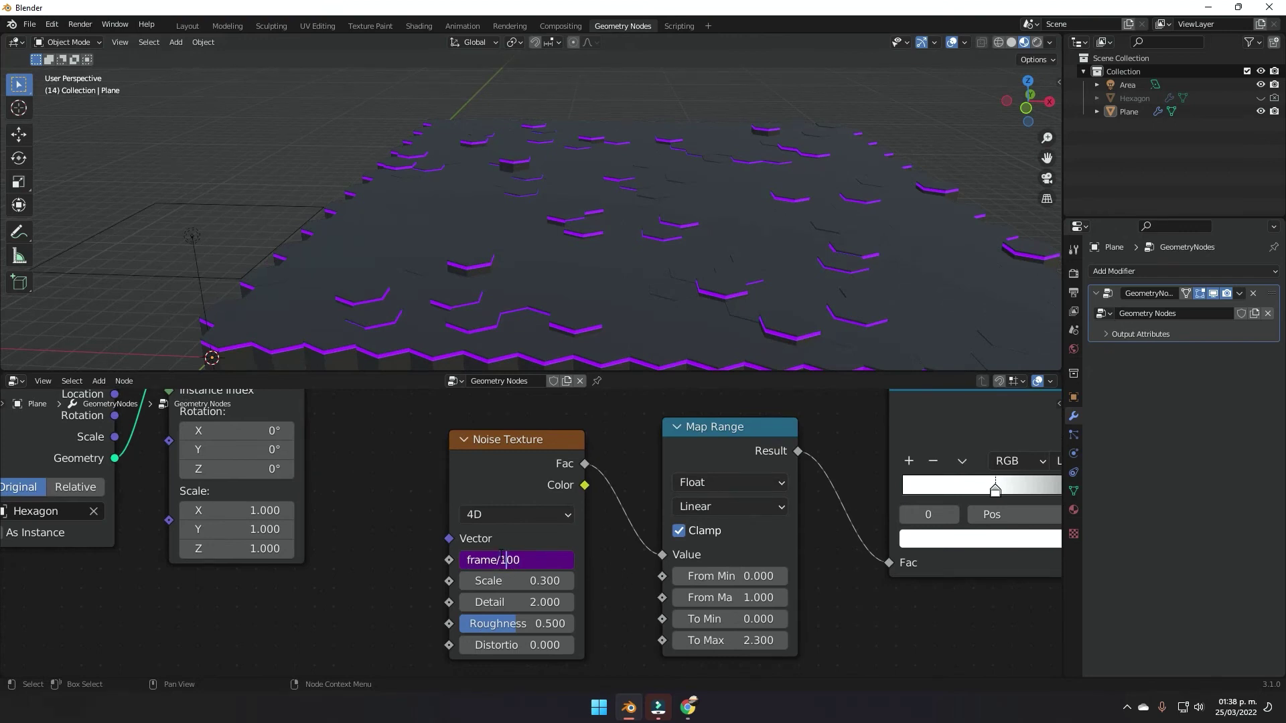
pyautogui.press('Return')
pyautogui.press('space')
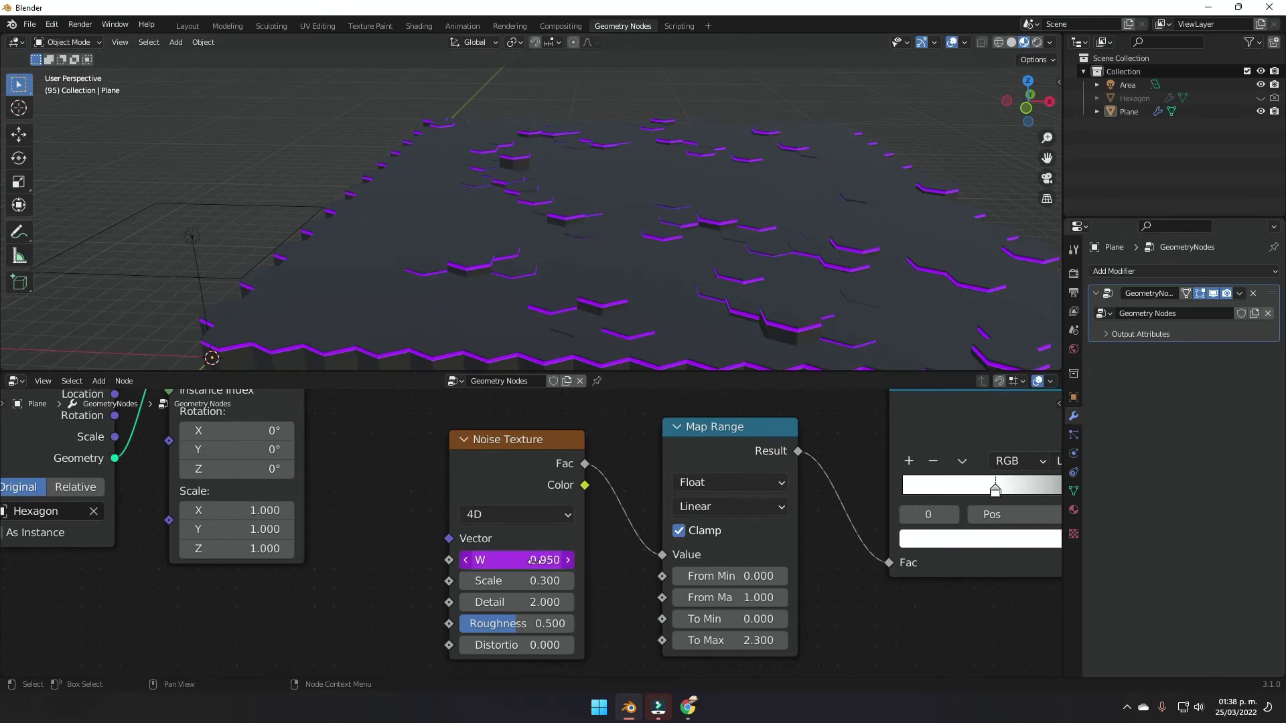
pyautogui.press('space')
# Step: Set the Noise Texture's W driver expression to frame/50 and preview the animation speed
pyautogui.click(526, 559)
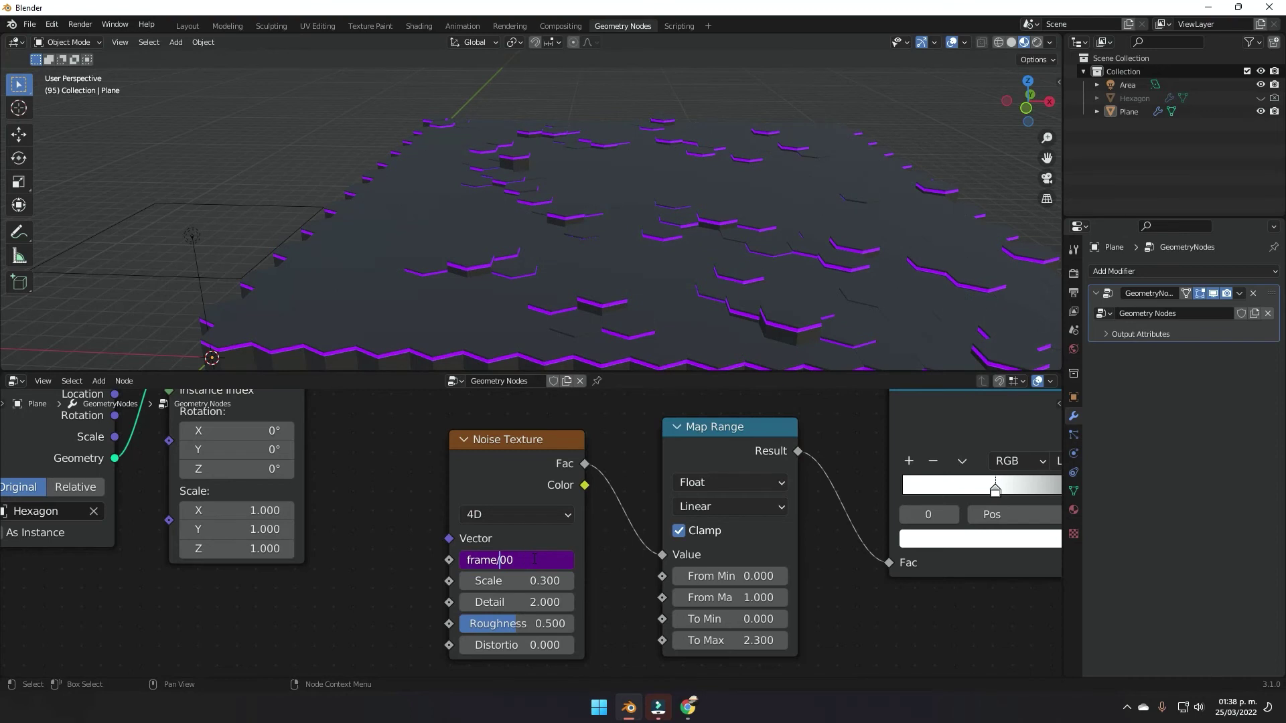
pyautogui.press('Return')
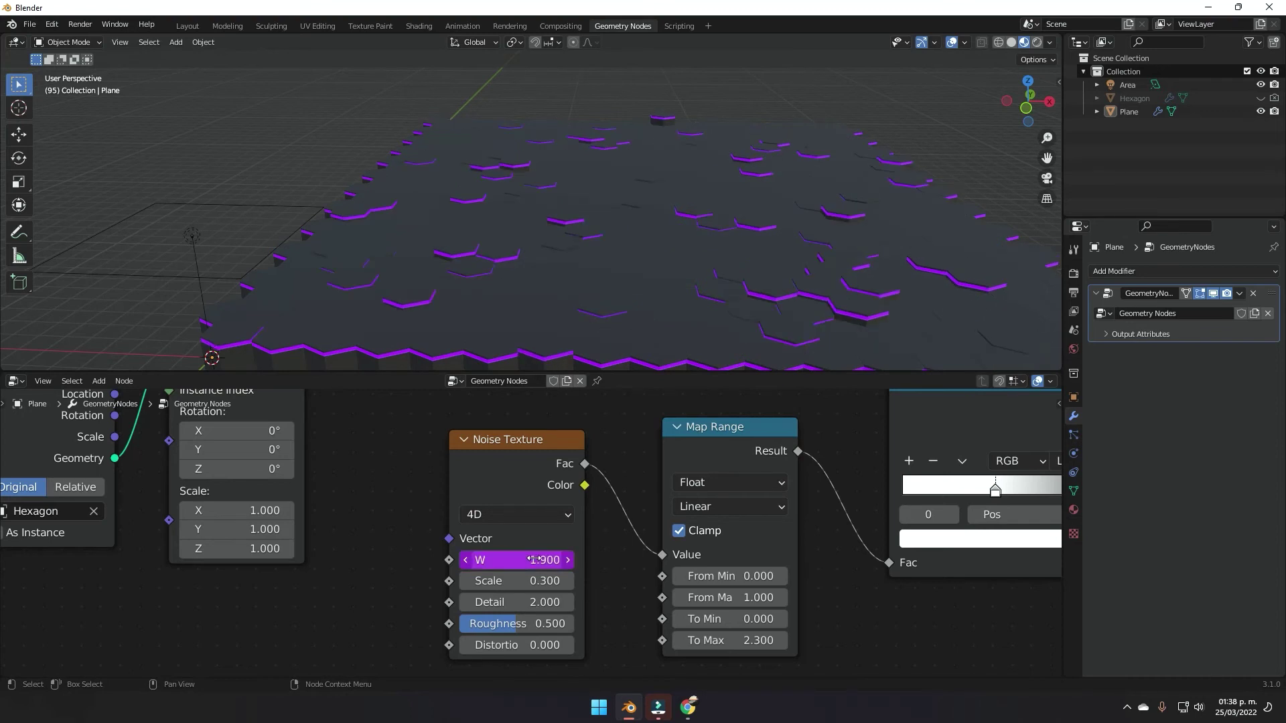
pyautogui.press('space')
pyautogui.moveTo(687, 267)
pyautogui.mouseDown(button='middle')
pyautogui.moveTo(774, 255)
pyautogui.moveTo(697, 252)
pyautogui.mouseUp(button='middle')
pyautogui.press('space')
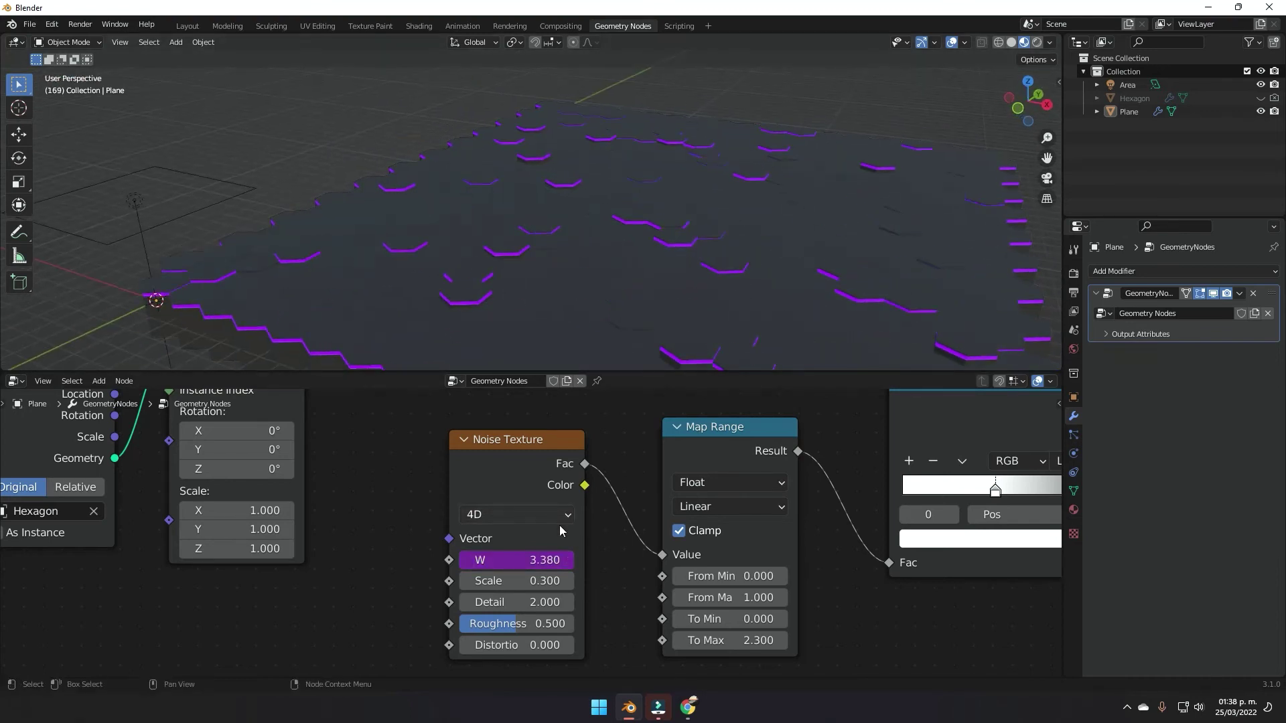
# Step: Set the Noise Texture's W driver expression to frame/20 and play the animation
pyautogui.doubleClick(532, 559)
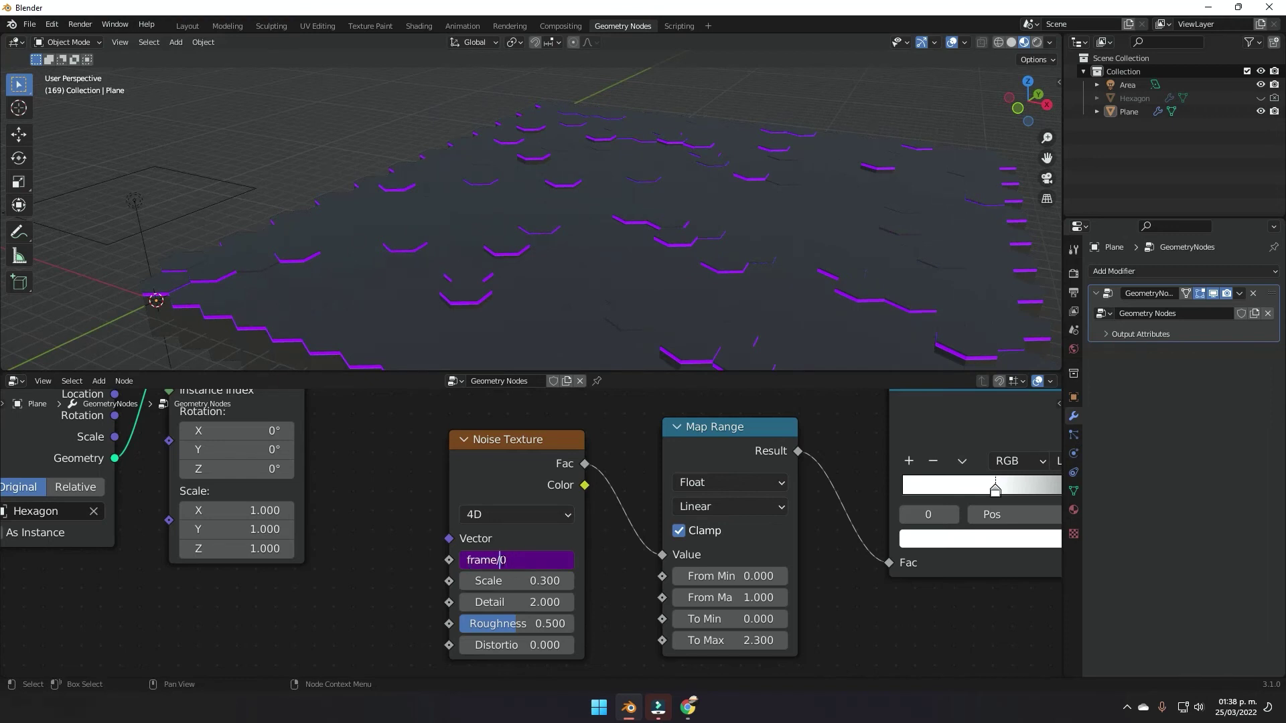
pyautogui.write('25')
pyautogui.press('Return')
pyautogui.press('space')
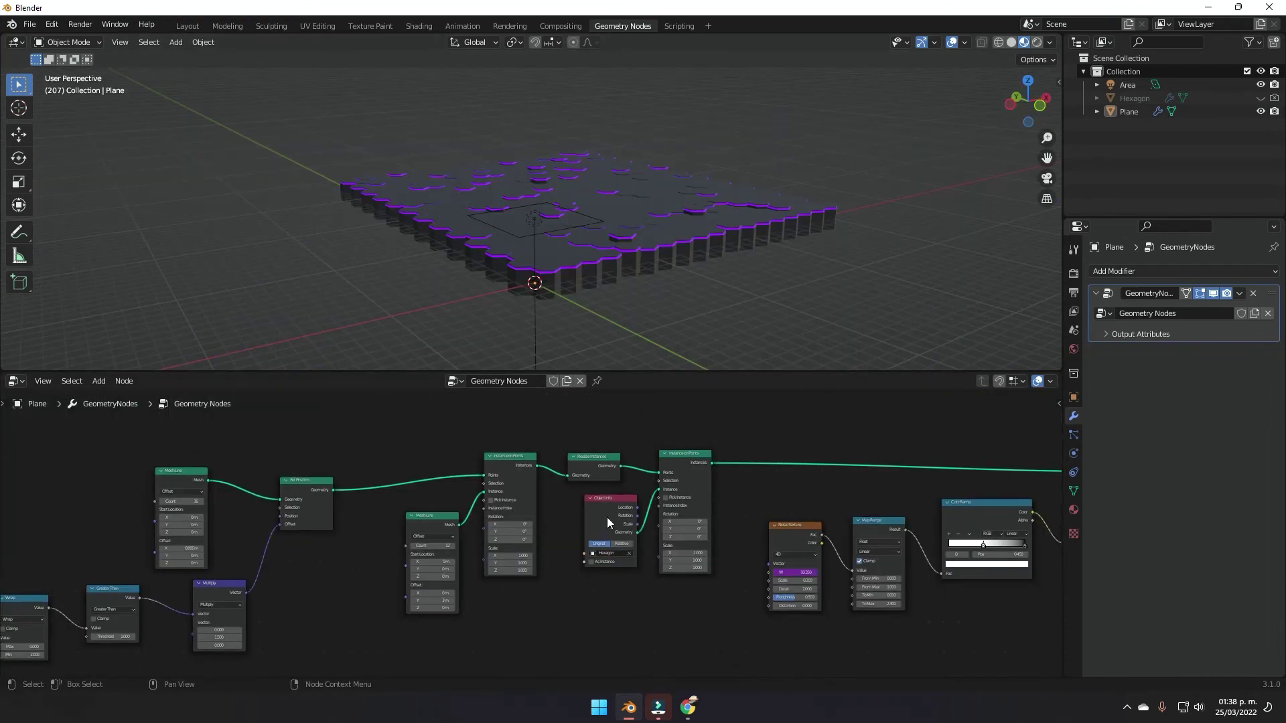
pyautogui.scroll(-4, 607, 517)
pyautogui.moveTo(707, 522)
pyautogui.mouseDown(button='middle')
pyautogui.moveTo(812, 525)
pyautogui.moveTo(596, 513)
pyautogui.moveTo(699, 502)
pyautogui.mouseUp(button='middle')
pyautogui.scroll(-2, 596, 513)
pyautogui.moveTo(122, 545); pyautogui.dragTo(1032, 452)
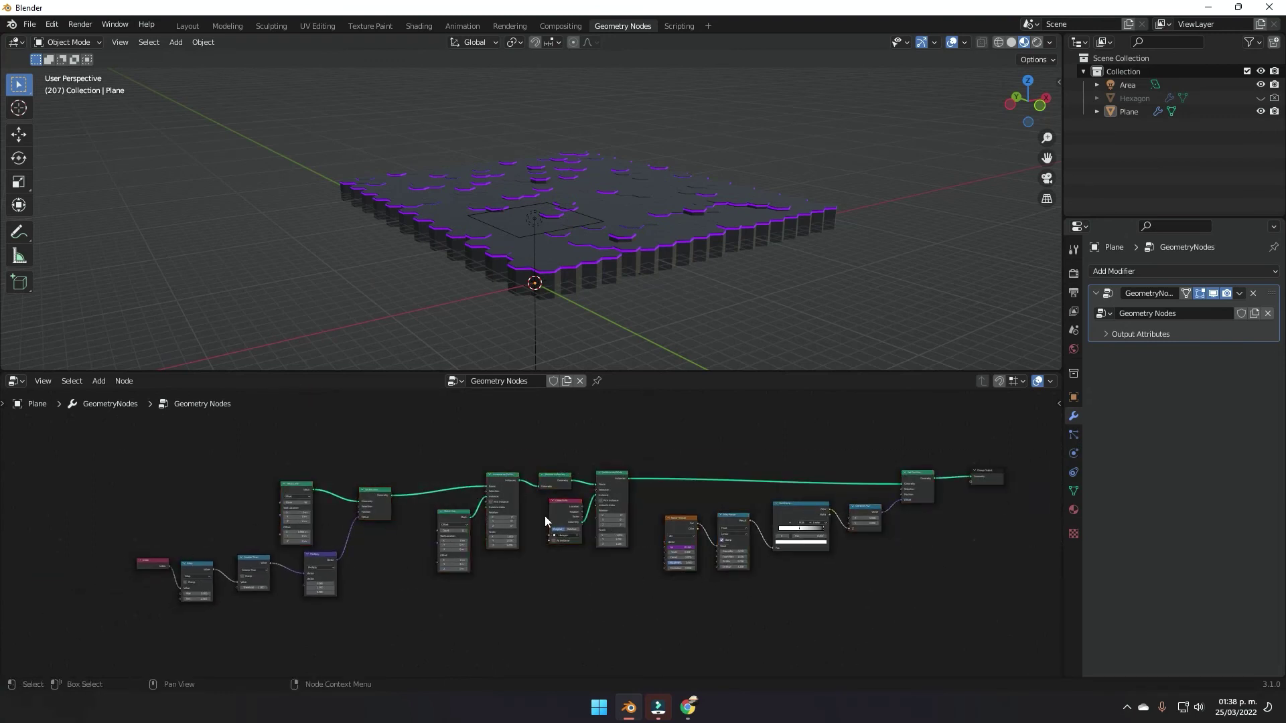
# Step: In the Layout workspace, try moving the existing area light along Z and delete it
pyautogui.click(187, 25)
pyautogui.scroll(-5, 781, 392)
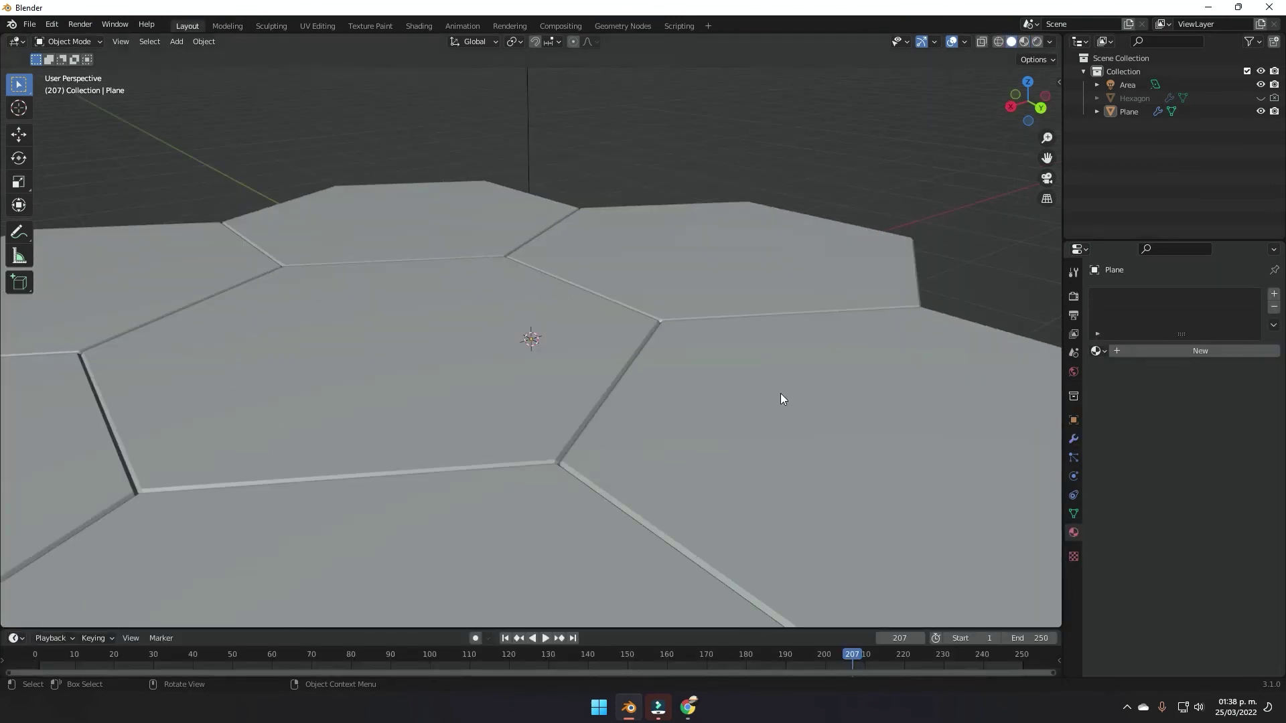
pyautogui.moveTo(705, 380); pyautogui.dragTo(660, 373, button='middle')
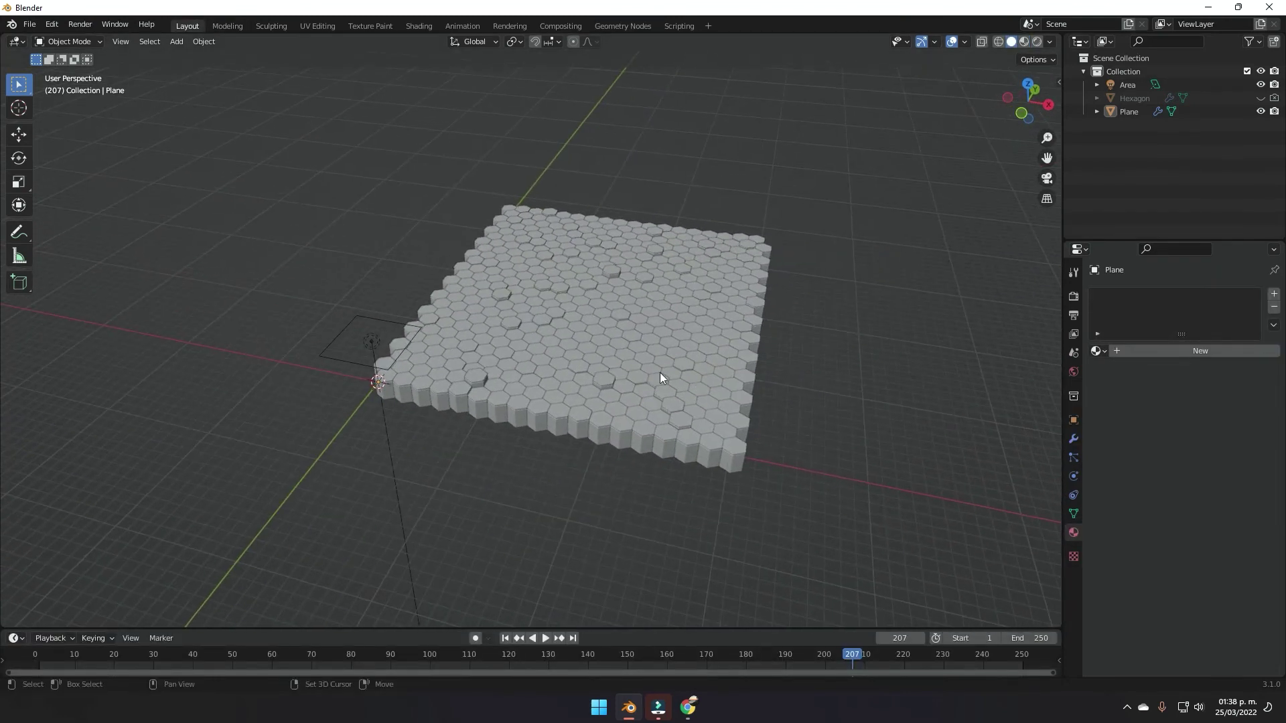
pyautogui.click(381, 351)
pyautogui.press('g')
pyautogui.press('z')
pyautogui.click(610, 304)
pyautogui.moveTo(609, 304); pyautogui.dragTo(577, 357, button='middle')
pyautogui.scroll(2, 576, 356)
pyautogui.moveTo(278, 155); pyautogui.dragTo(373, 207)
pyautogui.press('Delete')
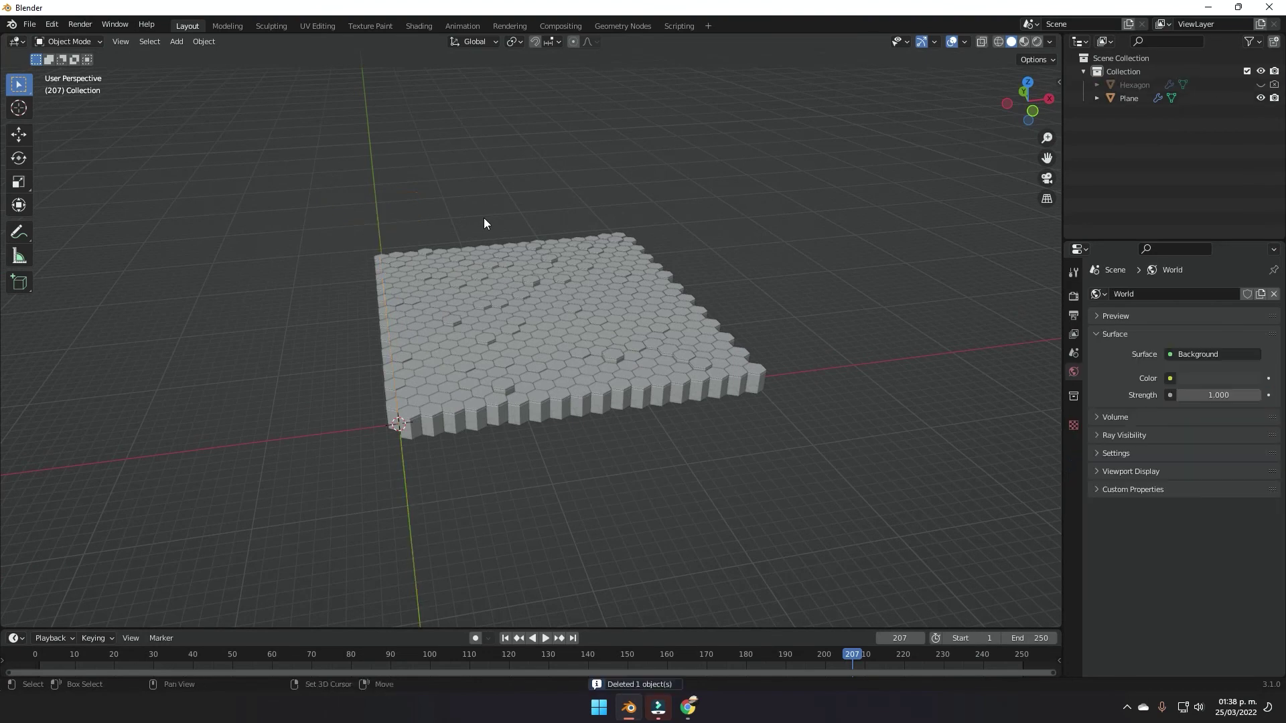
# Step: Add a new area light and raise it about 12.92 m along the Z axis
pyautogui.hotkey('shift', 'a')
pyautogui.moveTo(457, 384)
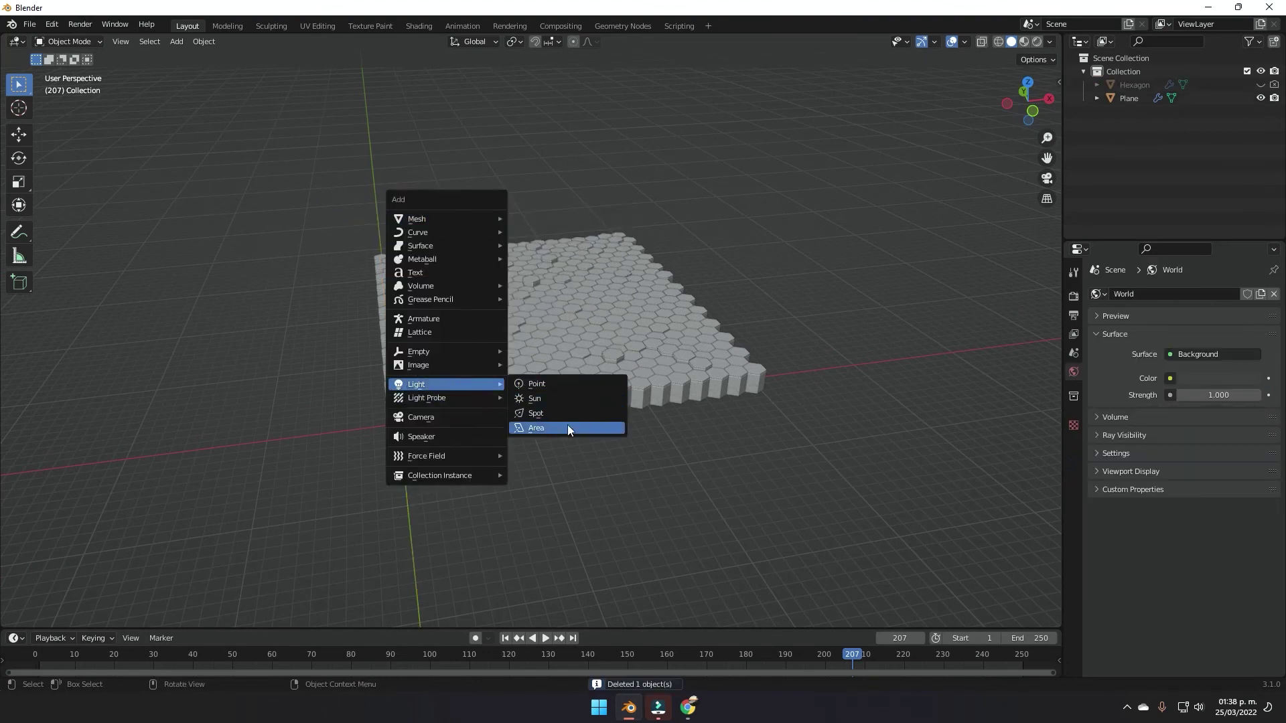
pyautogui.click(568, 426)
pyautogui.press('g')
pyautogui.press('z')
pyautogui.click(657, 314)
pyautogui.moveTo(656, 315); pyautogui.dragTo(620, 326, button='middle')
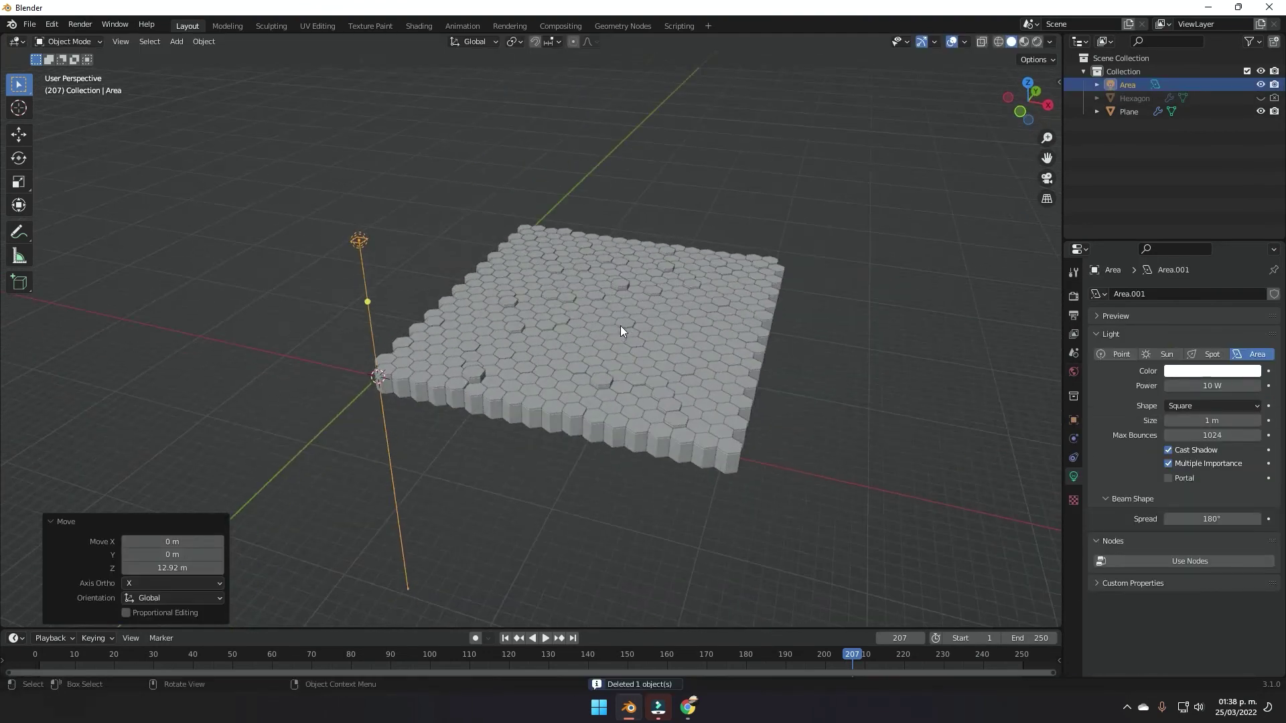
# Step: Scale the area light by about 11.21, tilt it towards the honeycomb, and scale it by about 1.95 more
pyautogui.press('s')
pyautogui.click(525, 486)
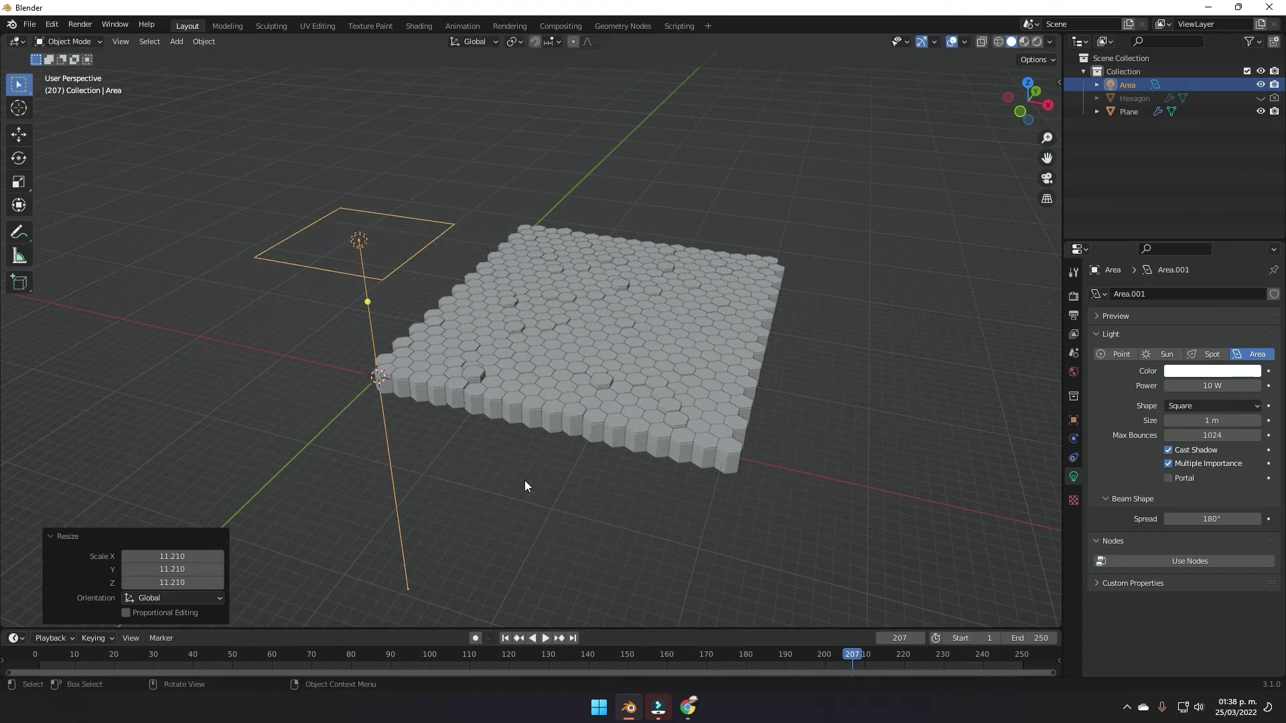
pyautogui.press('r')
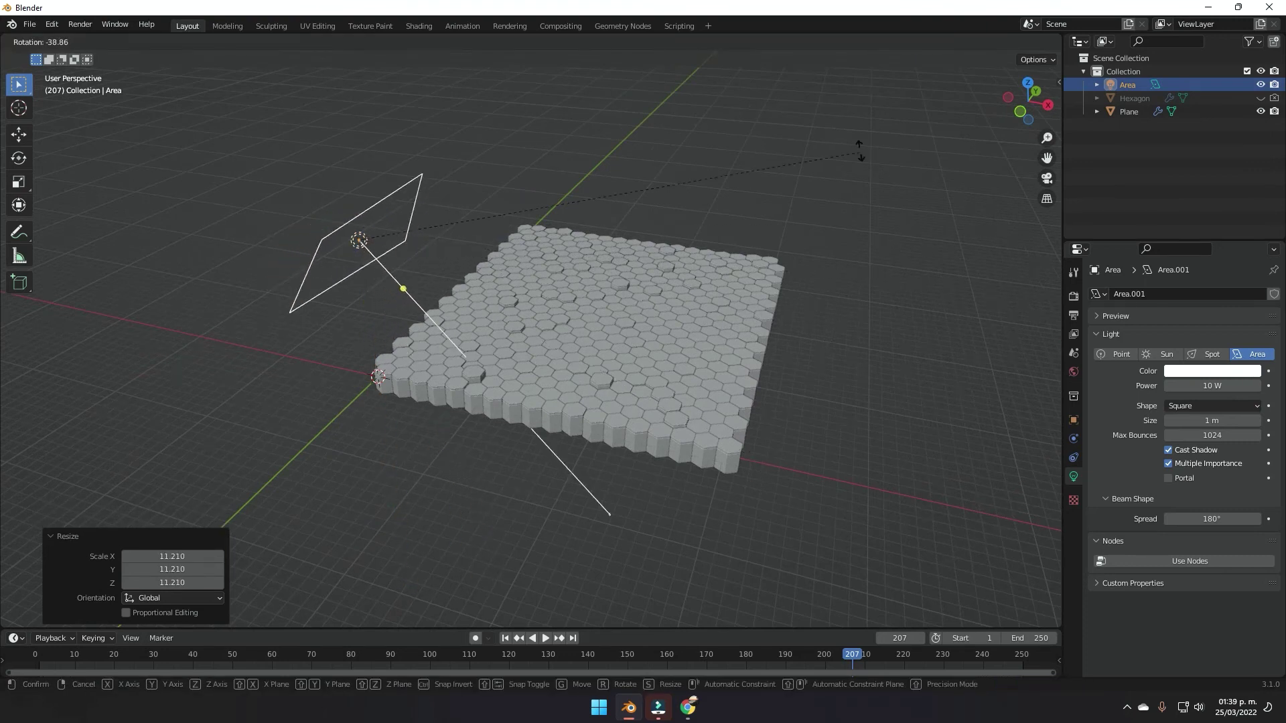
pyautogui.click(901, 400)
pyautogui.moveTo(901, 400); pyautogui.dragTo(599, 368, button='middle')
pyautogui.press('s')
pyautogui.click(520, 365)
pyautogui.moveTo(521, 366); pyautogui.dragTo(663, 372, button='middle')
# Step: Add a camera and align it to a close view over the honeycomb
pyautogui.scroll(6, 554, 444)
pyautogui.hotkey('shift', 'a')
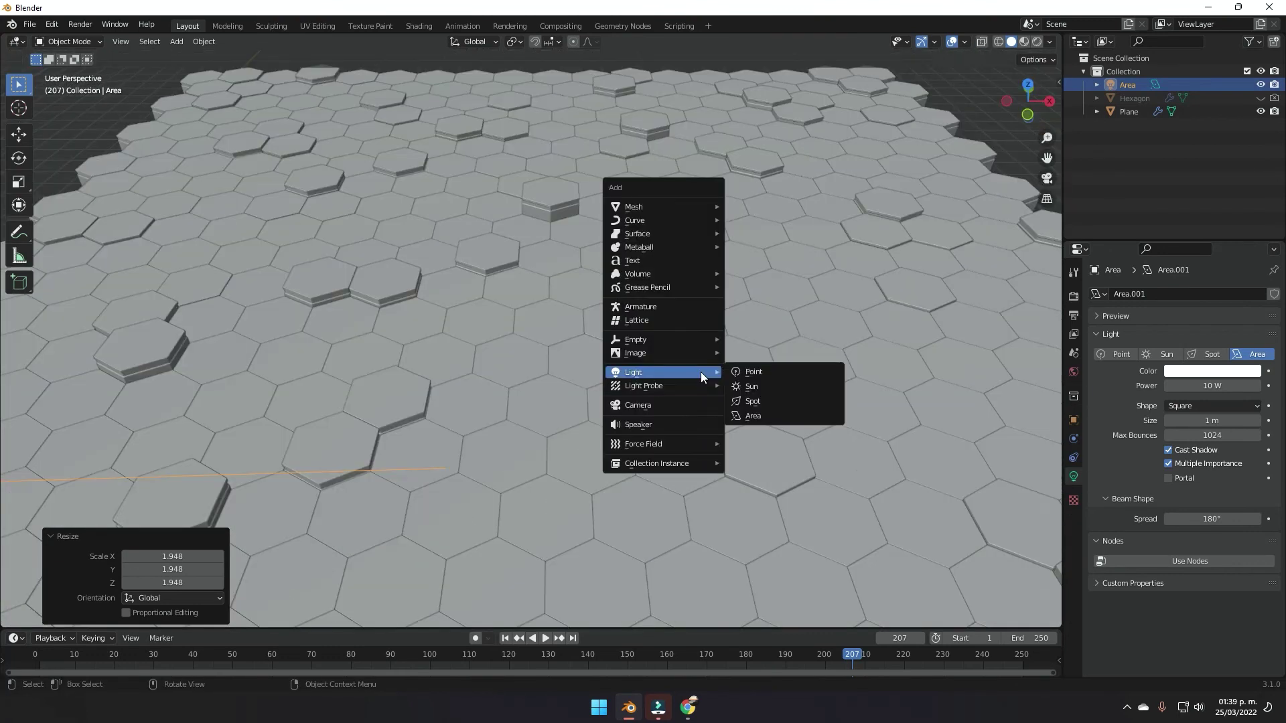
pyautogui.click(655, 407)
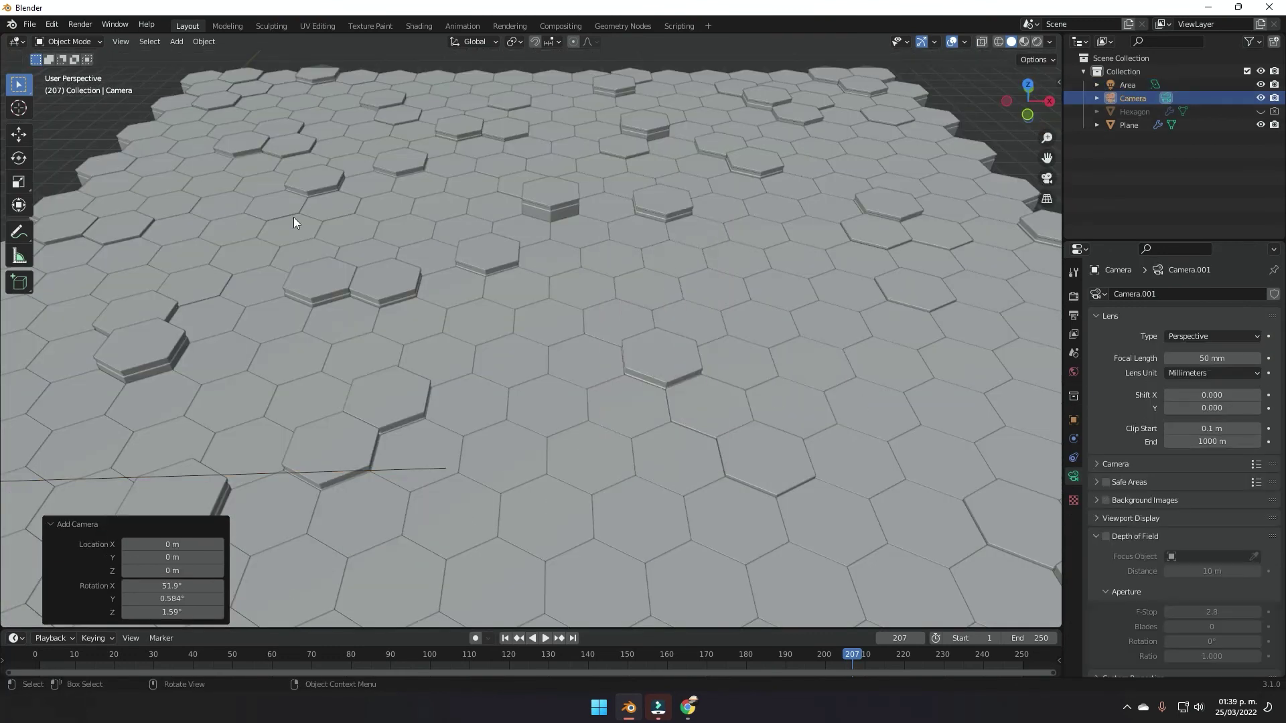
pyautogui.click(121, 42)
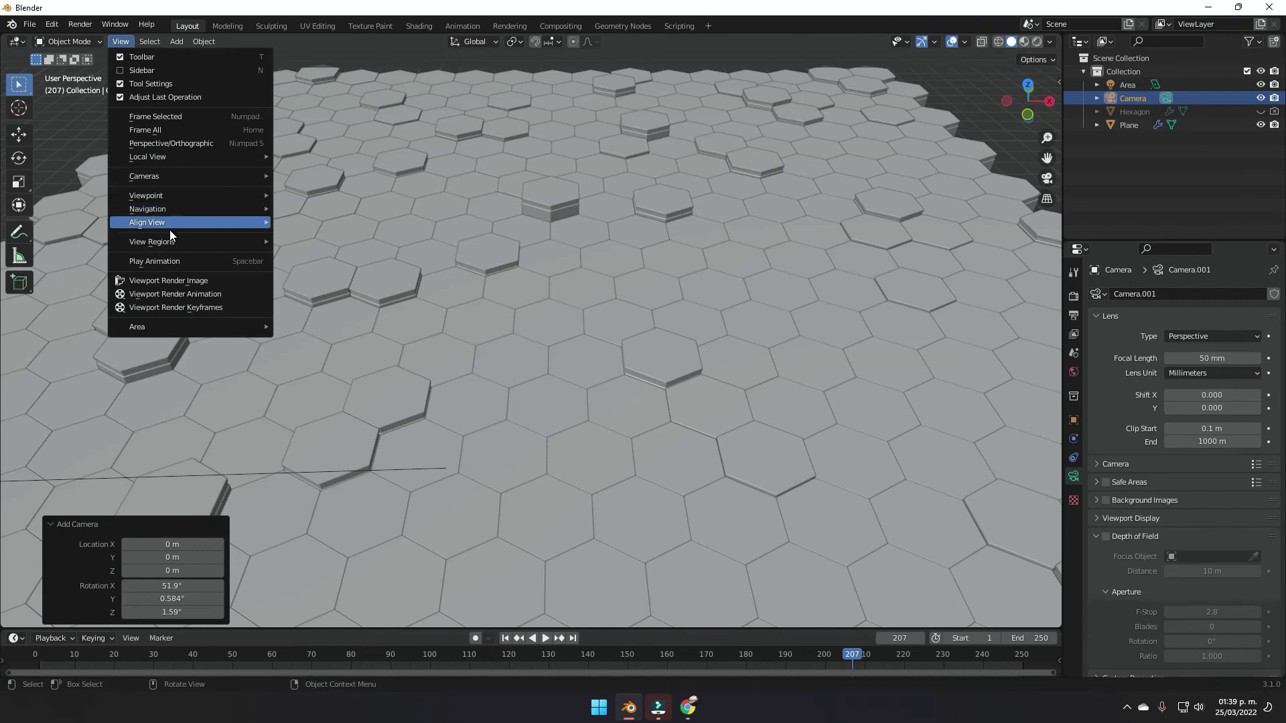
pyautogui.click(122, 42)
pyautogui.moveTo(182, 221)
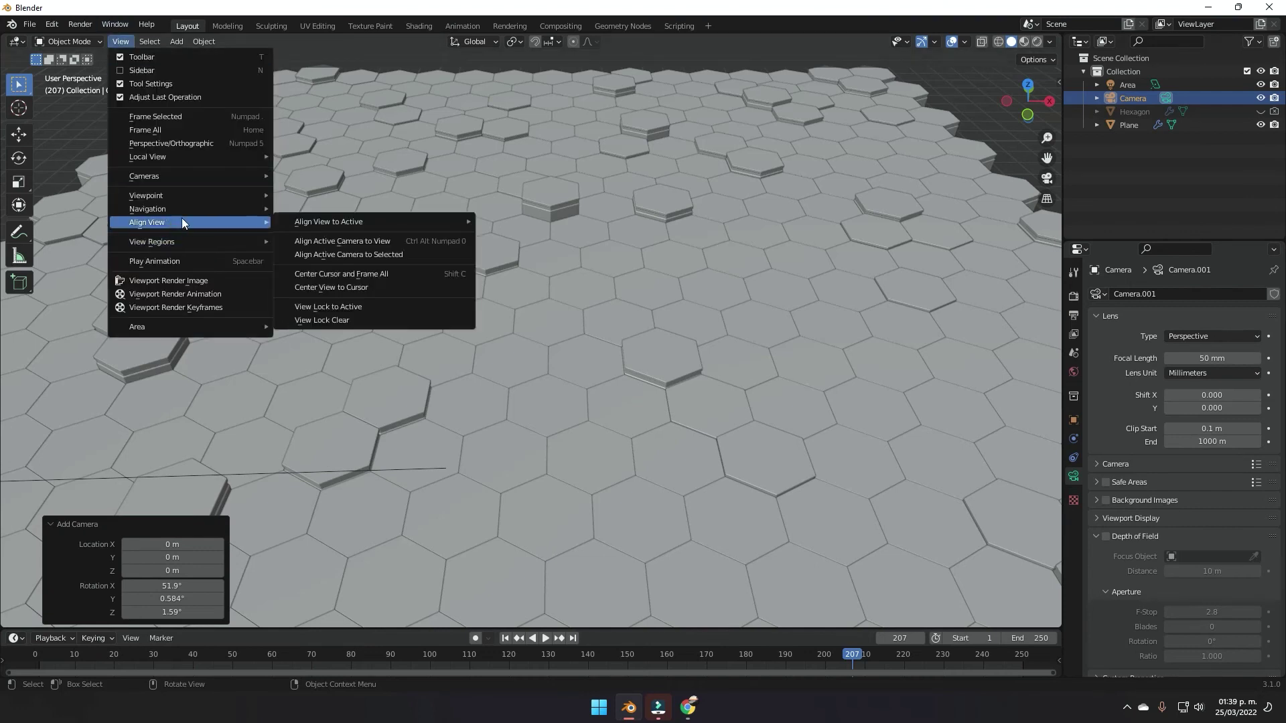
pyautogui.click(380, 244)
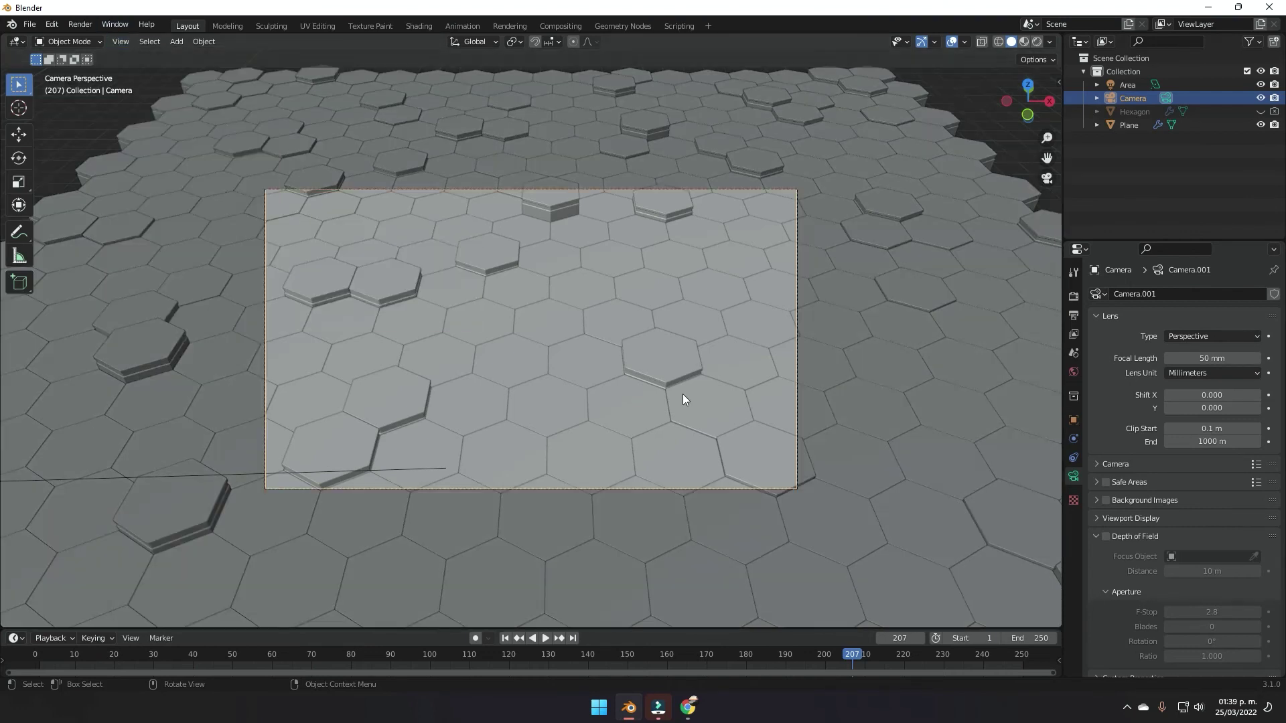
# Step: Lock the camera to the view, reframe the honeycomb at a slight angle, and unlock the camera
pyautogui.press('n')
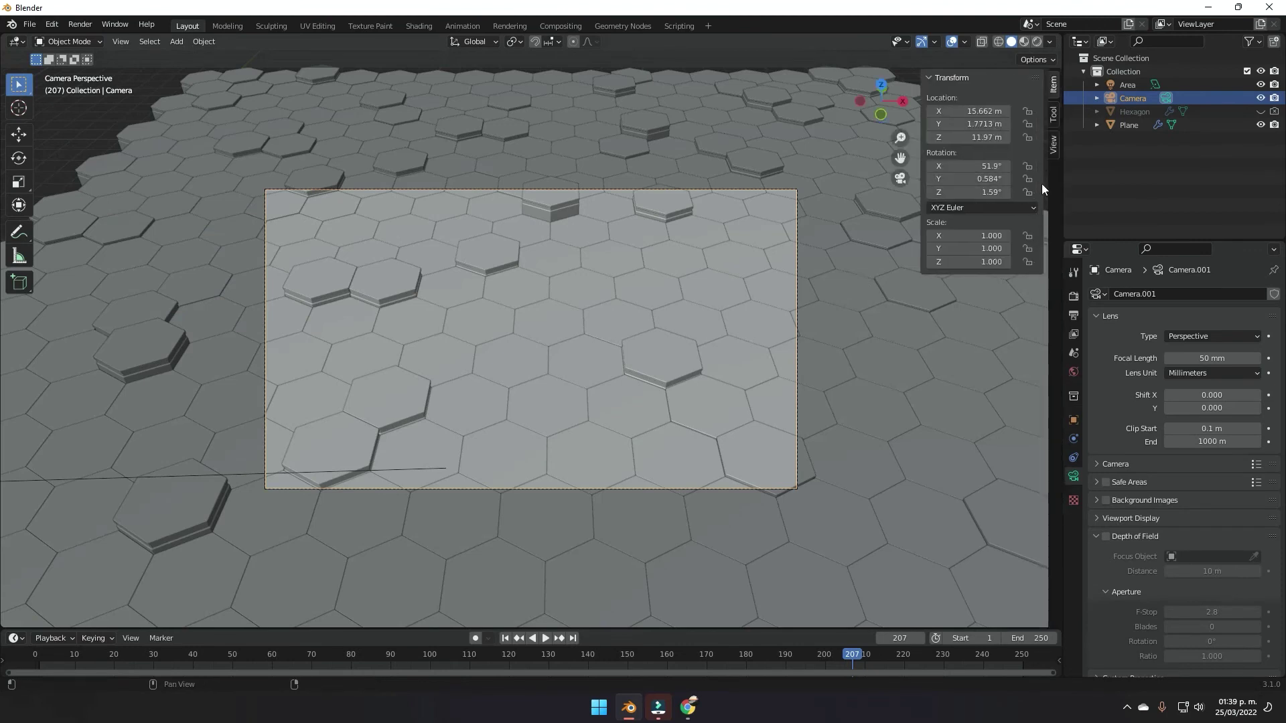
pyautogui.click(1053, 141)
pyautogui.scroll(-5, 730, 373)
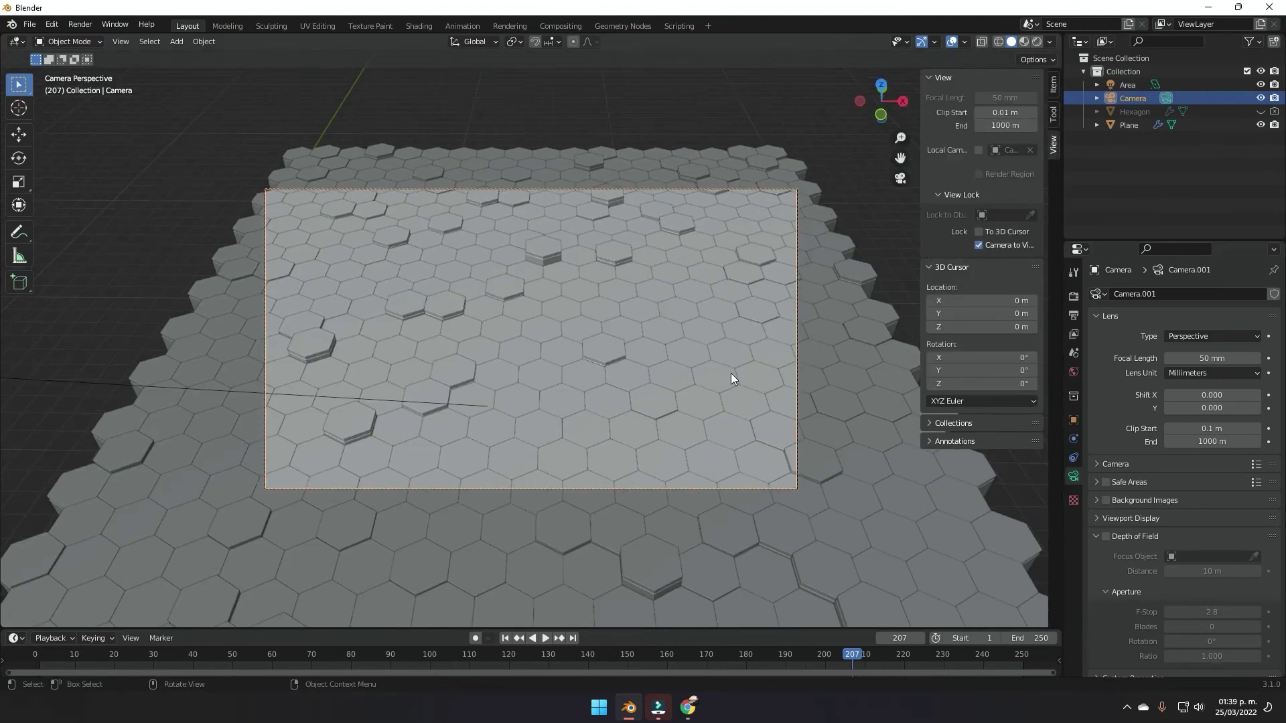
pyautogui.scroll(3, 713, 395)
pyautogui.scroll(2, 742, 405)
pyautogui.keyDown('shift'); pyautogui.moveTo(742, 404); pyautogui.dragTo(974, 251, button='middle'); pyautogui.keyUp('shift')
pyautogui.scroll(-1, 749, 404)
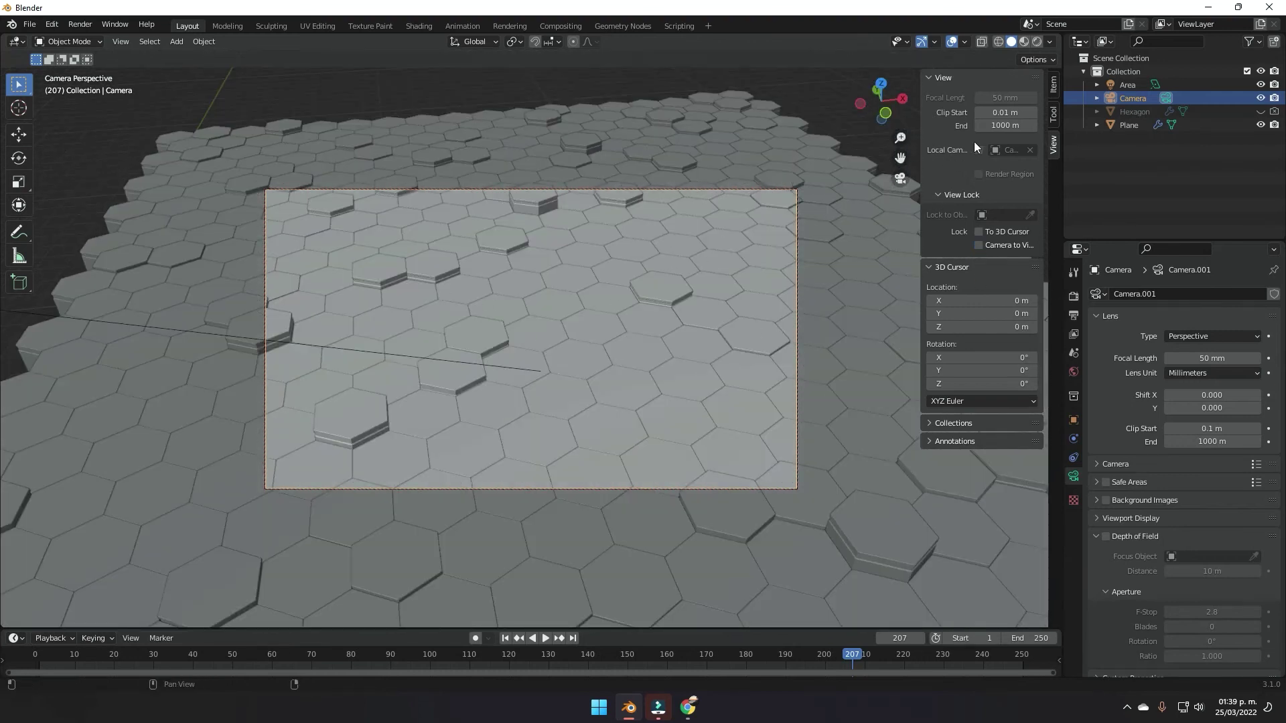
pyautogui.press('n')
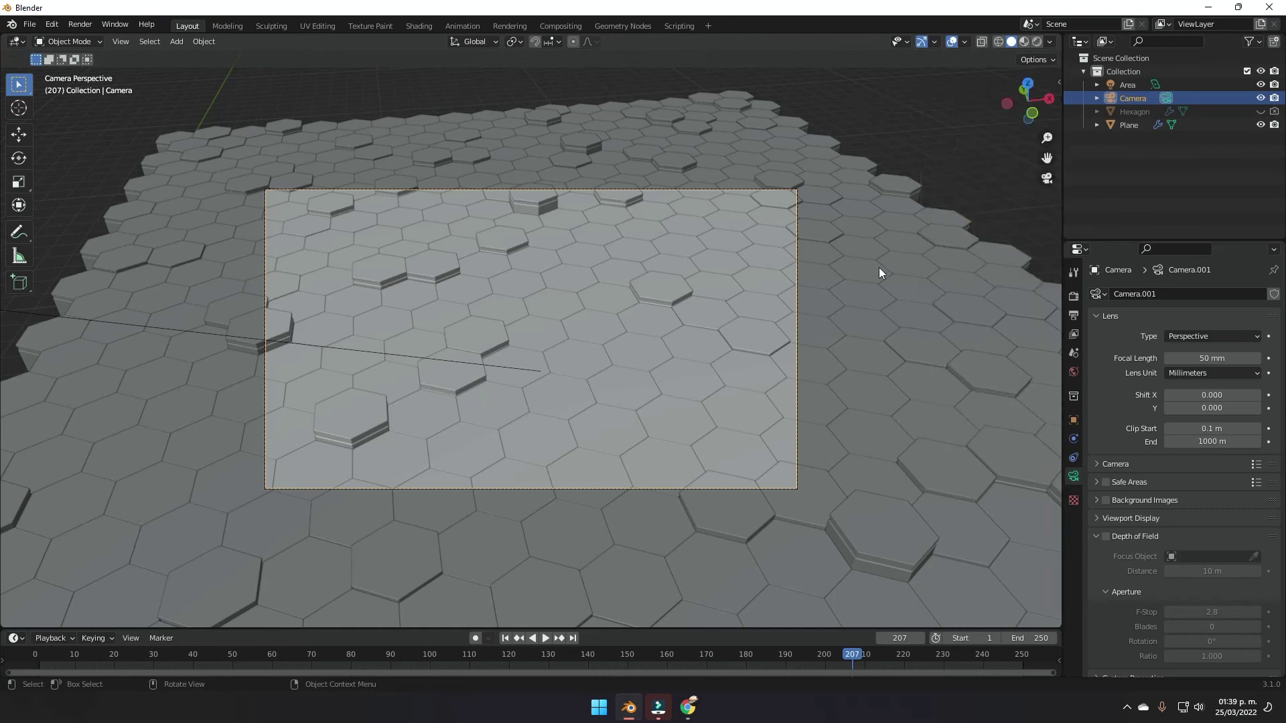
# Step: Leave the camera view, select the honeycomb plane, and show it in the Geometry Nodes workspace with Solid shading
pyautogui.scroll(-3, 566, 271)
pyautogui.moveTo(454, 294); pyautogui.dragTo(548, 303, button='middle')
pyautogui.scroll(3, 612, 332)
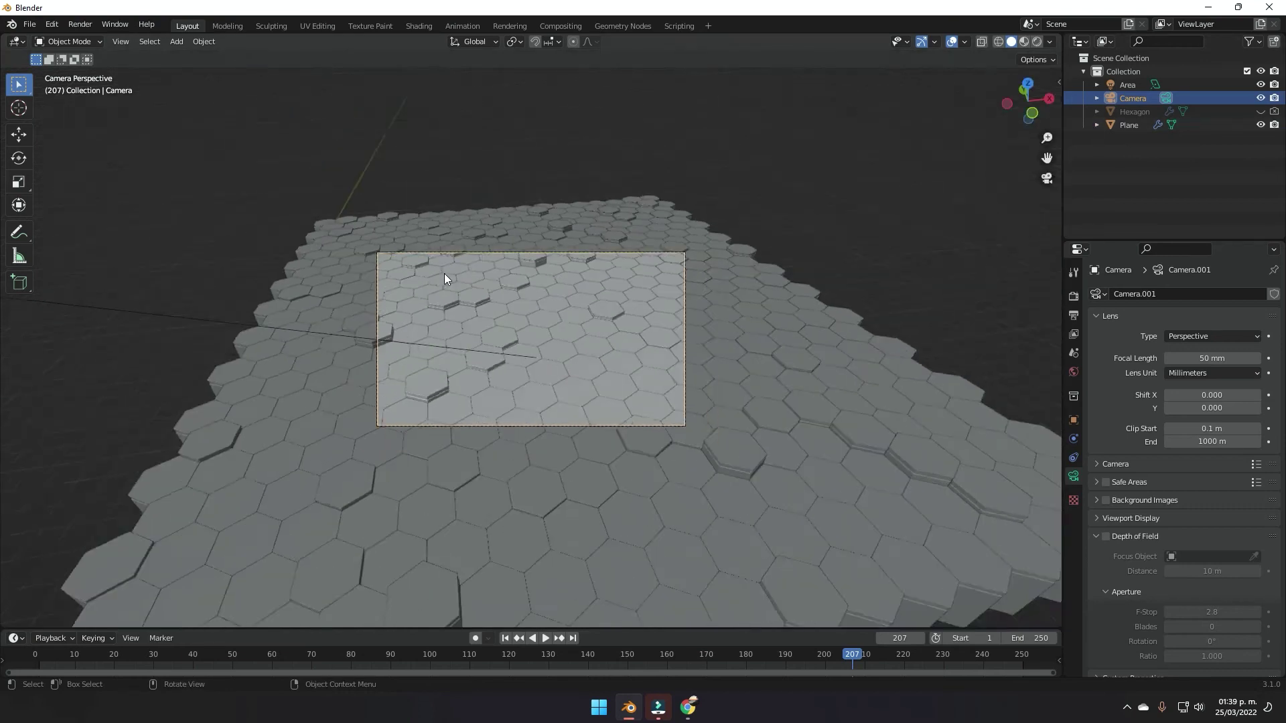
pyautogui.scroll(-5, 612, 339)
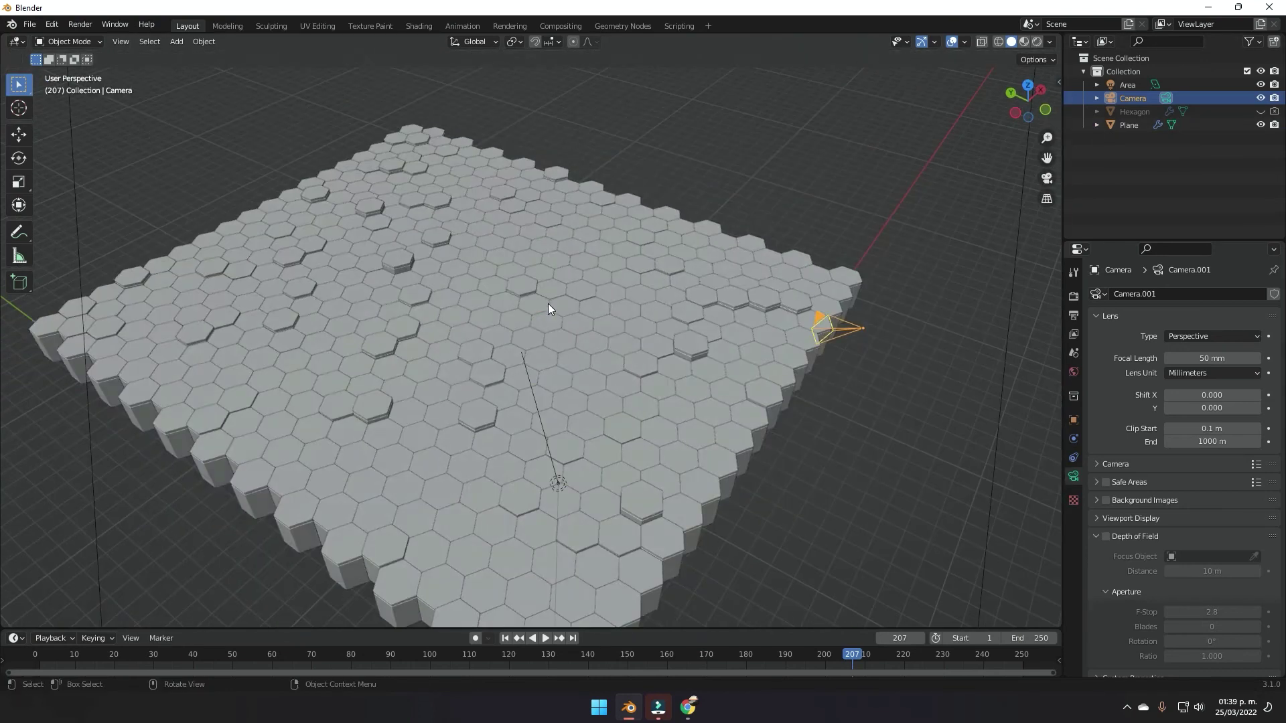
pyautogui.click(548, 303)
pyautogui.click(623, 25)
pyautogui.scroll(3, 741, 512)
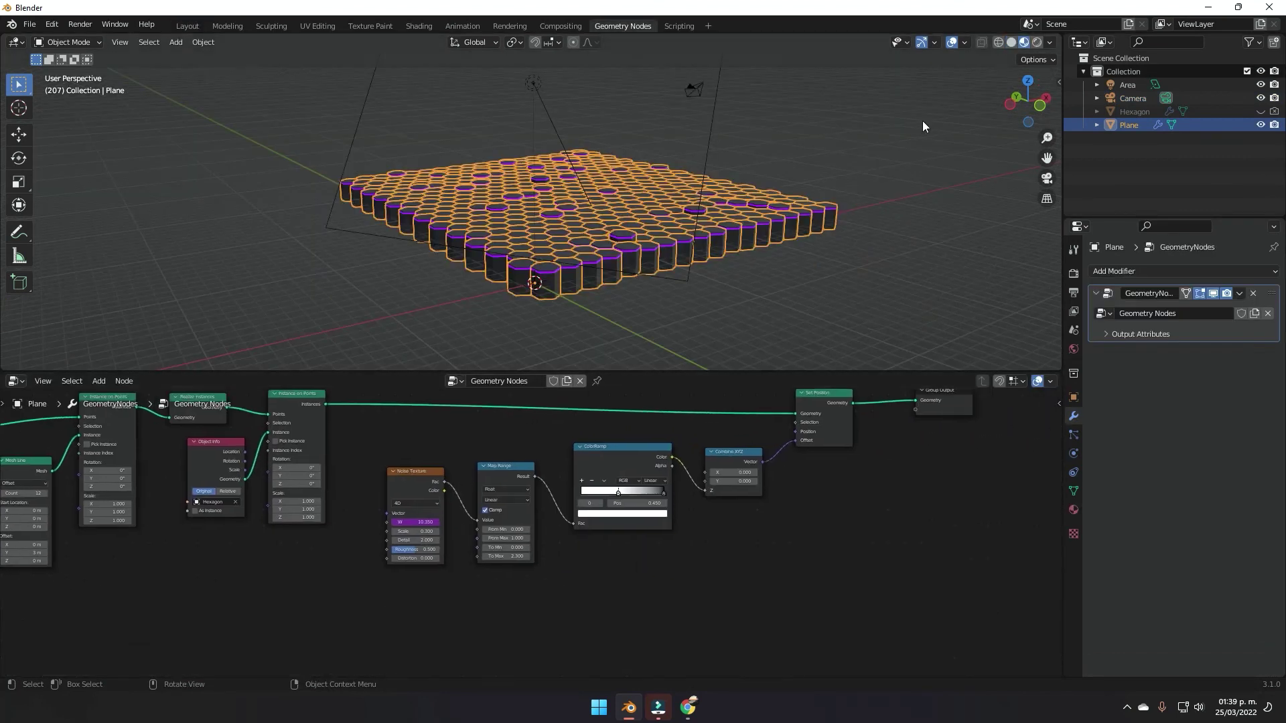
pyautogui.click(1011, 43)
# Step: Examine the displacement node chain from the Noise Texture to the Set Position node
pyautogui.scroll(7, 783, 572)
pyautogui.moveTo(864, 508)
pyautogui.mouseDown(button='middle')
pyautogui.moveTo(743, 520)
pyautogui.moveTo(828, 576)
pyautogui.mouseUp(button='middle')
pyautogui.click(837, 363)
pyautogui.scroll(-3, 828, 576)
pyautogui.moveTo(532, 500); pyautogui.dragTo(938, 605)
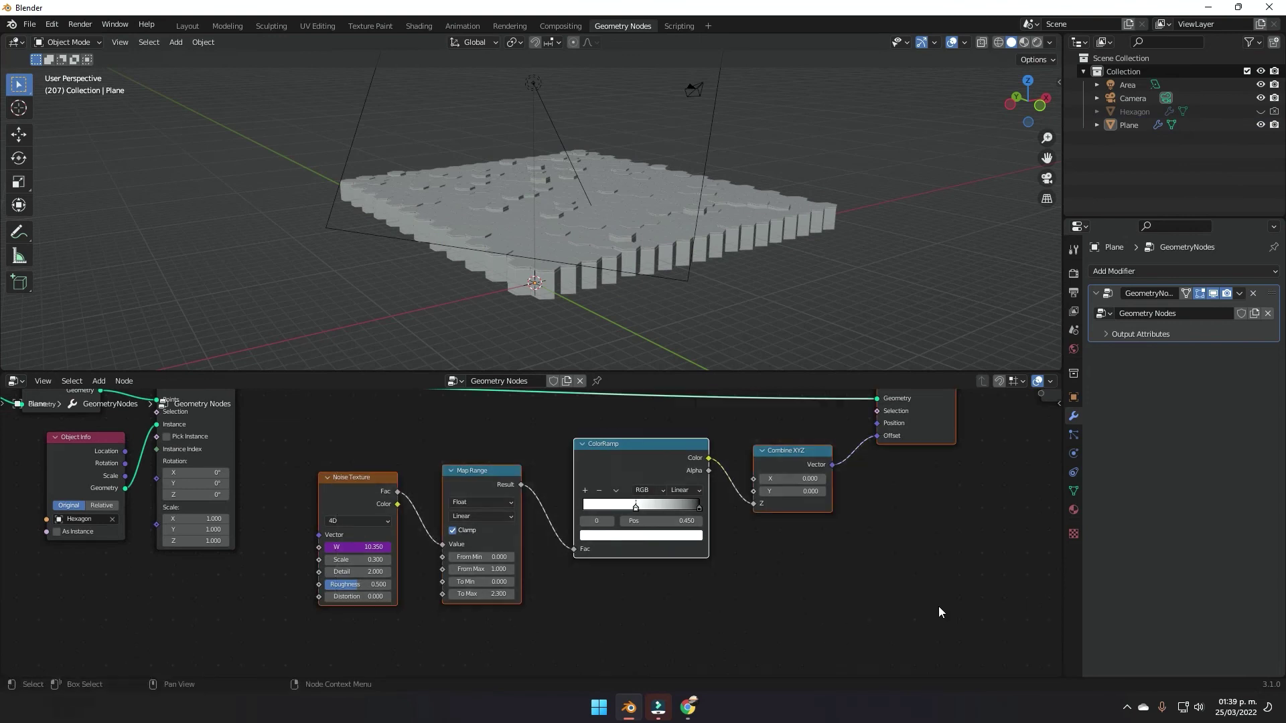
pyautogui.scroll(-3, 946, 532)
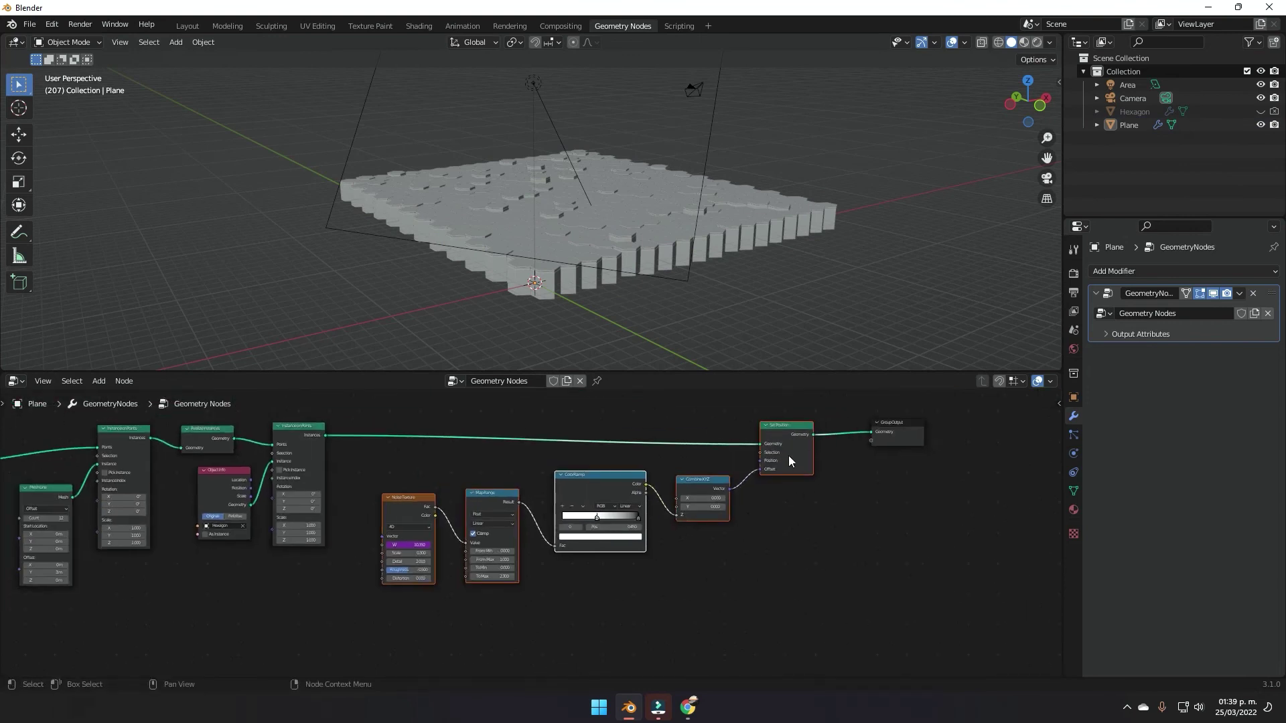
pyautogui.scroll(13, 789, 456)
pyautogui.click(810, 602)
# Step: Move the ColorRamp's white stop close to the start of the ramp and lower the Map Range's To Max value
pyautogui.moveTo(810, 601); pyautogui.dragTo(862, 615, button='middle')
pyautogui.moveTo(764, 512)
pyautogui.mouseDown()
pyautogui.moveTo(688, 505)
pyautogui.moveTo(747, 505)
pyautogui.mouseUp()
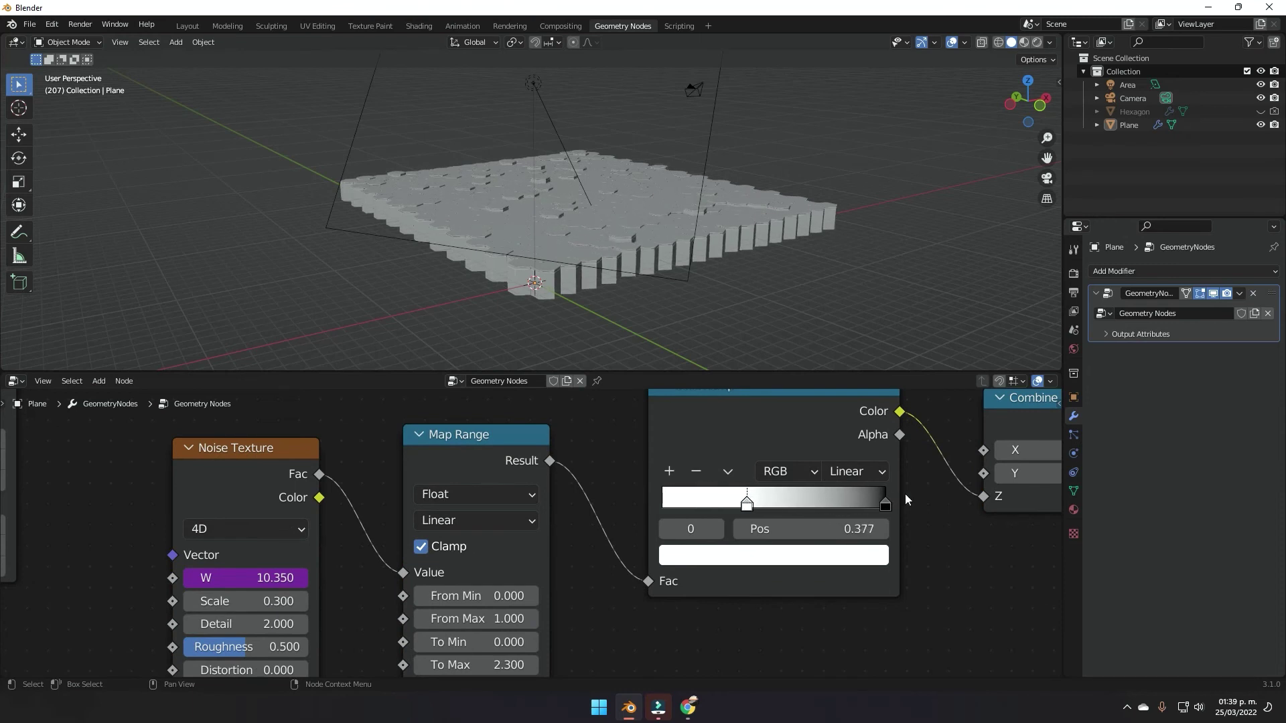
pyautogui.moveTo(882, 507)
pyautogui.mouseDown()
pyautogui.moveTo(774, 503)
pyautogui.moveTo(886, 506)
pyautogui.mouseUp()
pyautogui.moveTo(742, 508); pyautogui.dragTo(609, 508)
pyautogui.moveTo(503, 639); pyautogui.dragTo(589, 582, button='middle')
pyautogui.scroll(1, 584, 586)
pyautogui.moveTo(574, 609); pyautogui.dragTo(528, 609)
pyautogui.moveTo(757, 192); pyautogui.dragTo(704, 252, button='middle')
pyautogui.scroll(5, 683, 225)
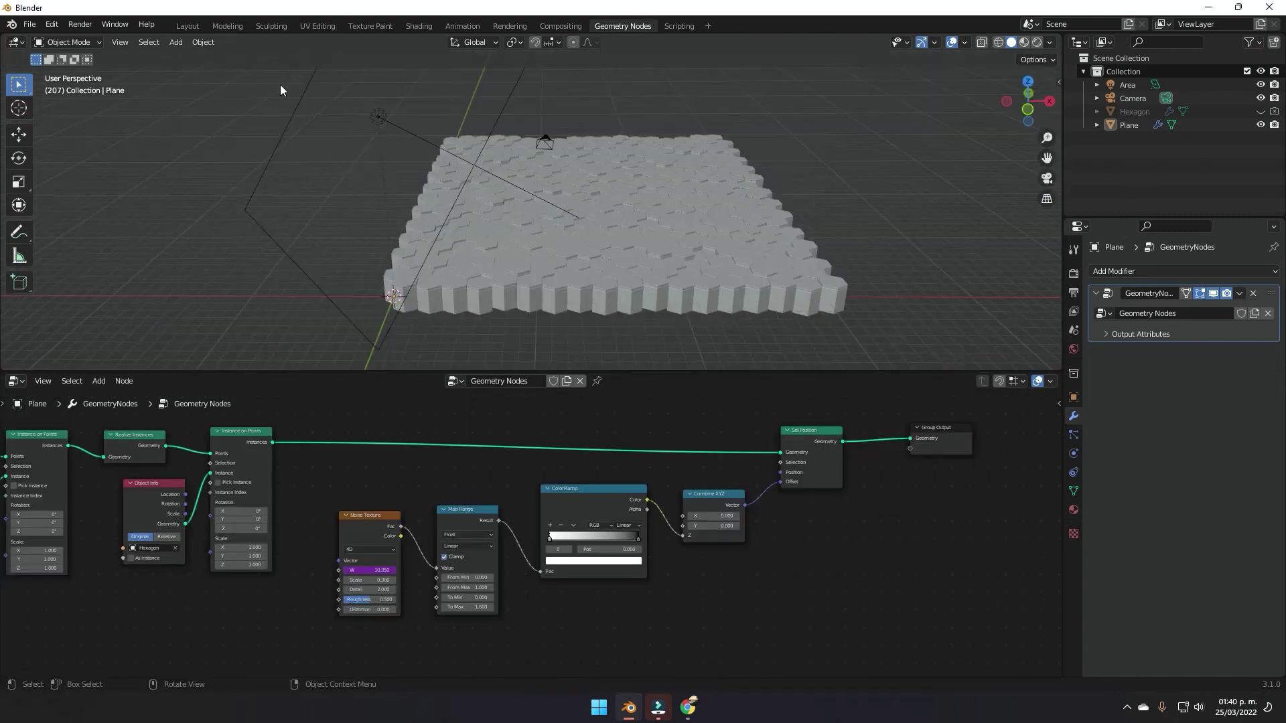
# Step: Show the honeycomb in the Layout workspace with Rendered shading and select the area light
pyautogui.click(188, 26)
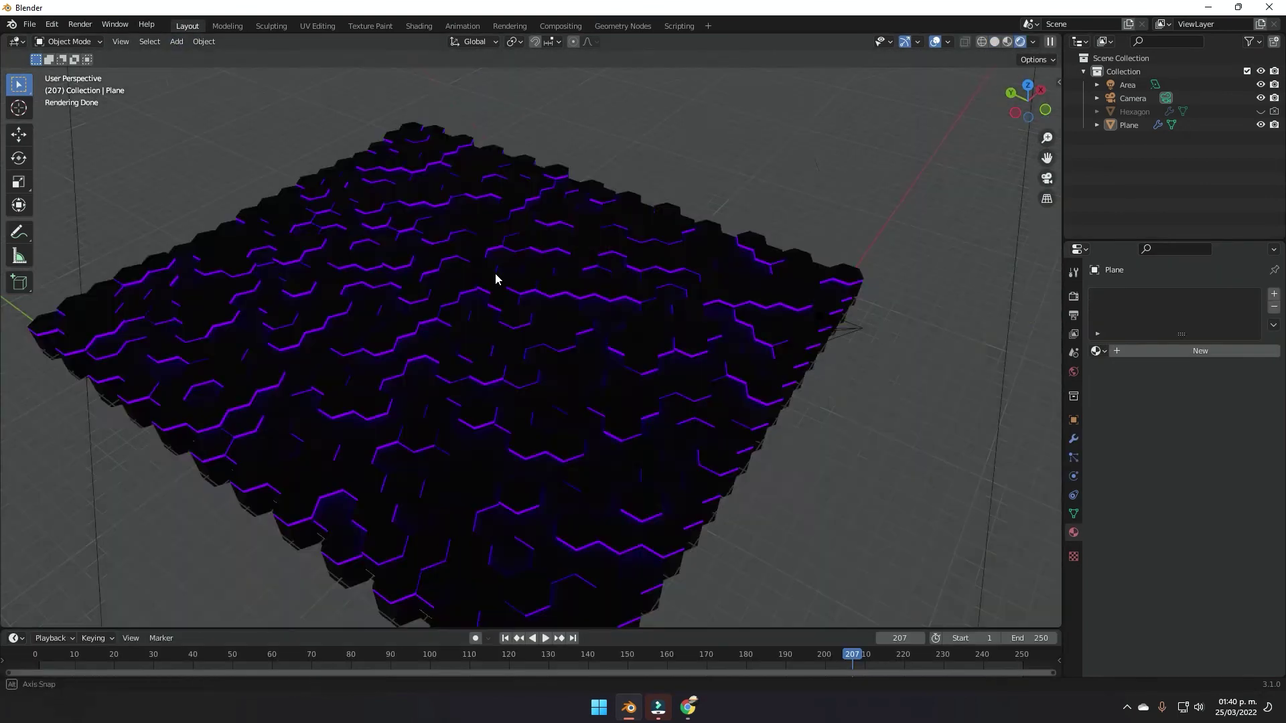
pyautogui.moveTo(496, 279); pyautogui.dragTo(621, 267, button='middle')
pyautogui.scroll(-3, 621, 267)
pyautogui.click(736, 302)
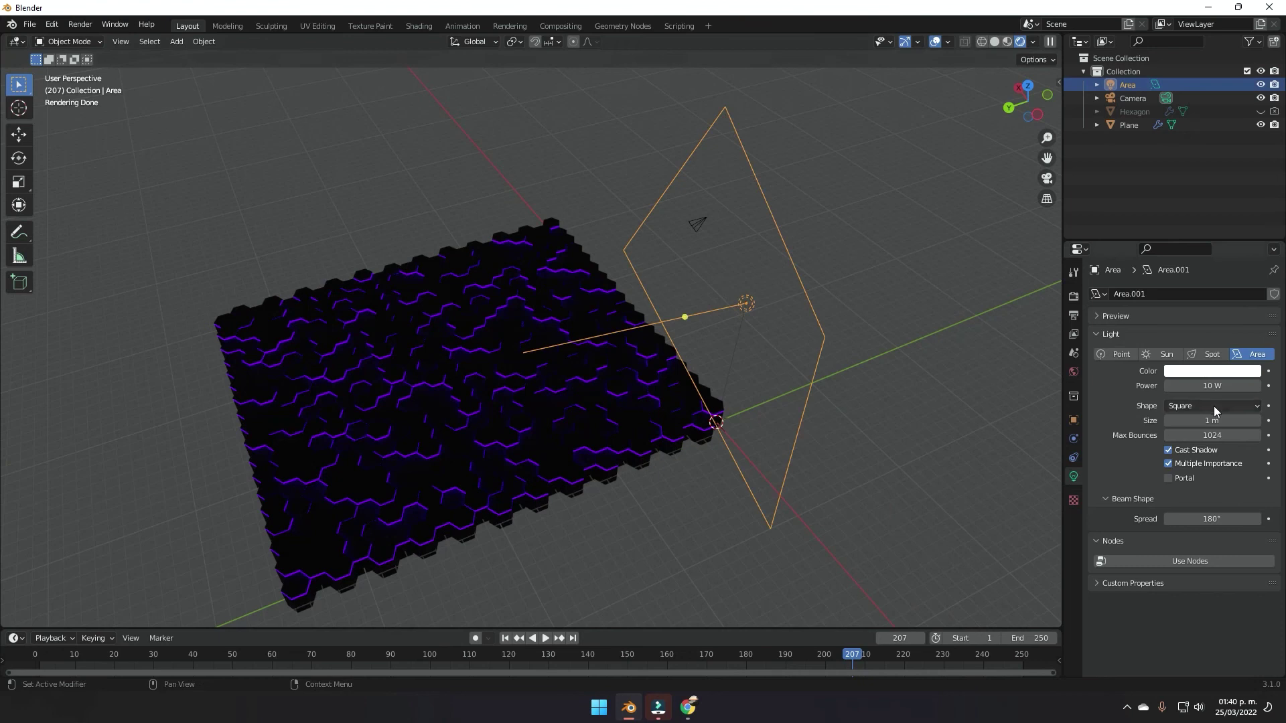
# Step: Try the area light's power at 200 W and at 1000 W
pyautogui.moveTo(883, 363); pyautogui.dragTo(838, 362, button='middle')
pyautogui.click(1193, 381)
pyautogui.write('200')
pyautogui.press('Return')
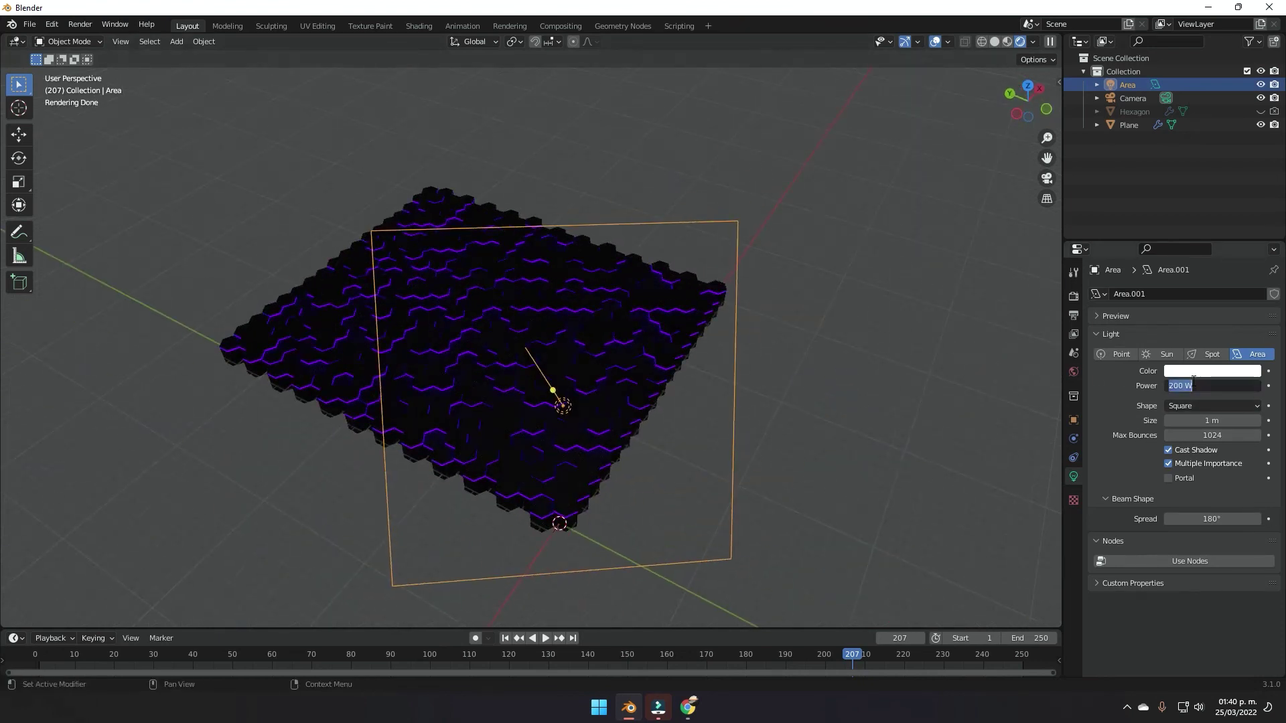
pyautogui.press('Return')
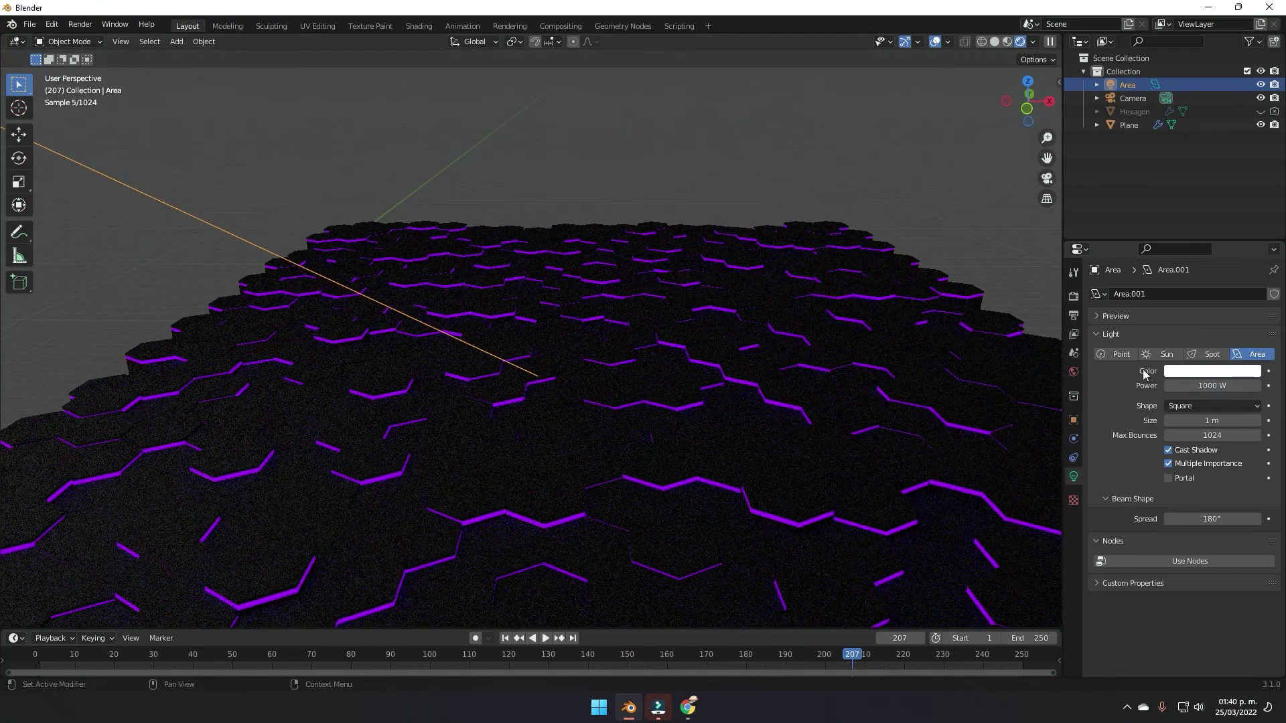
# Step: Set the area light's power to 5000 W and check the lit honeycomb from a wider view
pyautogui.click(1213, 386)
pyautogui.write('500')
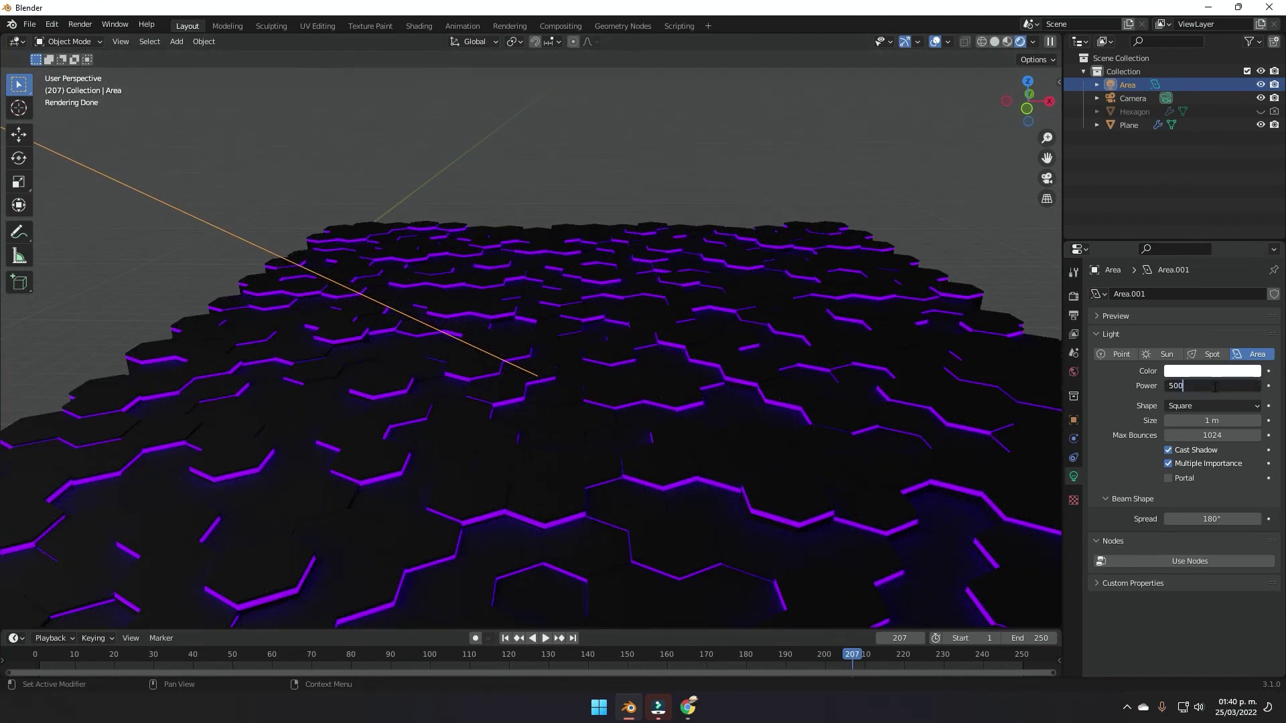
pyautogui.write('0')
pyautogui.press('Return')
pyautogui.moveTo(837, 390); pyautogui.dragTo(828, 444, button='middle')
pyautogui.scroll(-6, 831, 452)
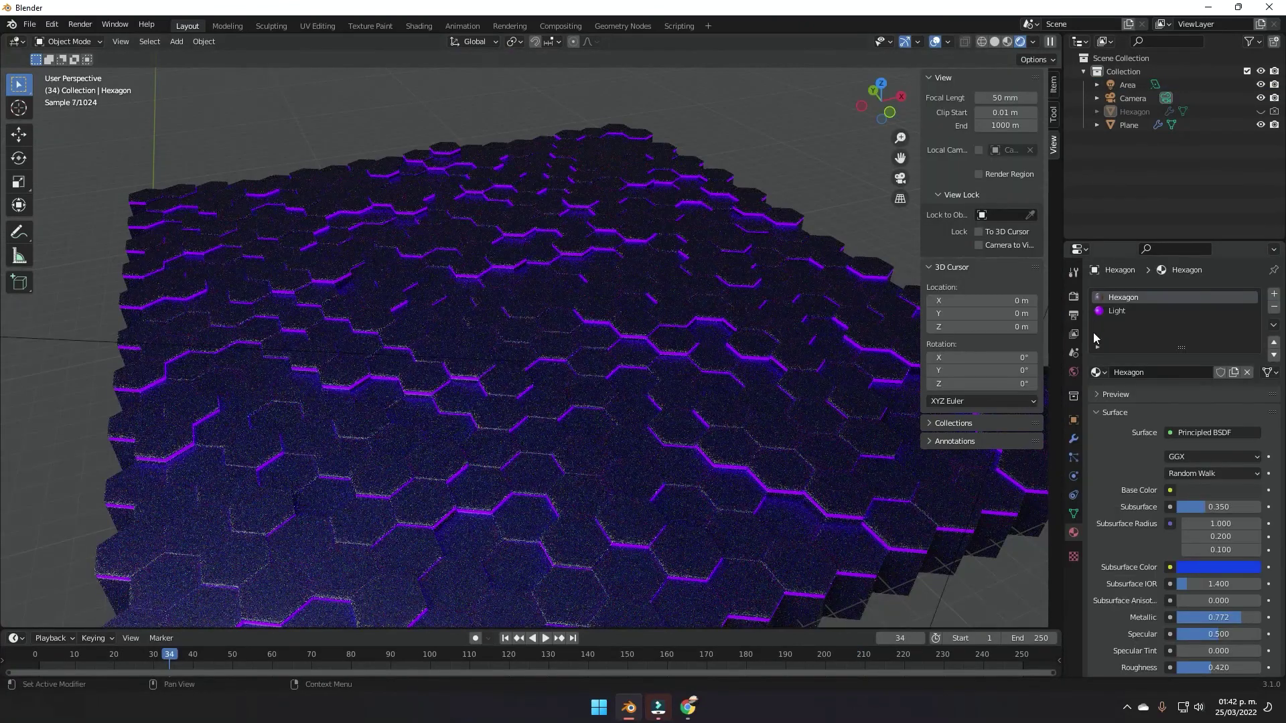
# Step: Set the render output folder to D:\LIMO\Animaciones\Hexagons\ in the scene's output settings
pyautogui.click(1073, 315)
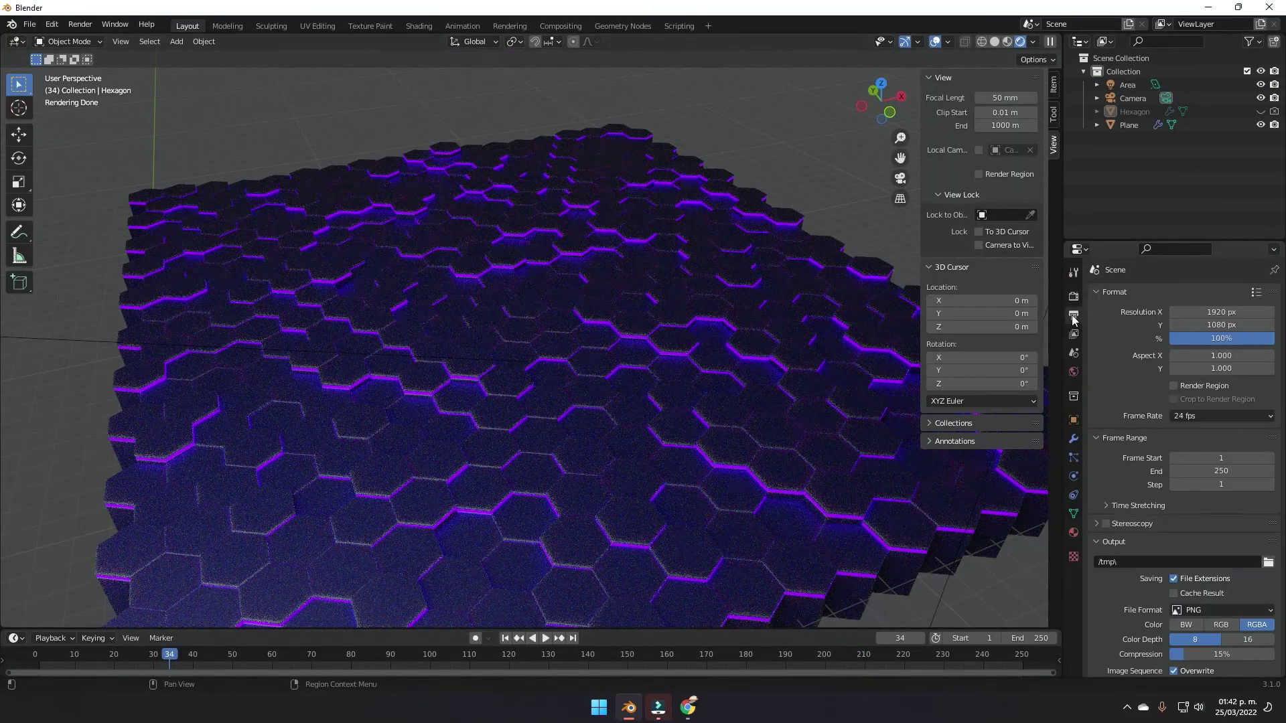
pyautogui.scroll(-2, 1213, 536)
pyautogui.click(1267, 509)
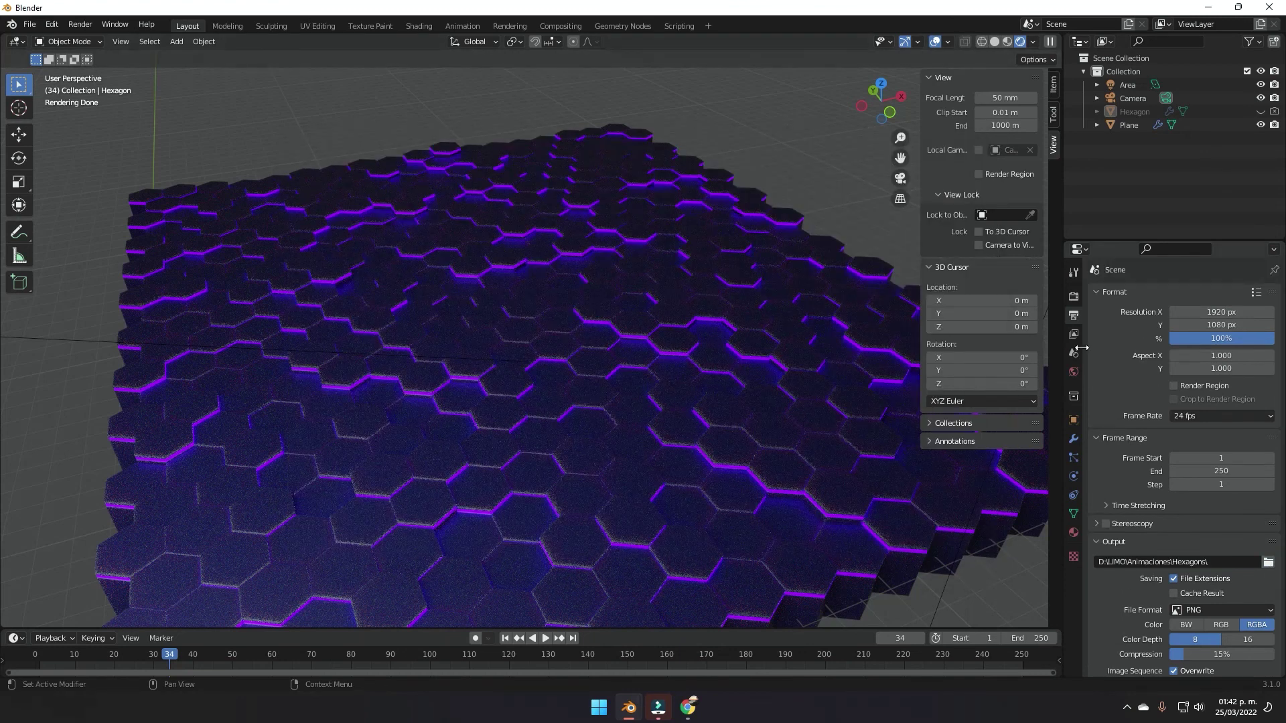
# Step: Set the Cycles final render's maximum samples to 100
pyautogui.click(1074, 297)
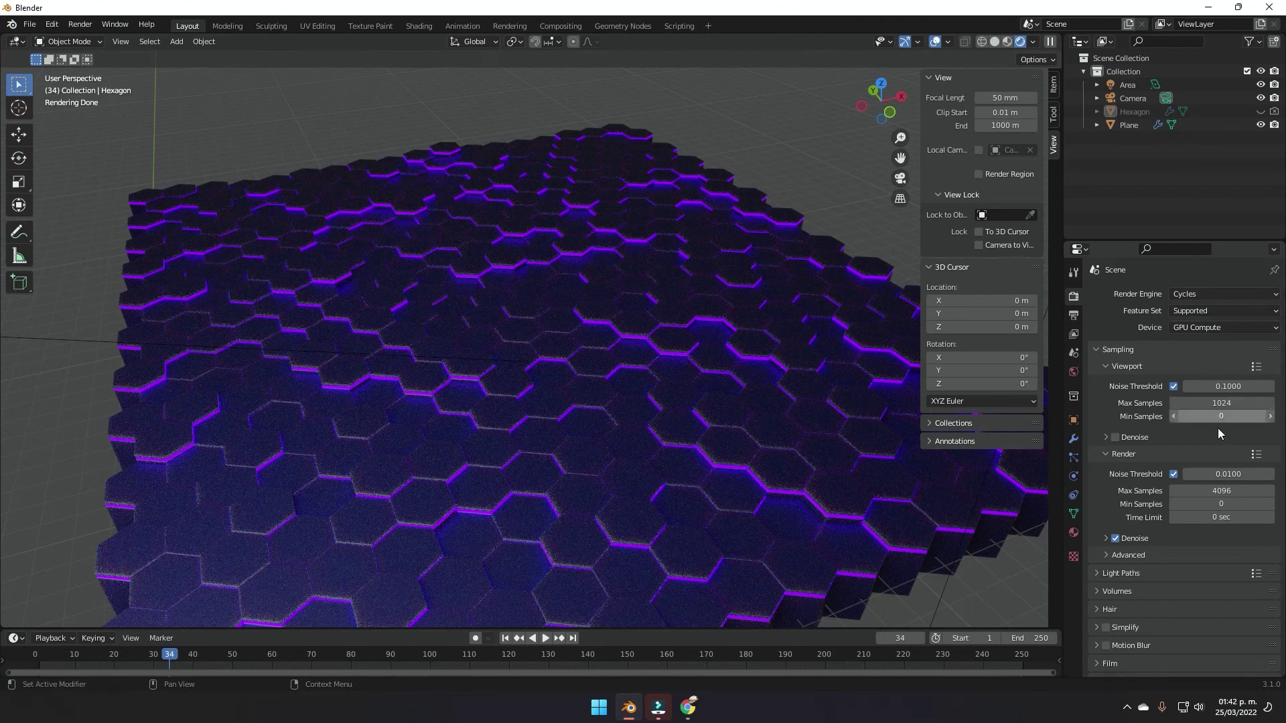
pyautogui.click(1221, 491)
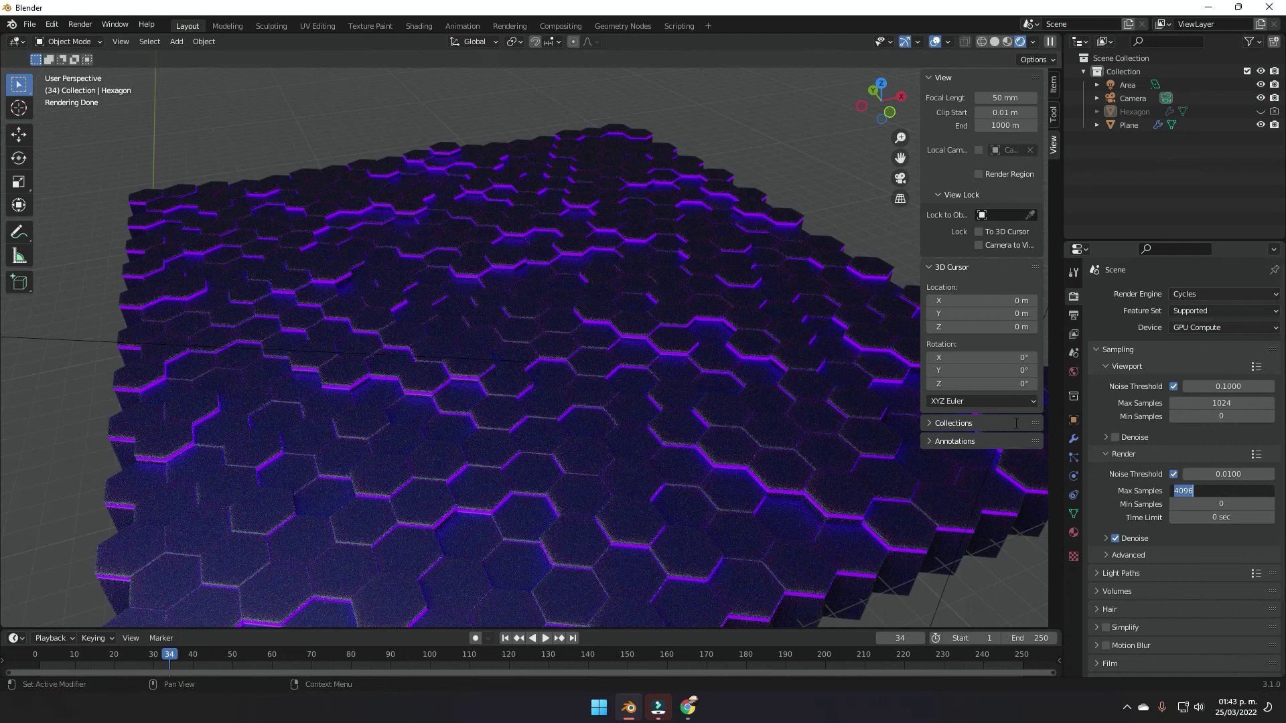
pyautogui.write('100')
pyautogui.press('Return')
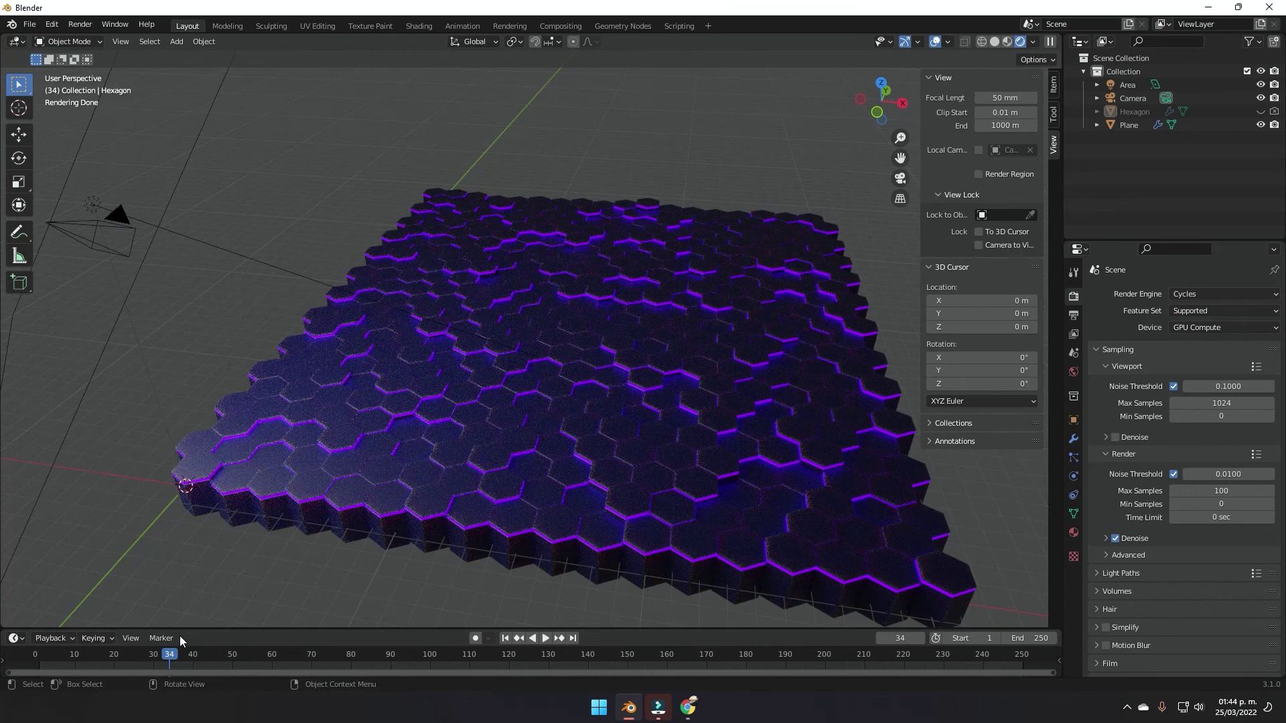
# Step: Scrub the animation to frame 126 to check the hexagon heights, and open the scene's end frame for editing
pyautogui.moveTo(161, 657); pyautogui.dragTo(531, 638)
pyautogui.click(538, 639)
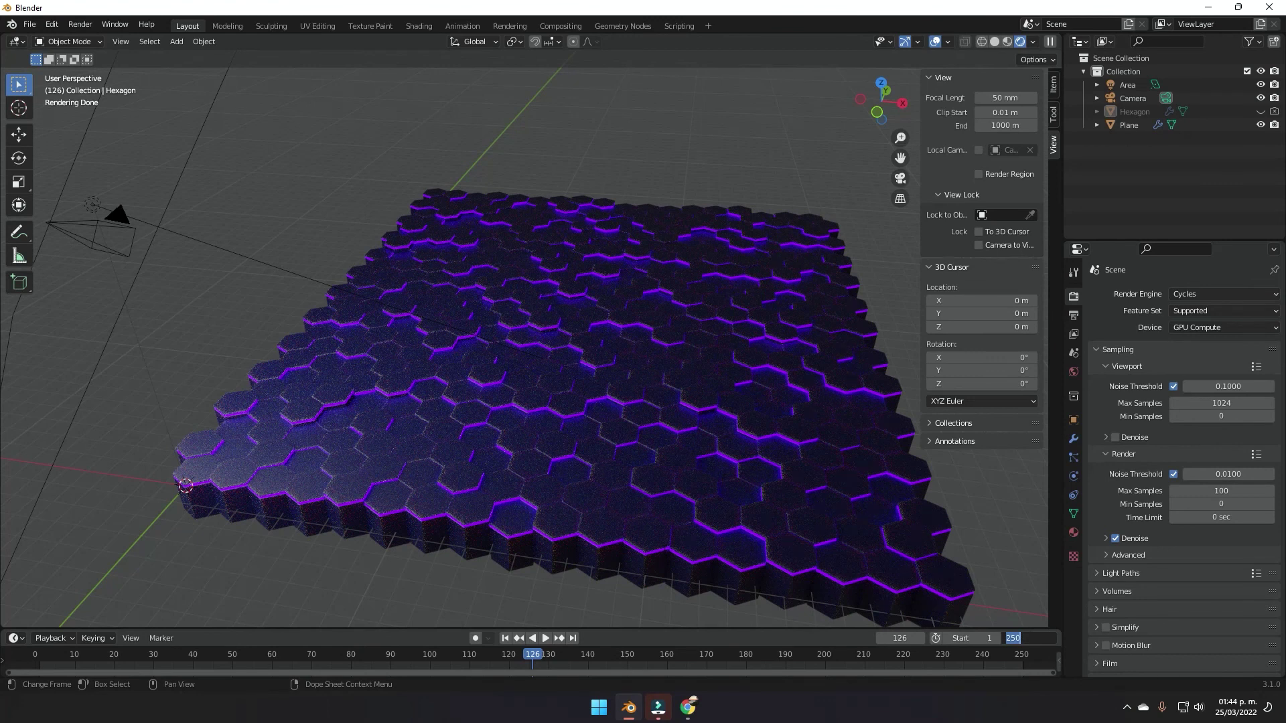
pyautogui.press('Return')
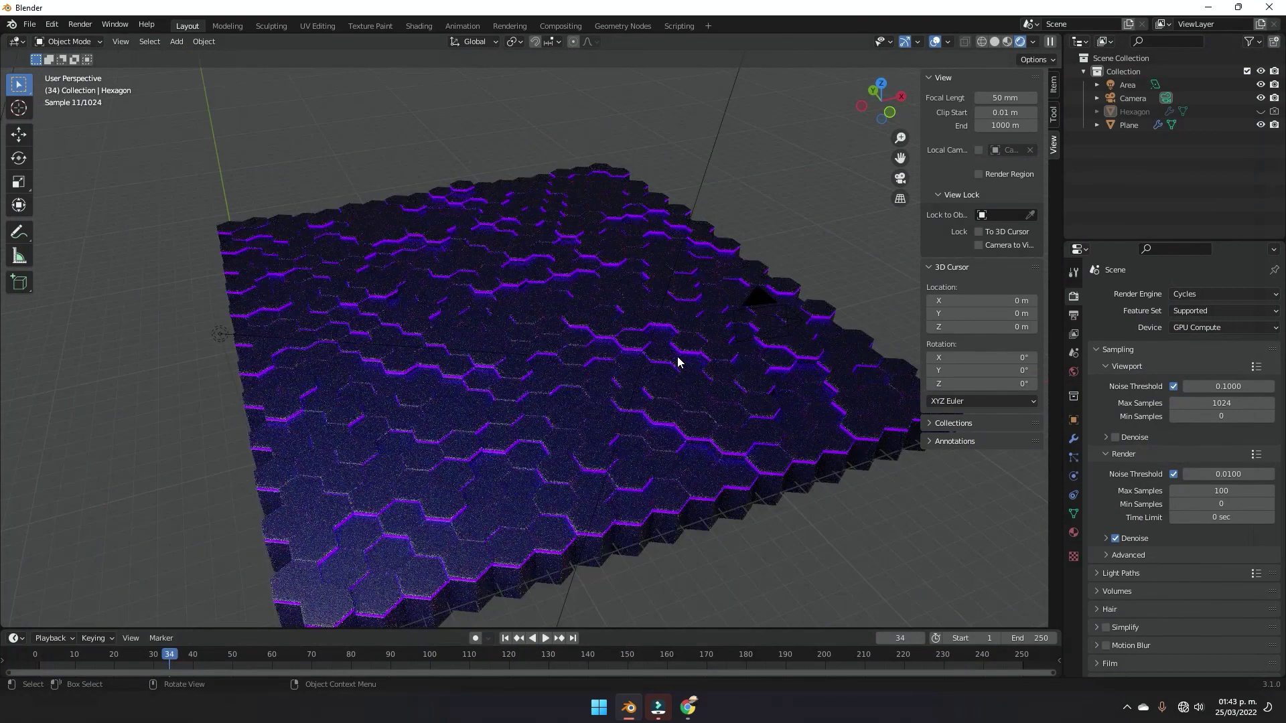
# Step: Start rendering the full honeycomb animation
pyautogui.click(81, 23)
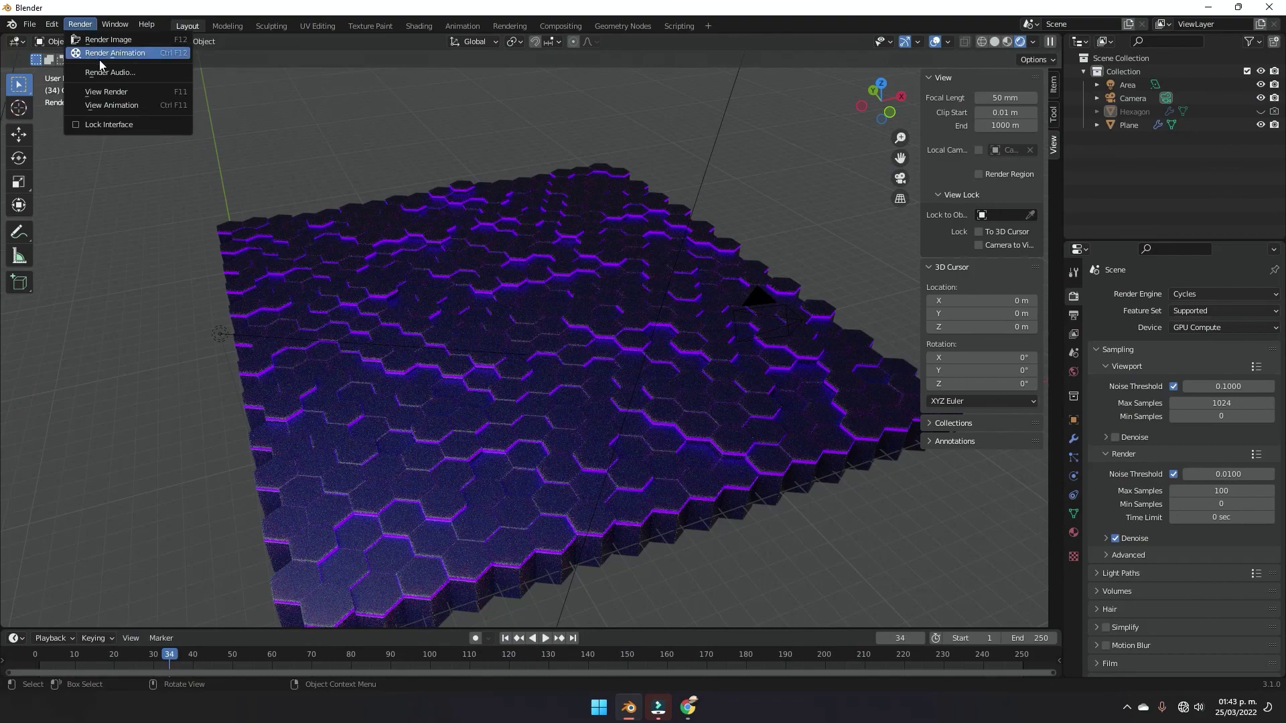